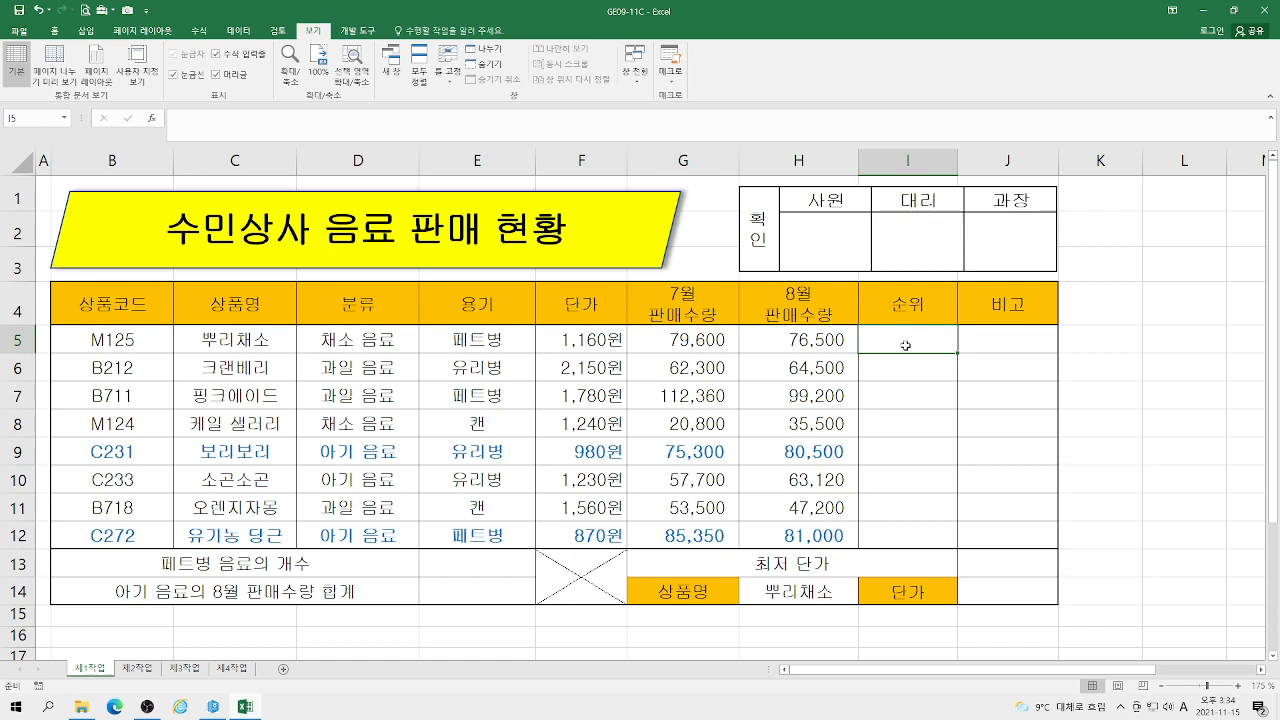
# Start a RANK.EQ formula in I5 with its arguments dialog open and set the Number argument to H5
pyautogui.write('=')
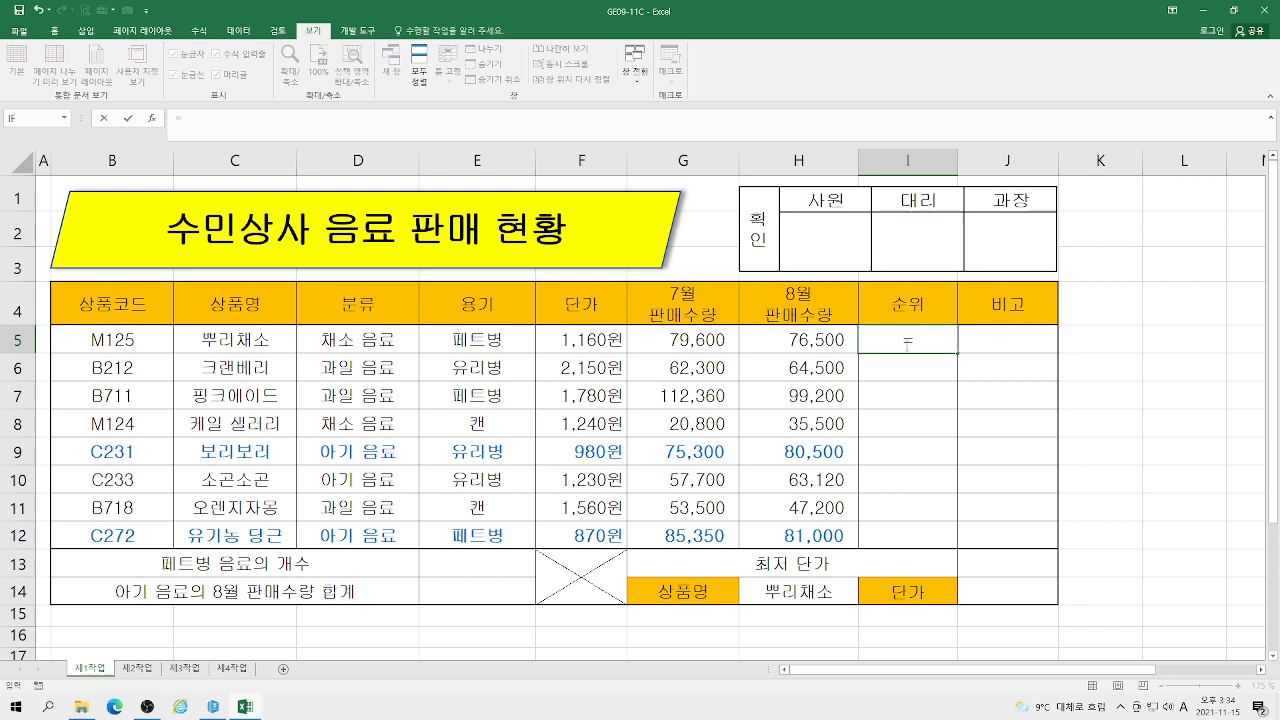
pyautogui.write('ra')
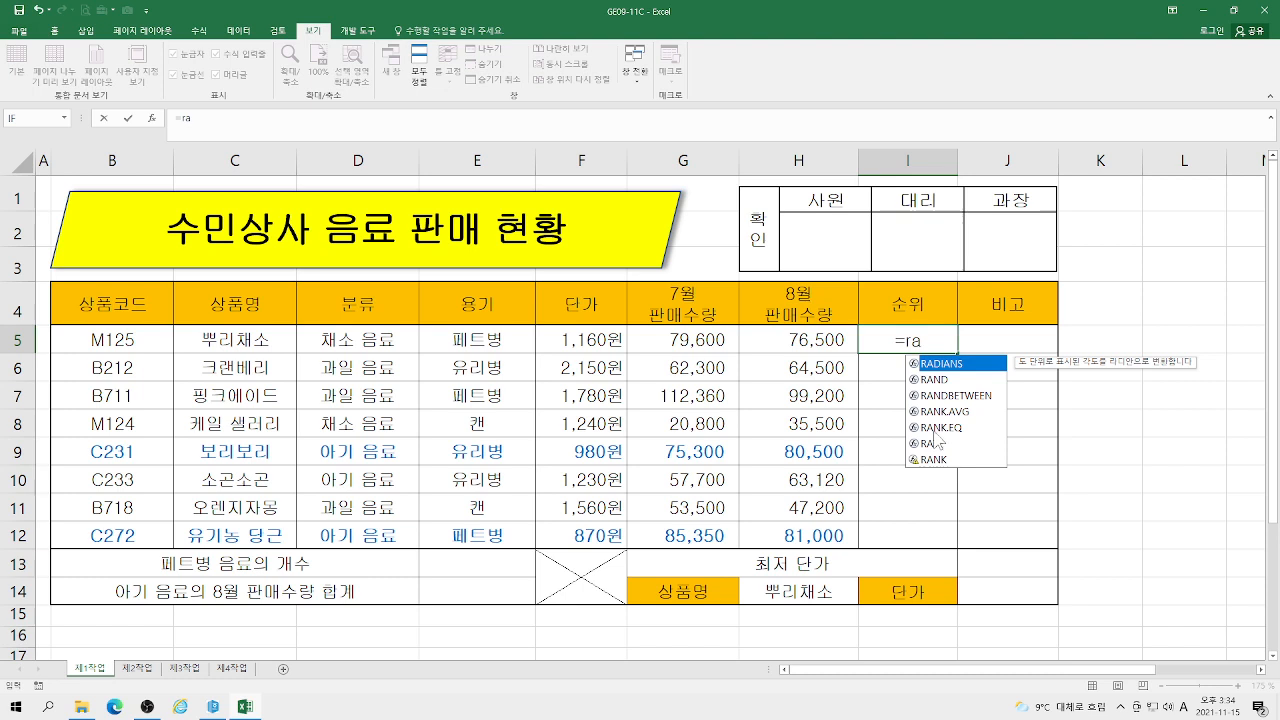
pyautogui.doubleClick(933, 429)
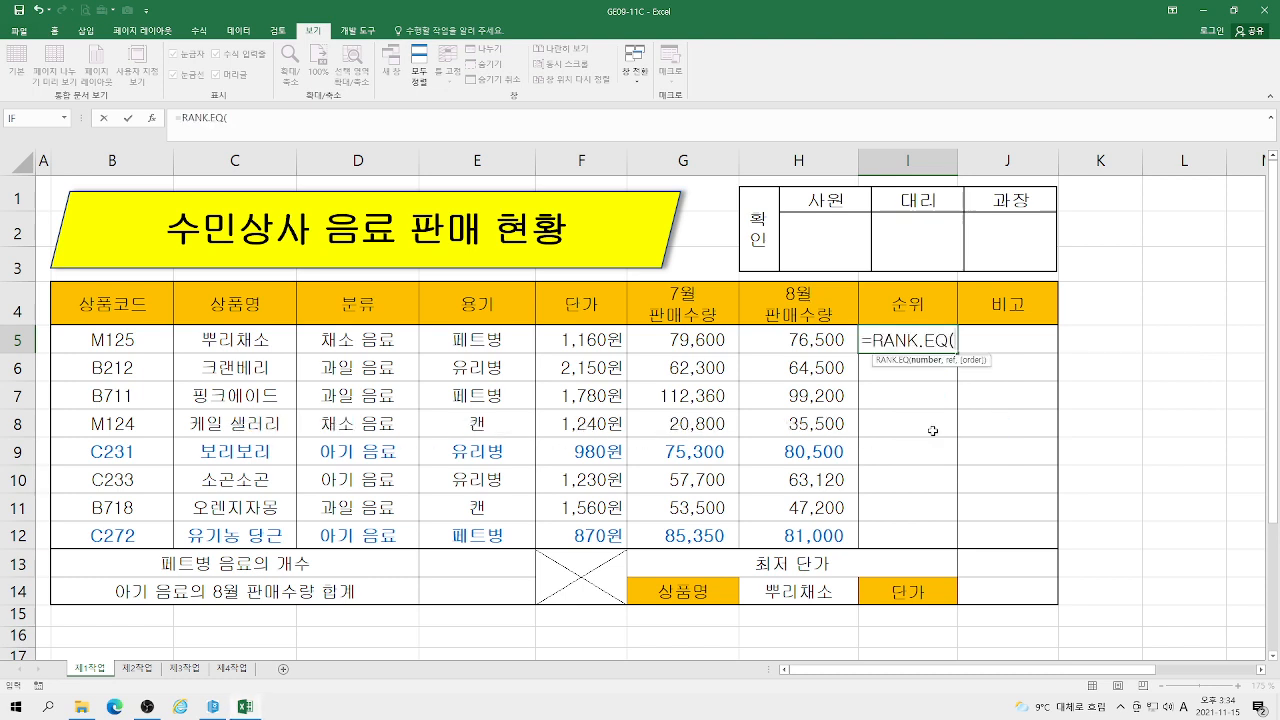
pyautogui.click(152, 118)
pyautogui.moveTo(1017, 236); pyautogui.dragTo(1087, 47)
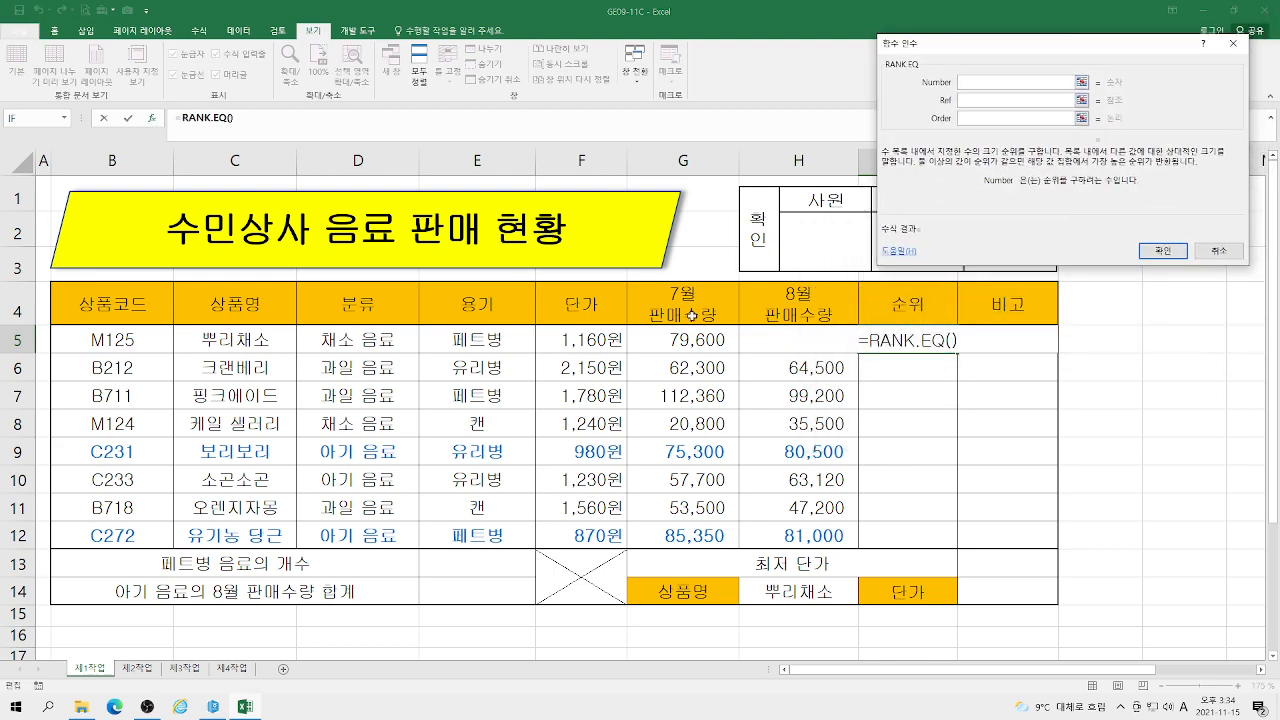
pyautogui.click(792, 341)
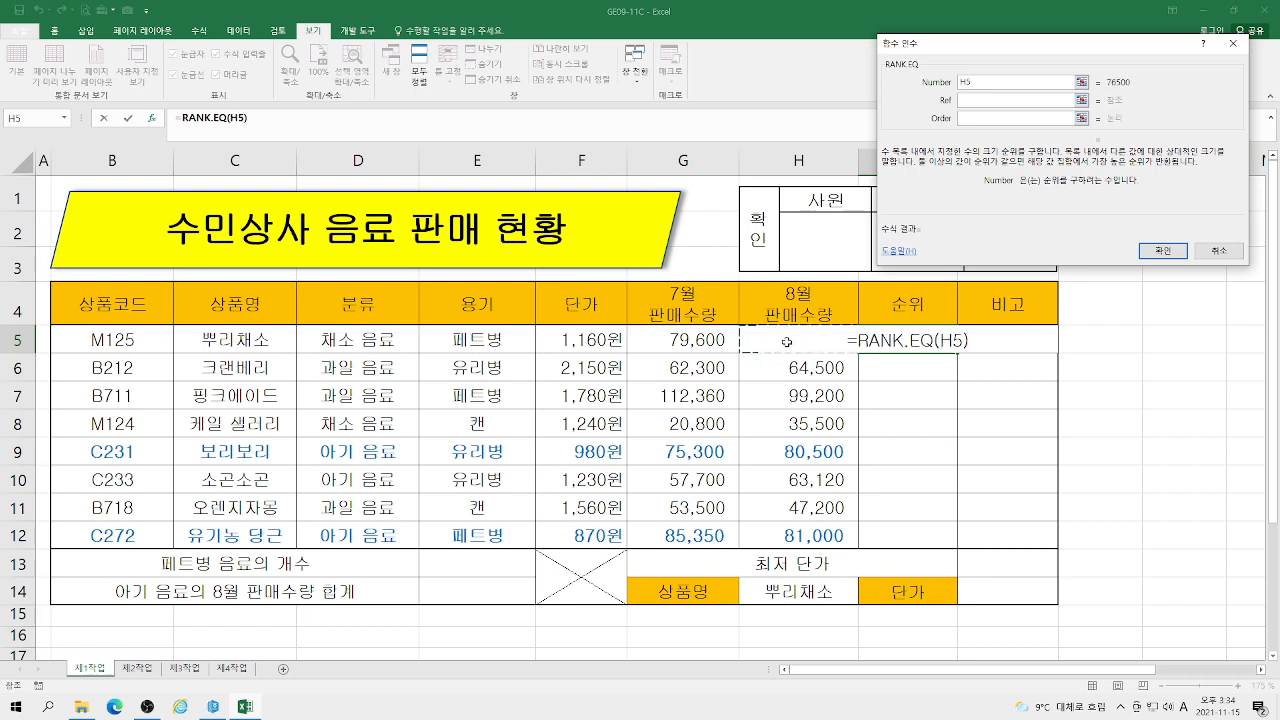
# Set the Ref argument to the August sales quantities as the absolute range $H$5:$H$12
pyautogui.press('Tab')
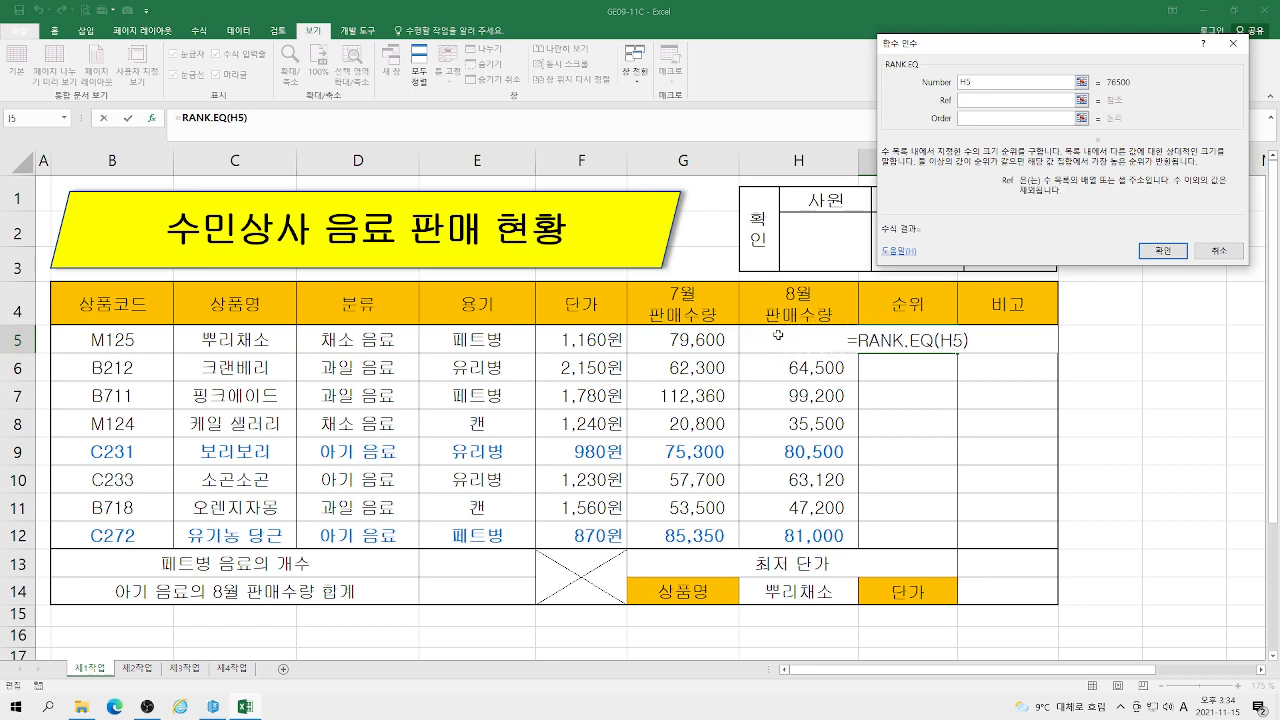
pyautogui.moveTo(779, 336); pyautogui.dragTo(780, 531)
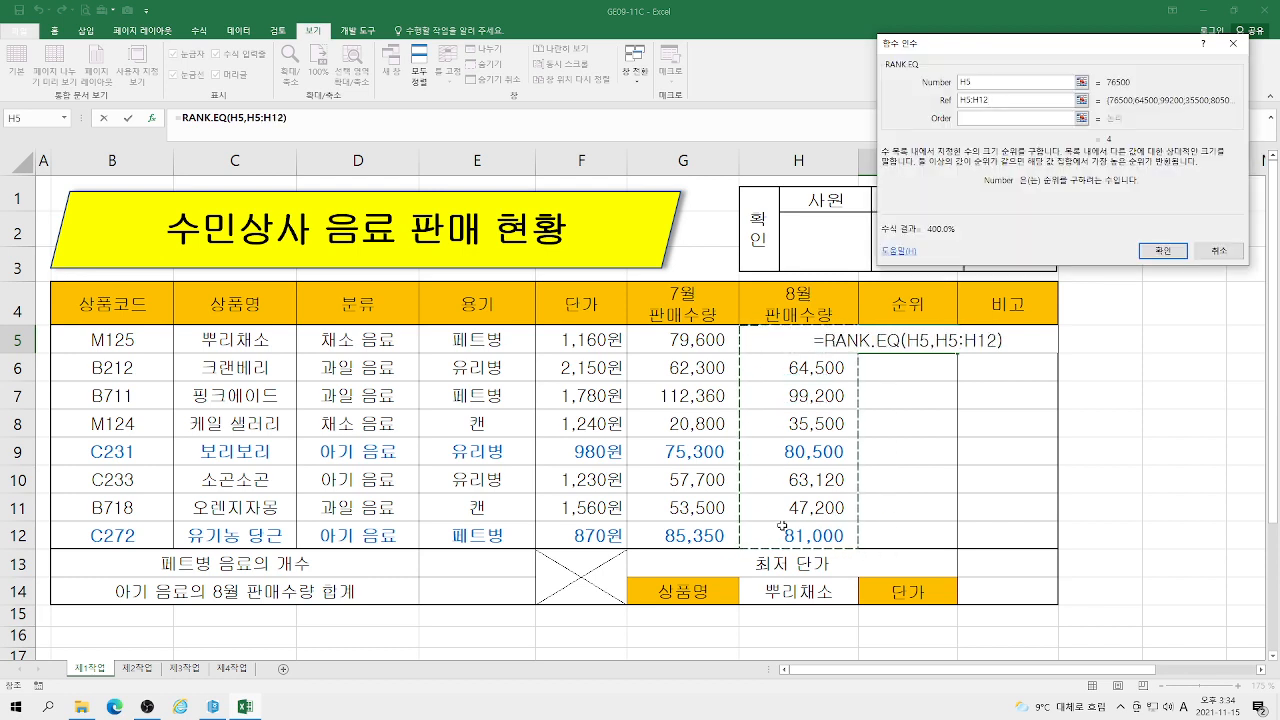
pyautogui.press('F4')
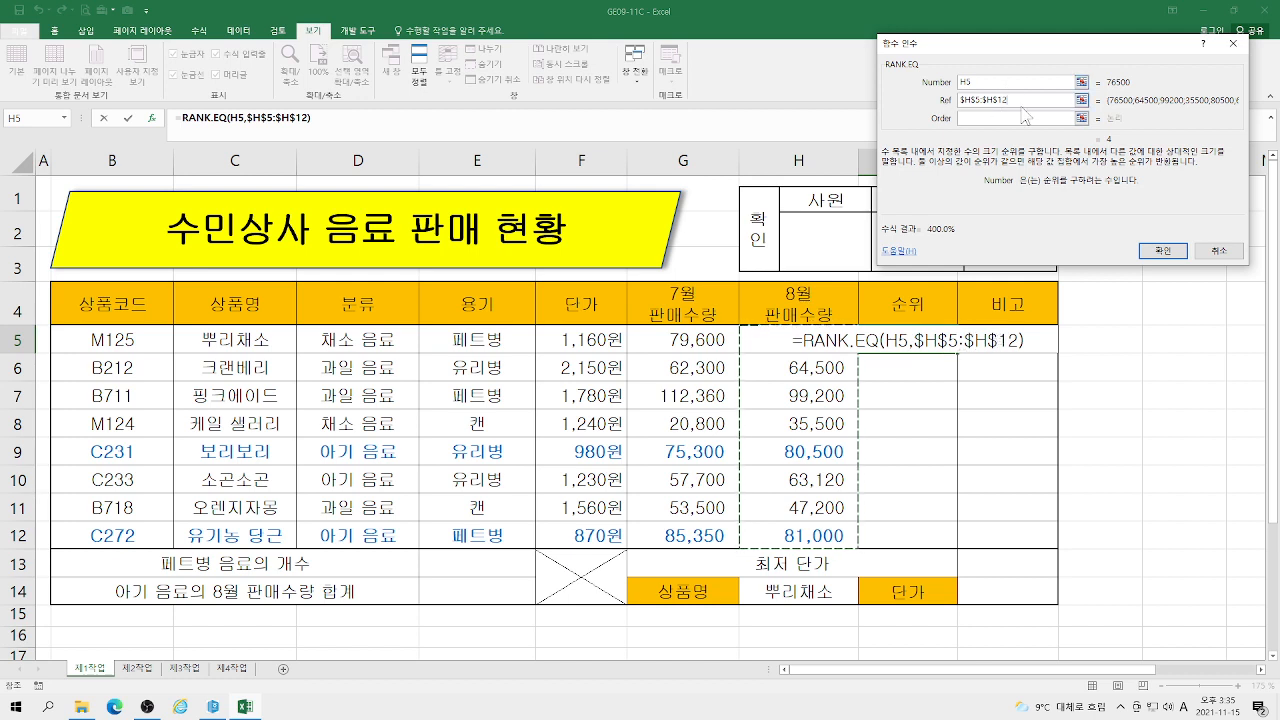
pyautogui.moveTo(1041, 52); pyautogui.dragTo(1022, 64)
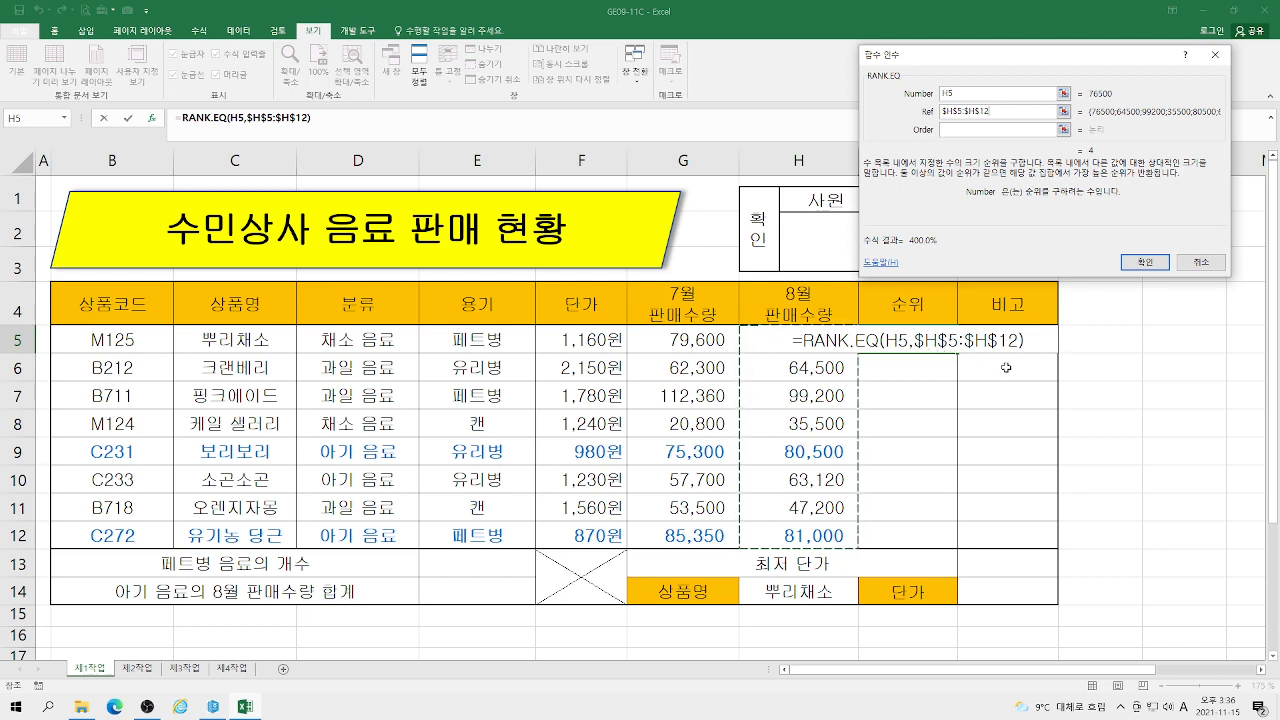
# Clear the Ref argument, select H5:H12 again and convert the entire range to absolute references
pyautogui.moveTo(1000, 111); pyautogui.dragTo(867, 118)
pyautogui.press('BackSpace')
pyautogui.moveTo(790, 340); pyautogui.dragTo(775, 528)
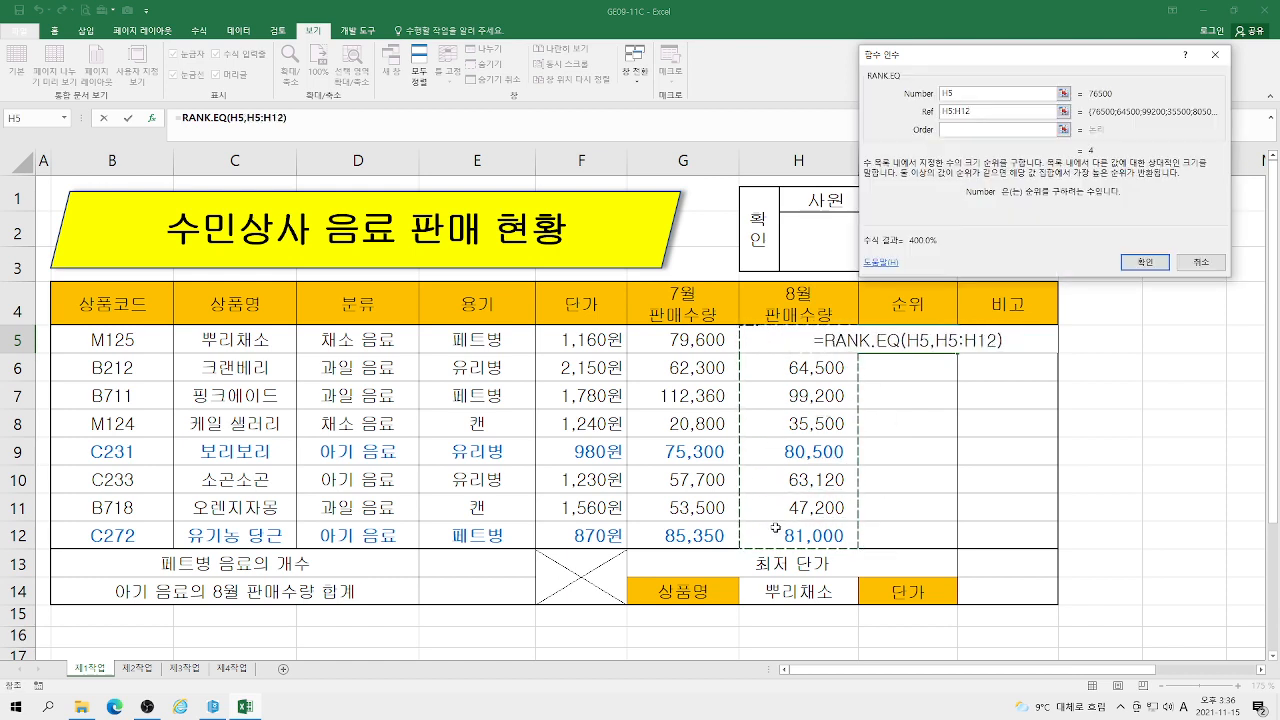
pyautogui.press('Tab')
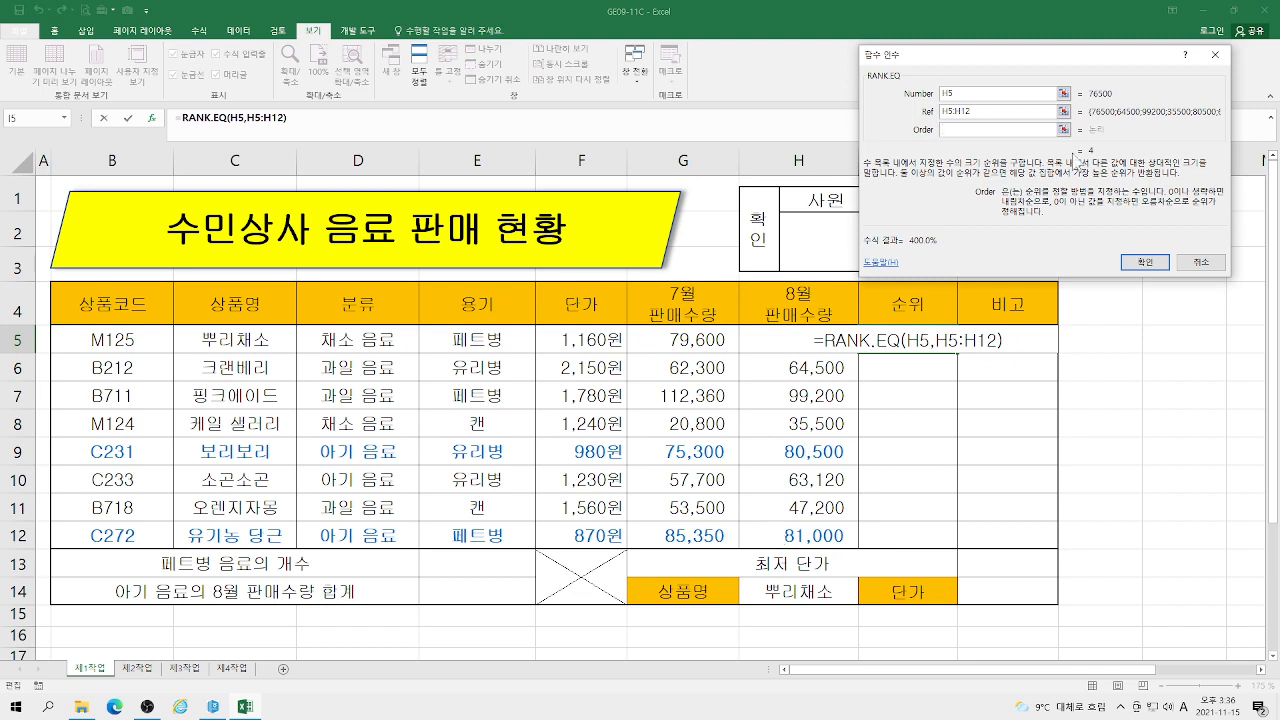
pyautogui.click(986, 113)
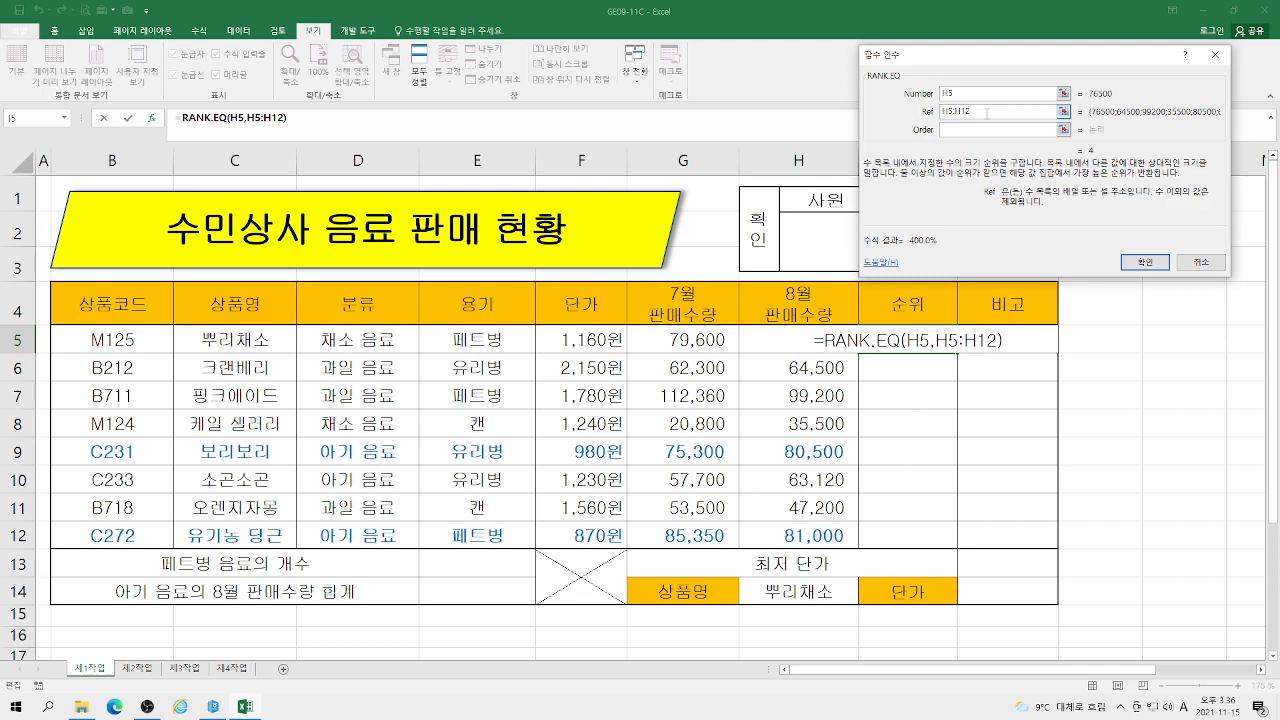
pyautogui.press('F4')
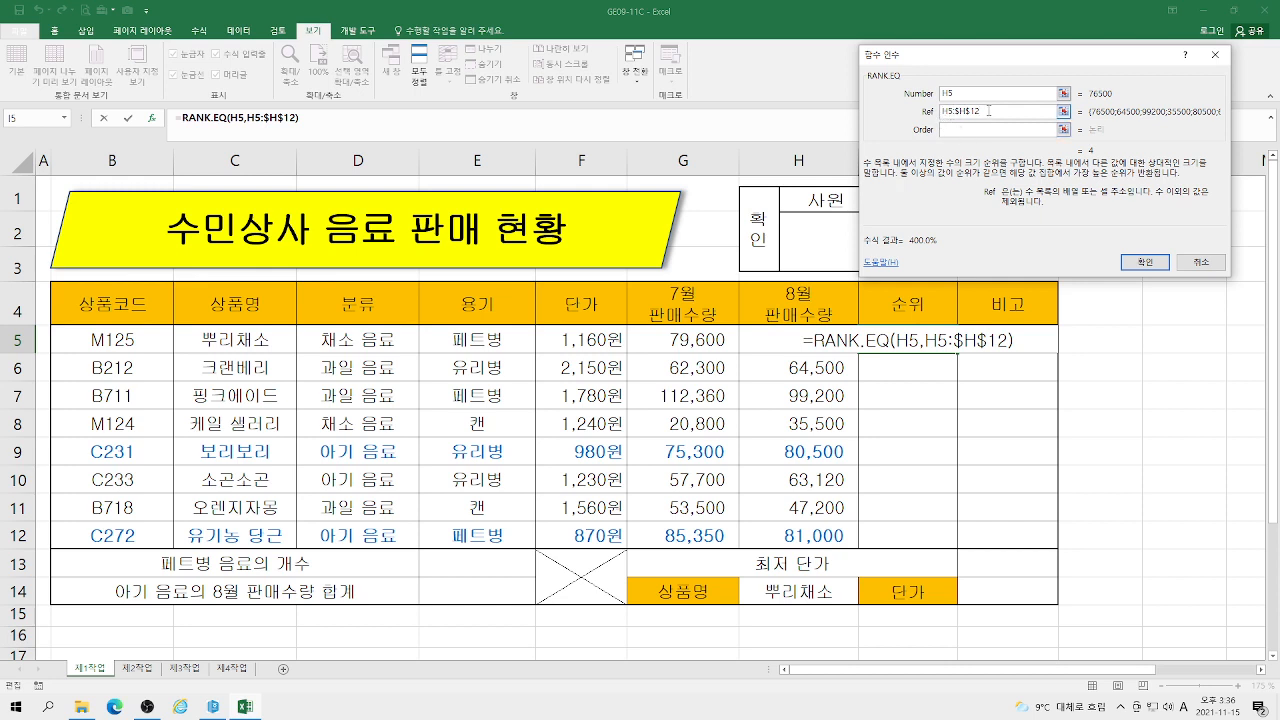
pyautogui.moveTo(988, 111); pyautogui.dragTo(884, 117)
pyautogui.press('F4')
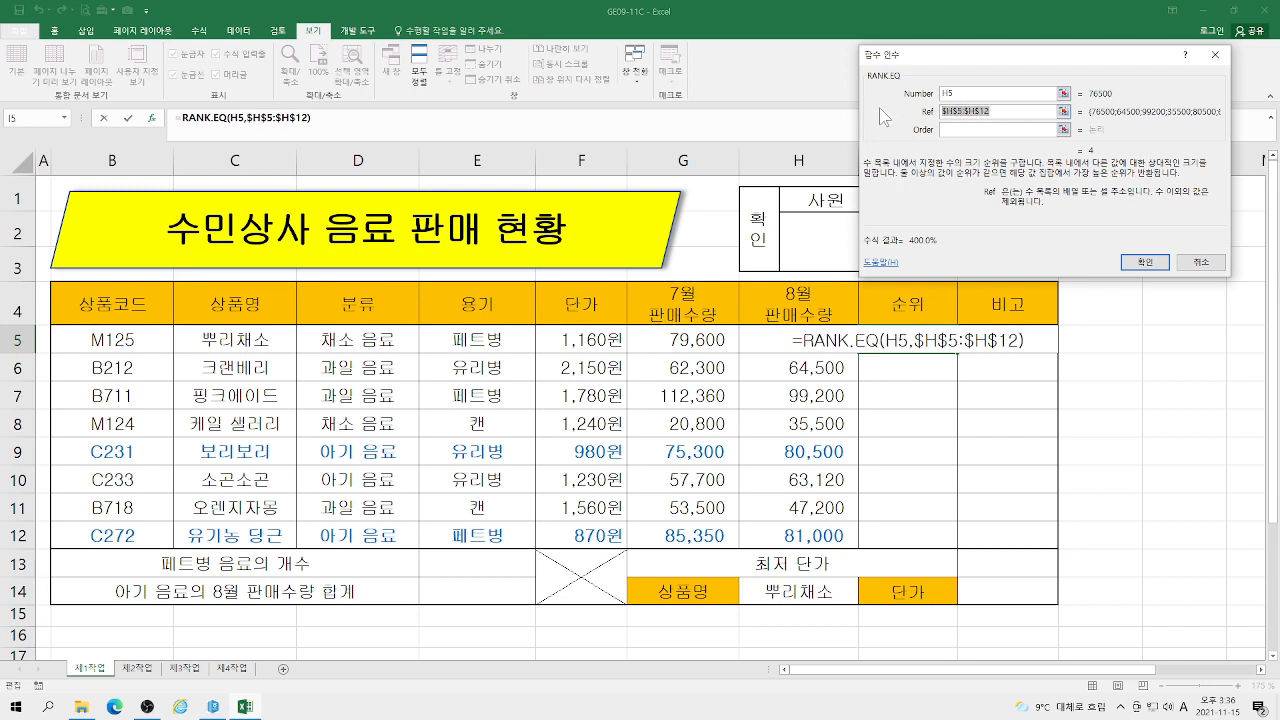
# Replace the Ref argument with a fresh selection of H5:H12, locked as $H$5:$H$12
pyautogui.press('BackSpace')
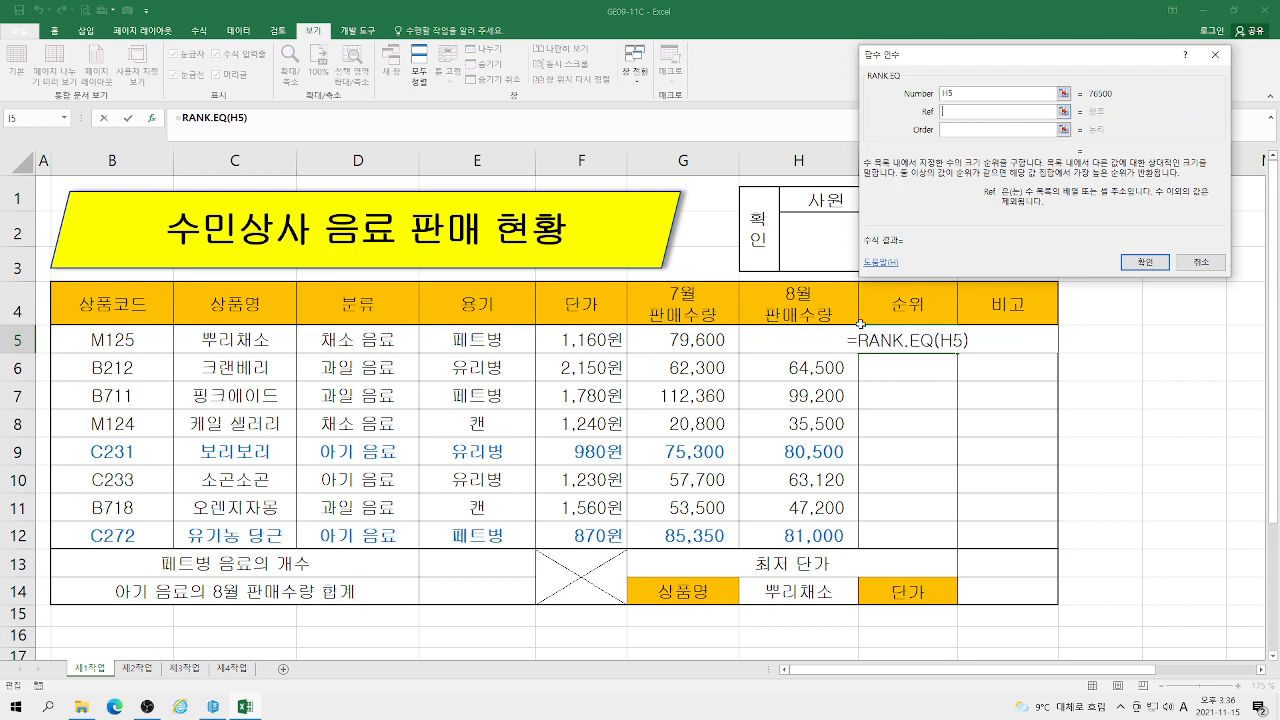
pyautogui.moveTo(762, 340); pyautogui.dragTo(750, 523)
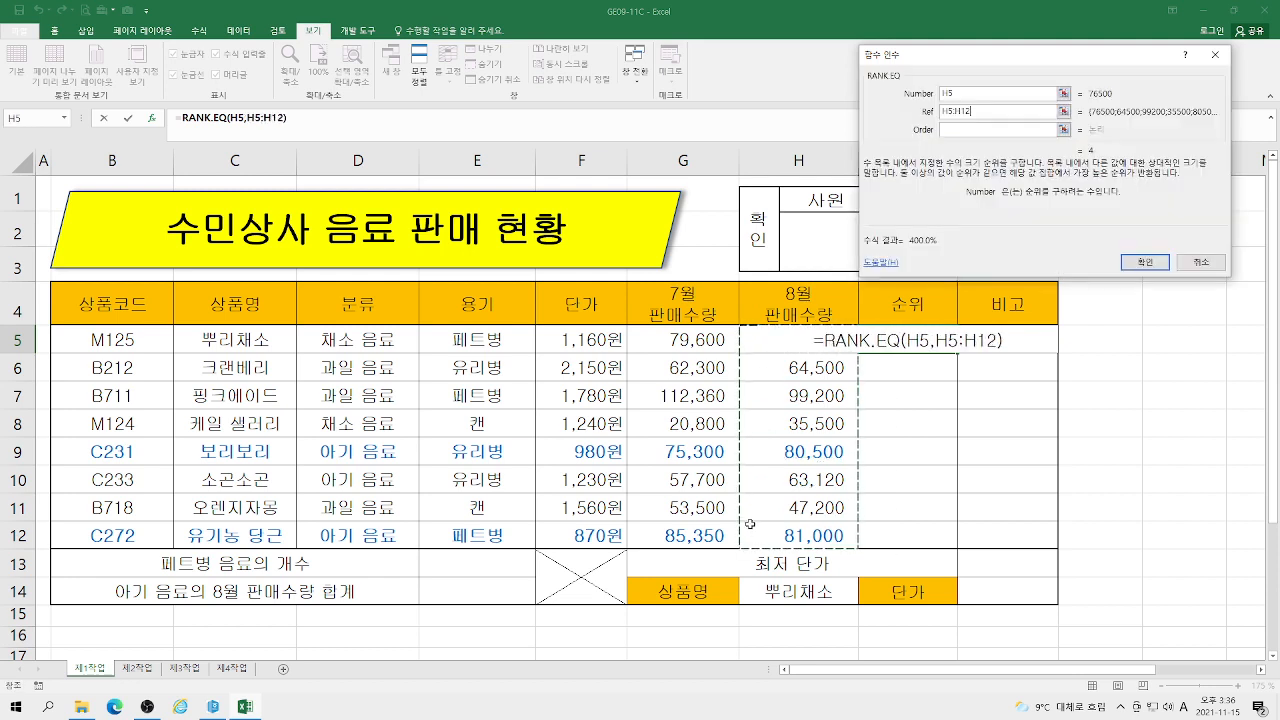
pyautogui.press('F4')
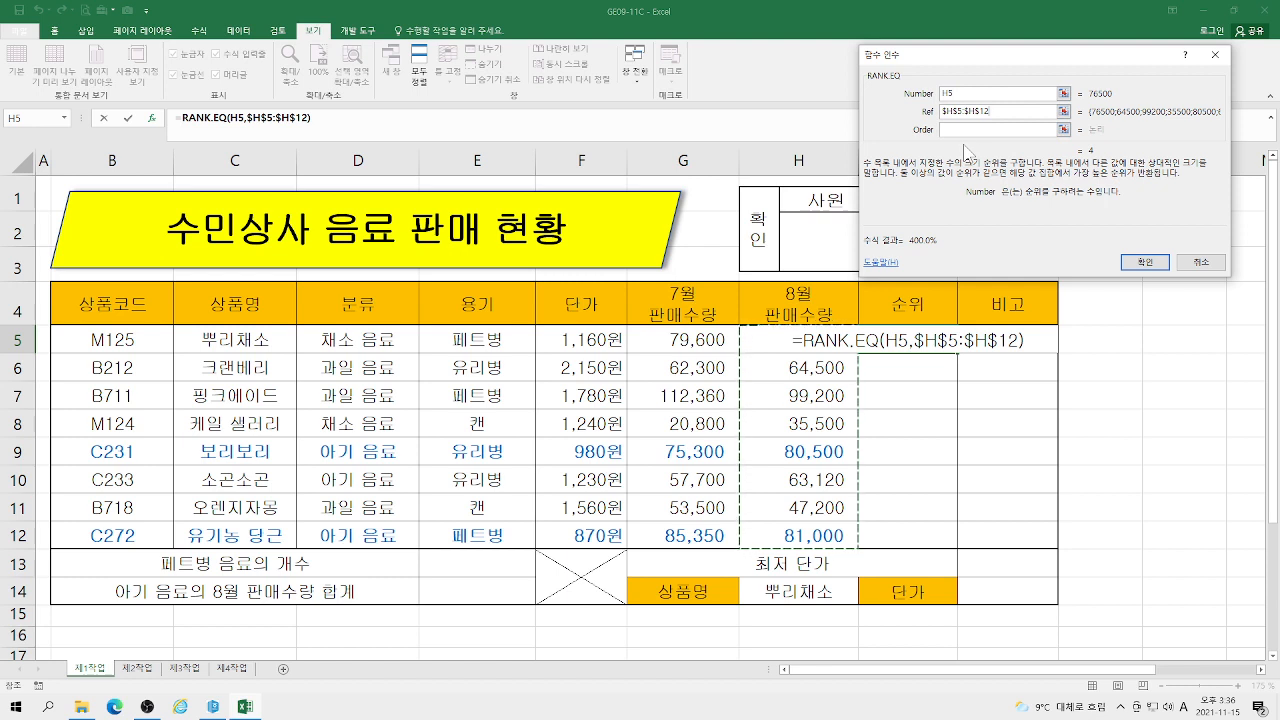
# Try 0 and 1 in turn as the Order argument, clearing each value again
pyautogui.click(964, 131)
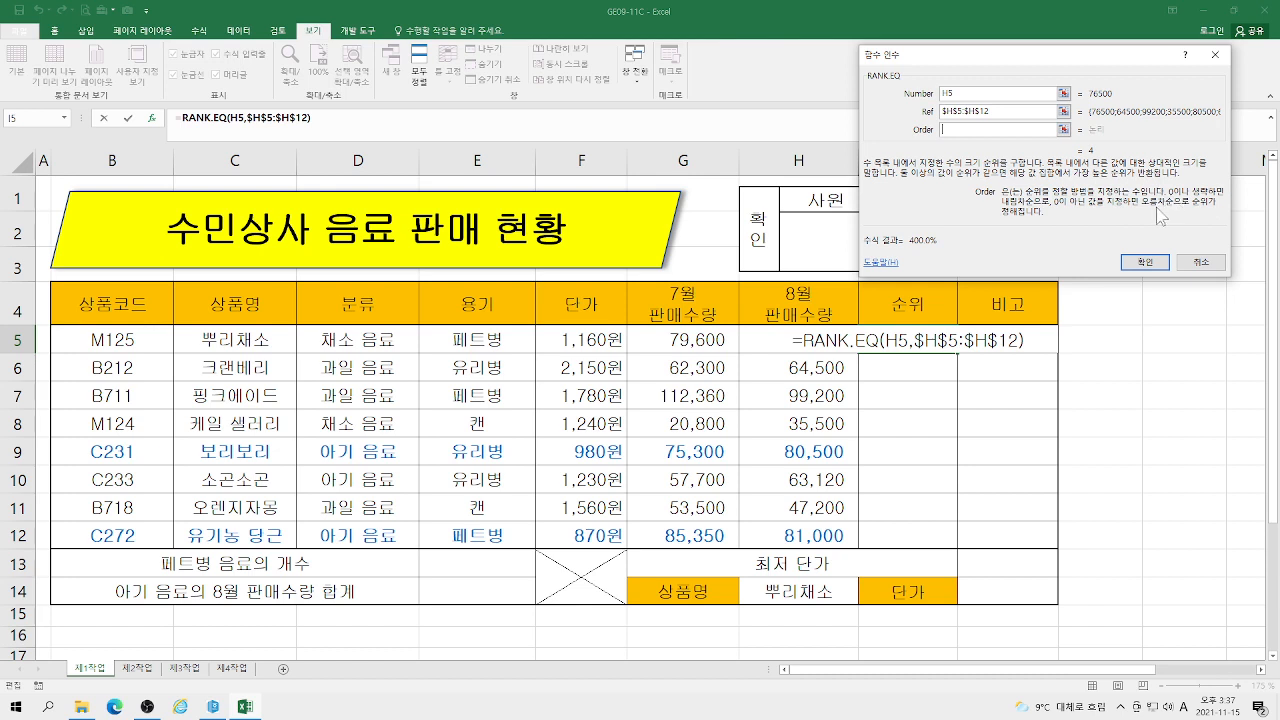
pyautogui.write('0')
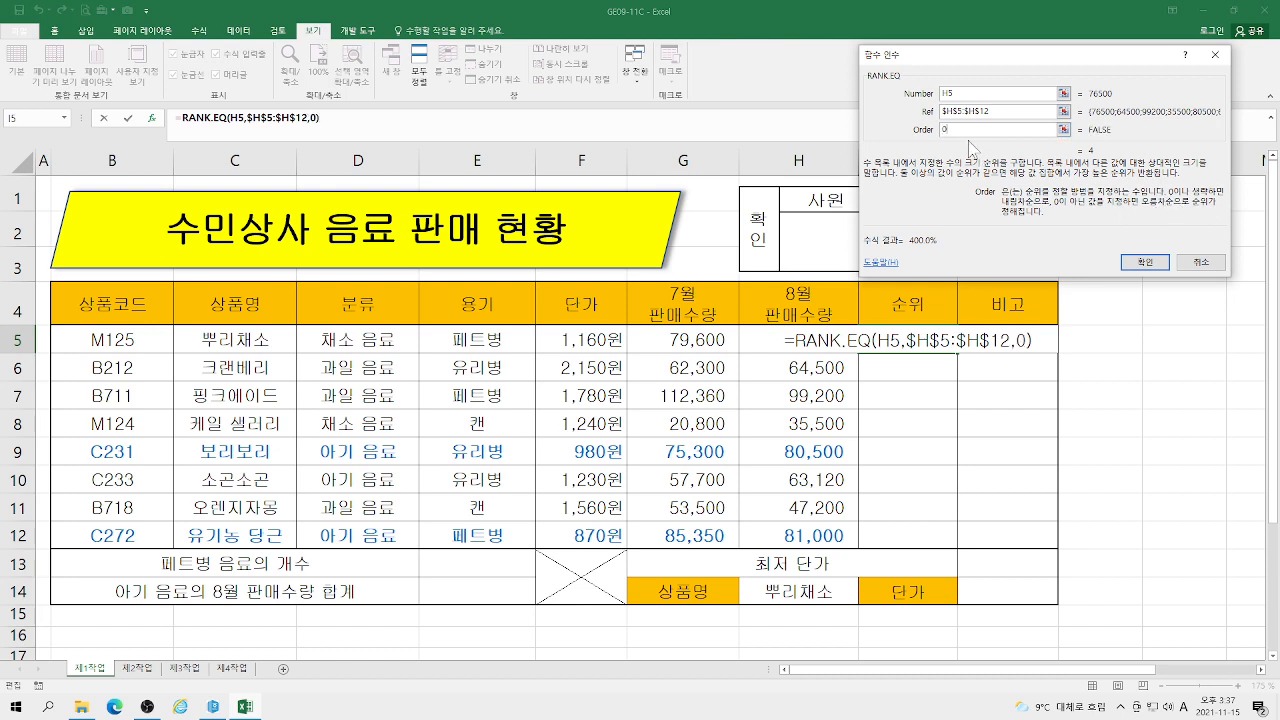
pyautogui.press('BackSpace')
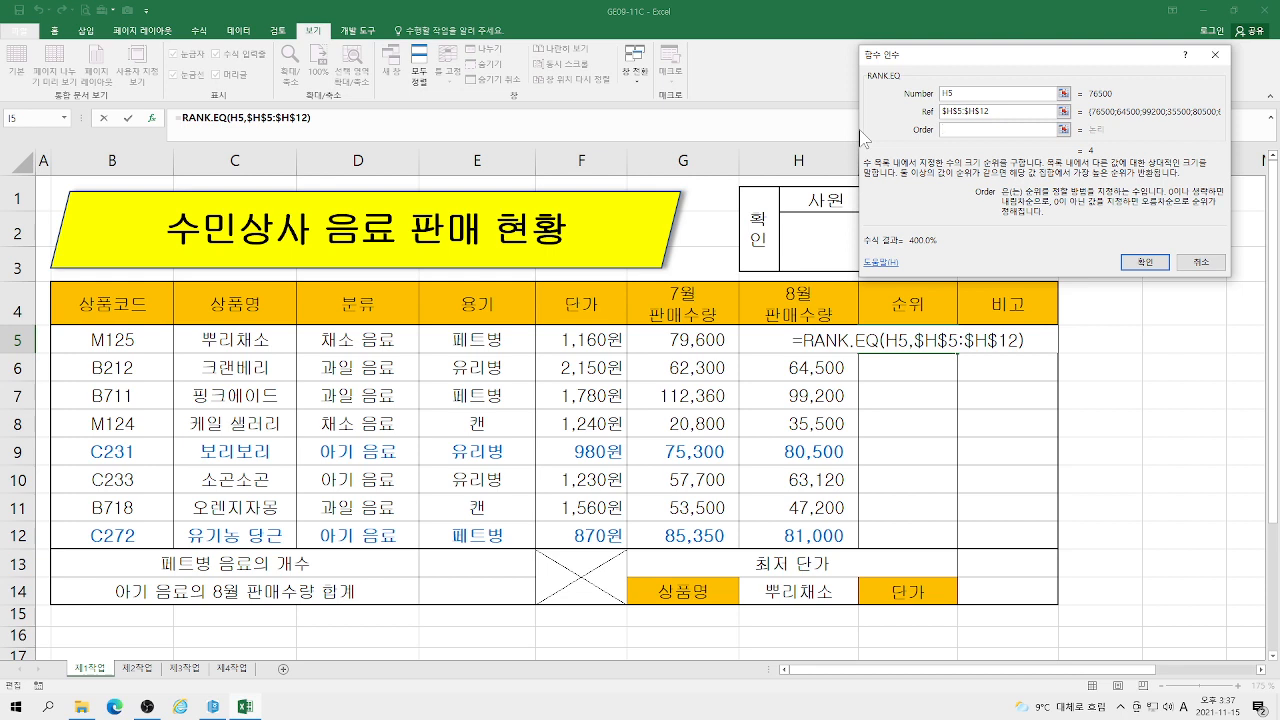
pyautogui.write('1')
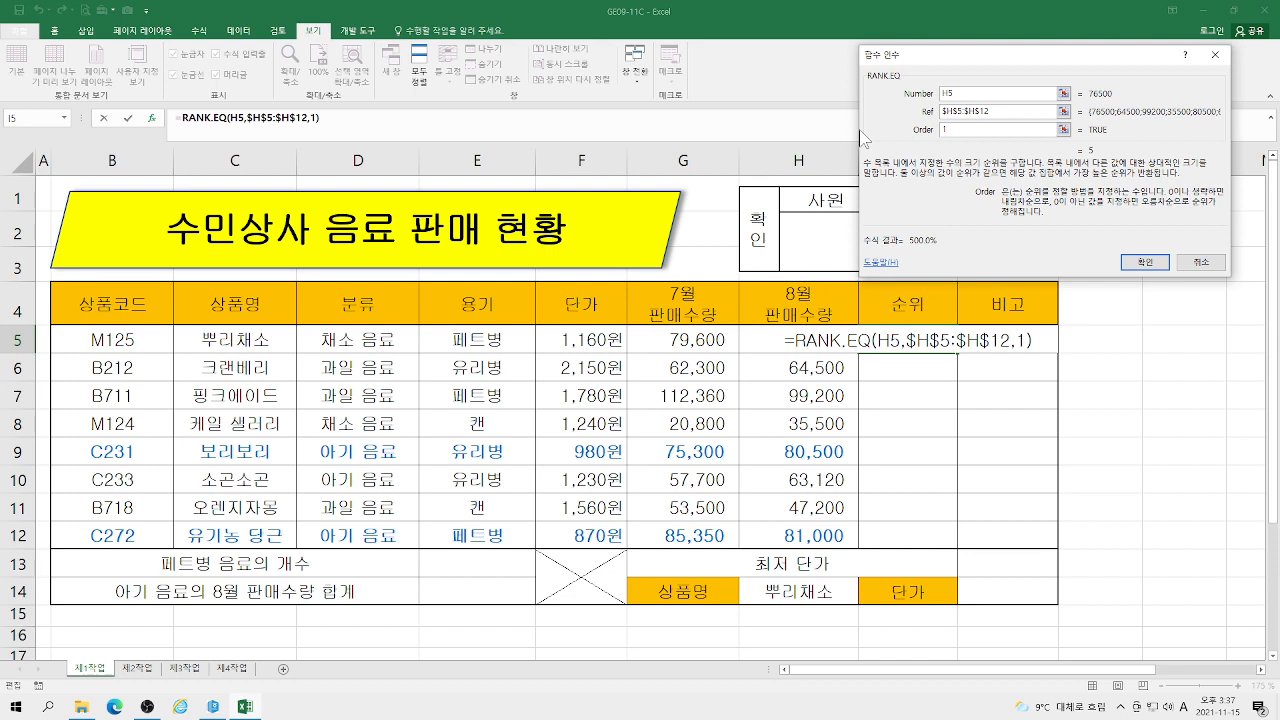
pyautogui.press('BackSpace')
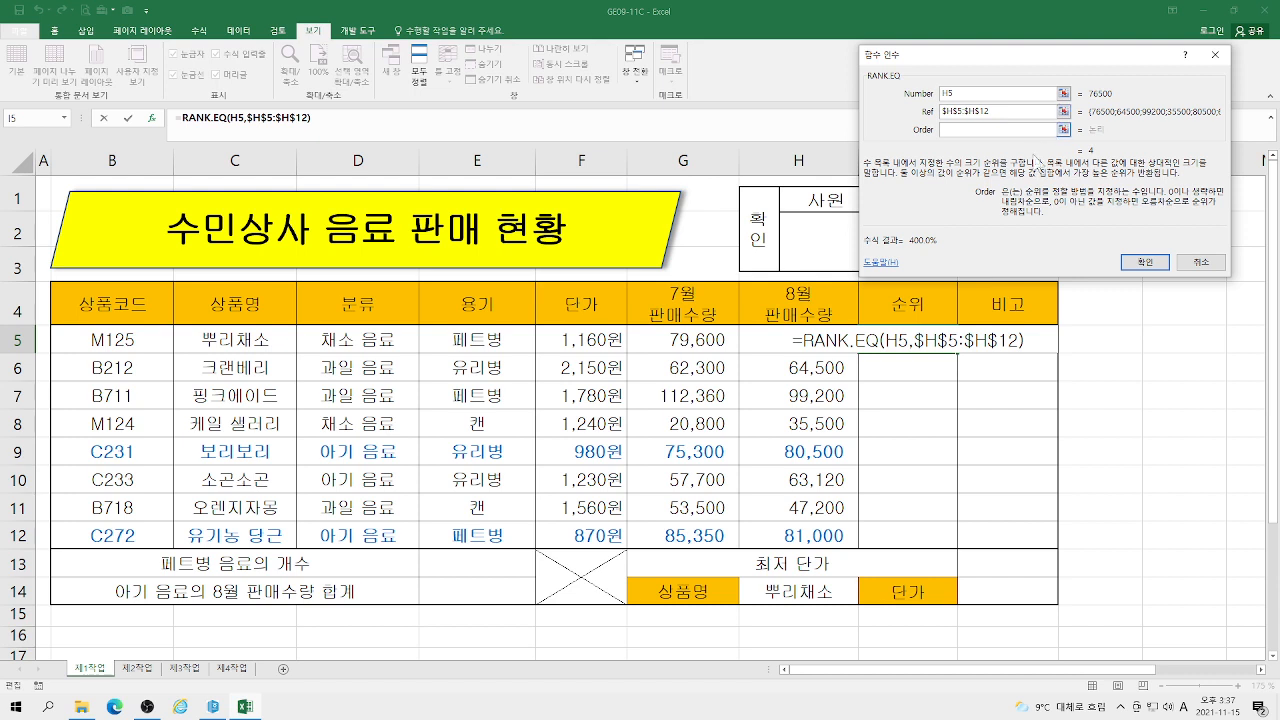
# Set the Order argument to 0 for descending ranking and accept the RANK.EQ function
pyautogui.write('0')
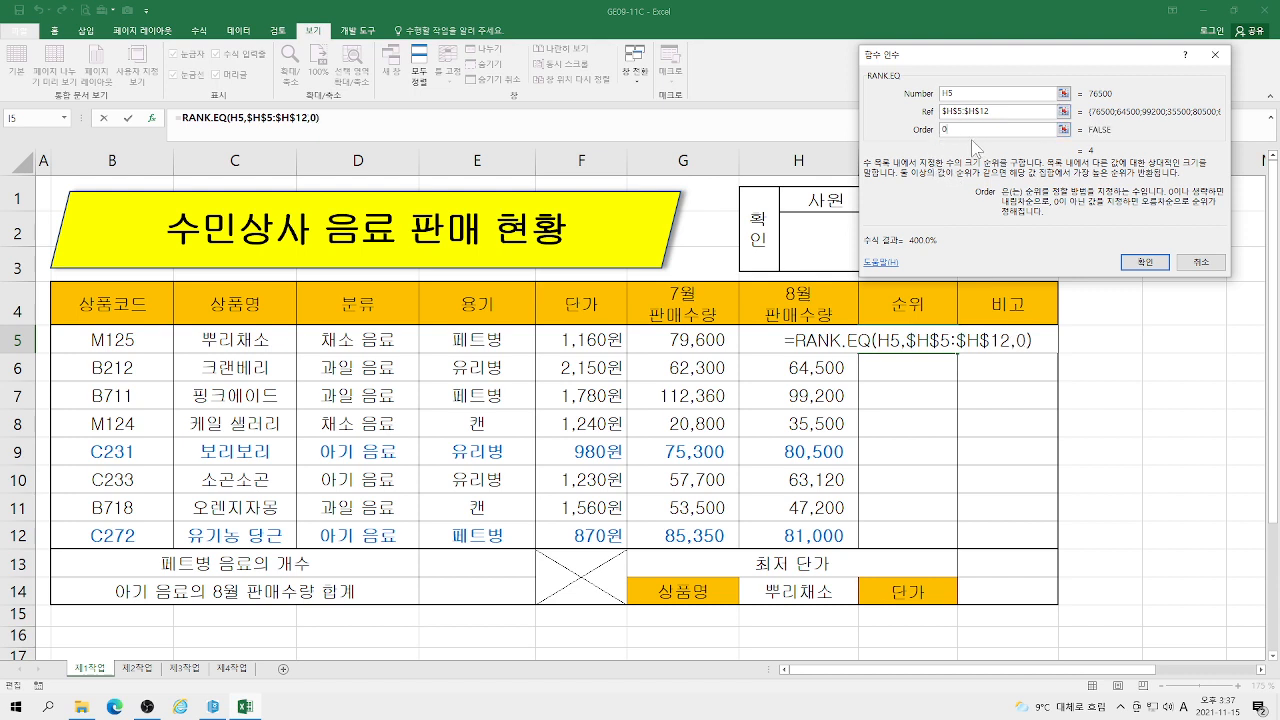
pyautogui.click(1144, 262)
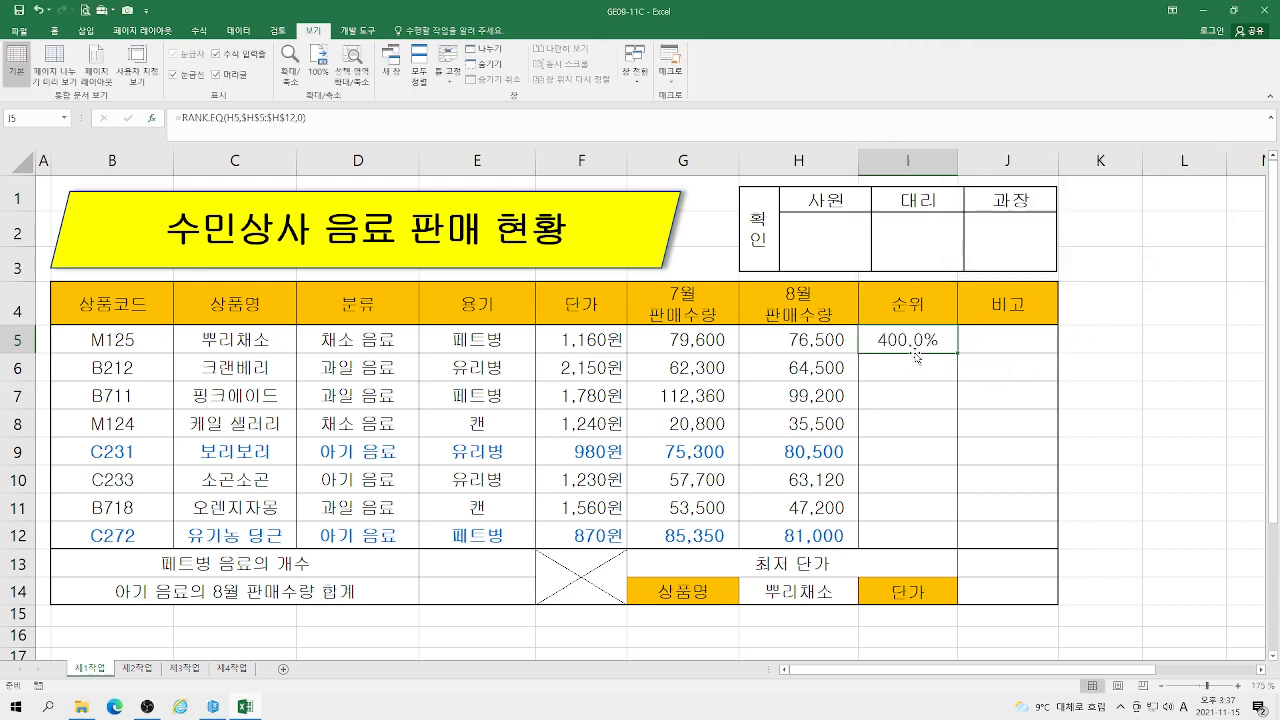
# Format the rank cells I5:I12 to show plain whole numbers instead of percentages
pyautogui.moveTo(910, 339); pyautogui.dragTo(893, 526)
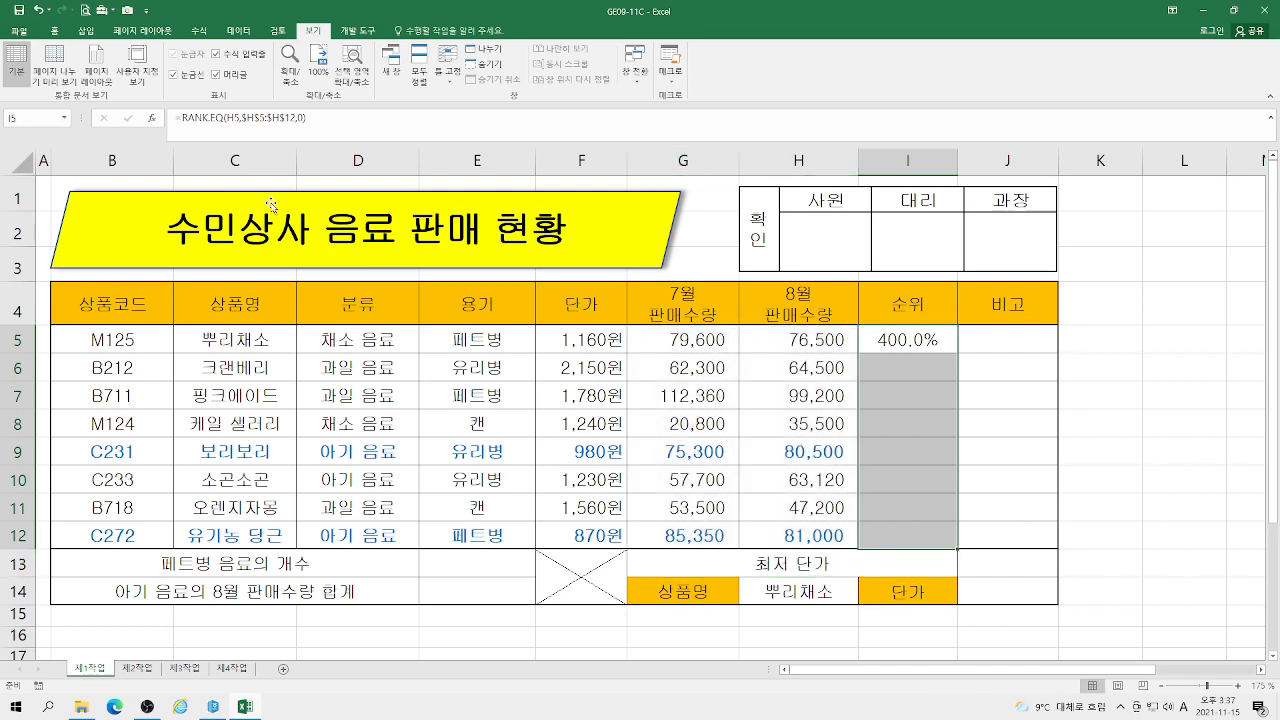
pyautogui.rightClick(893, 340)
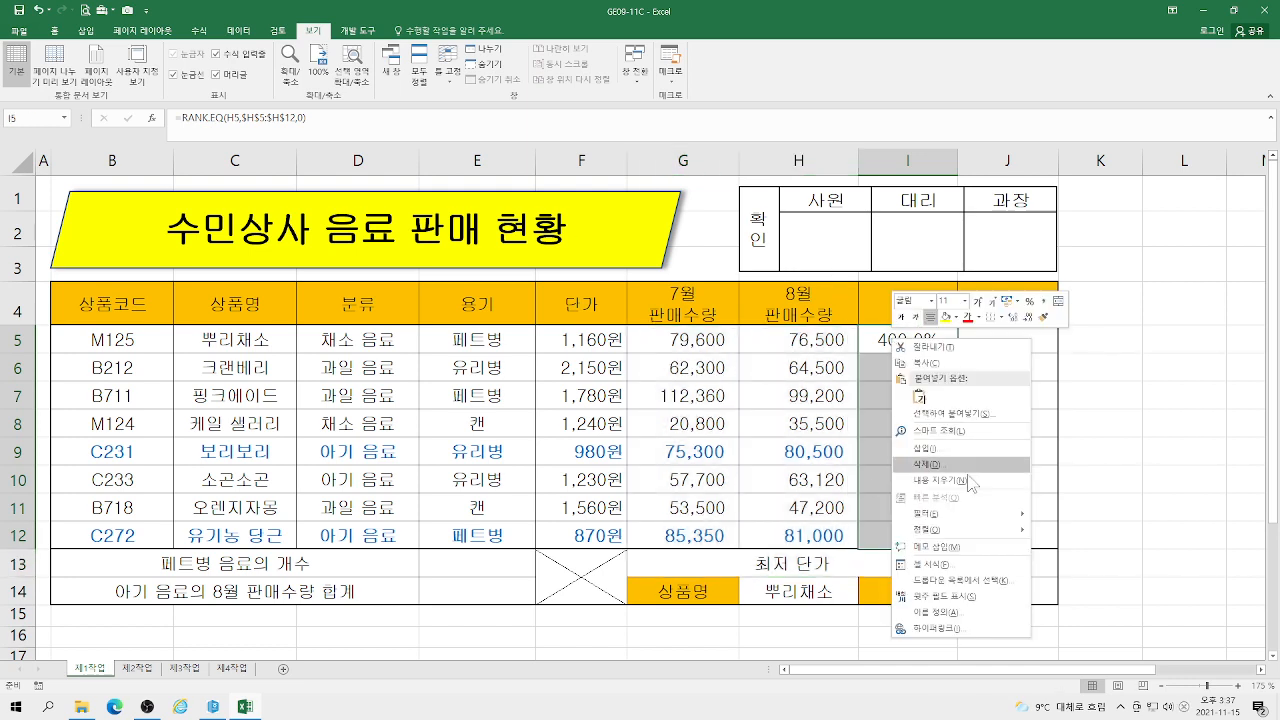
pyautogui.click(969, 565)
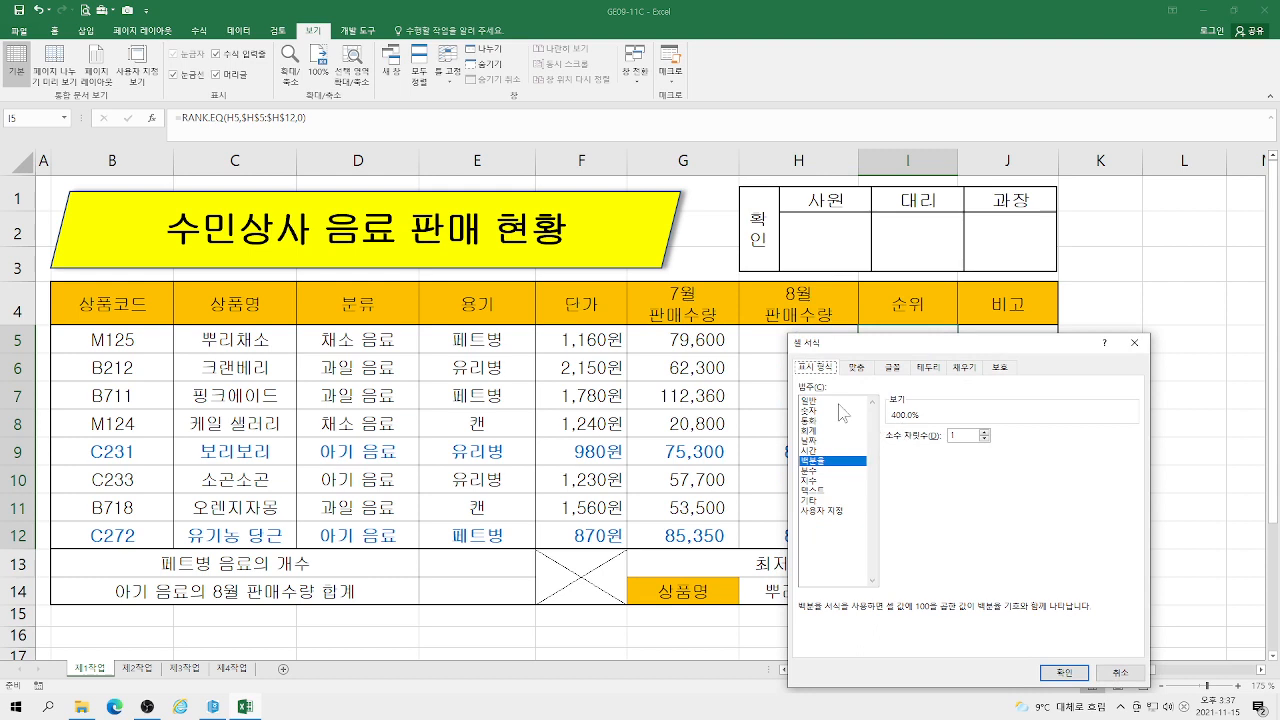
pyautogui.click(1064, 672)
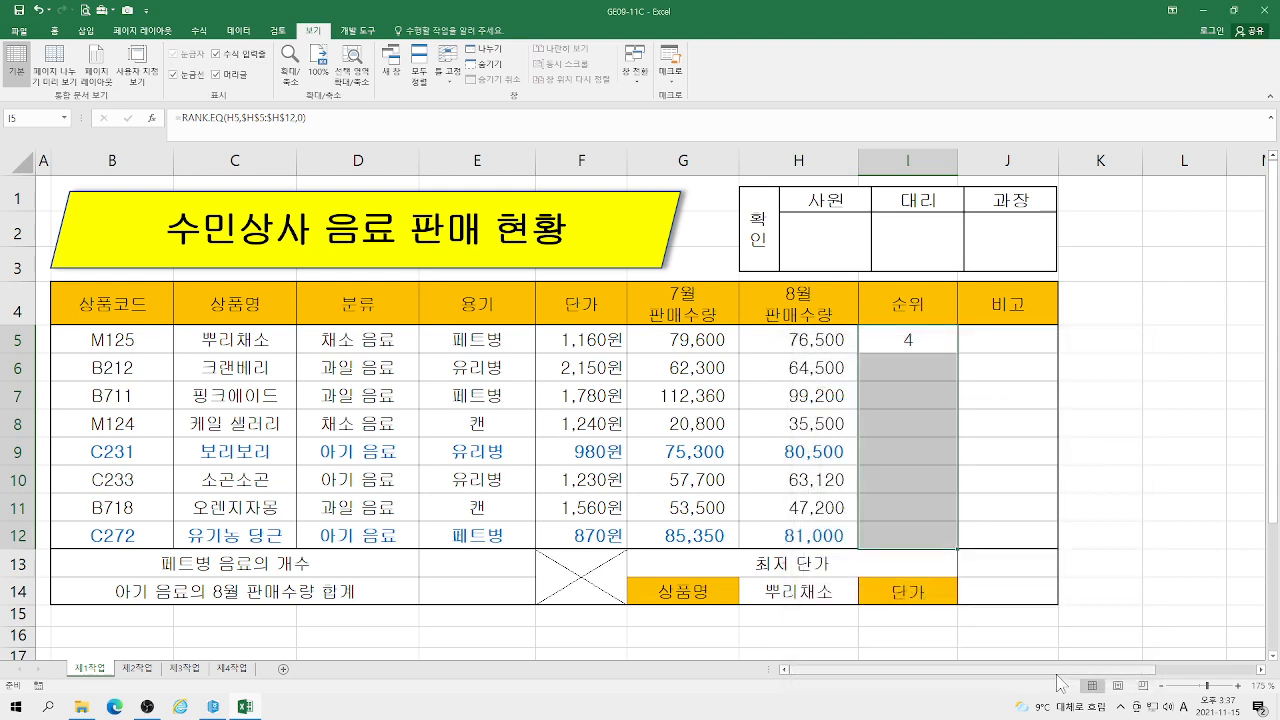
# Append &"위" to the end of the RANK.EQ formula in I5
pyautogui.click(924, 333)
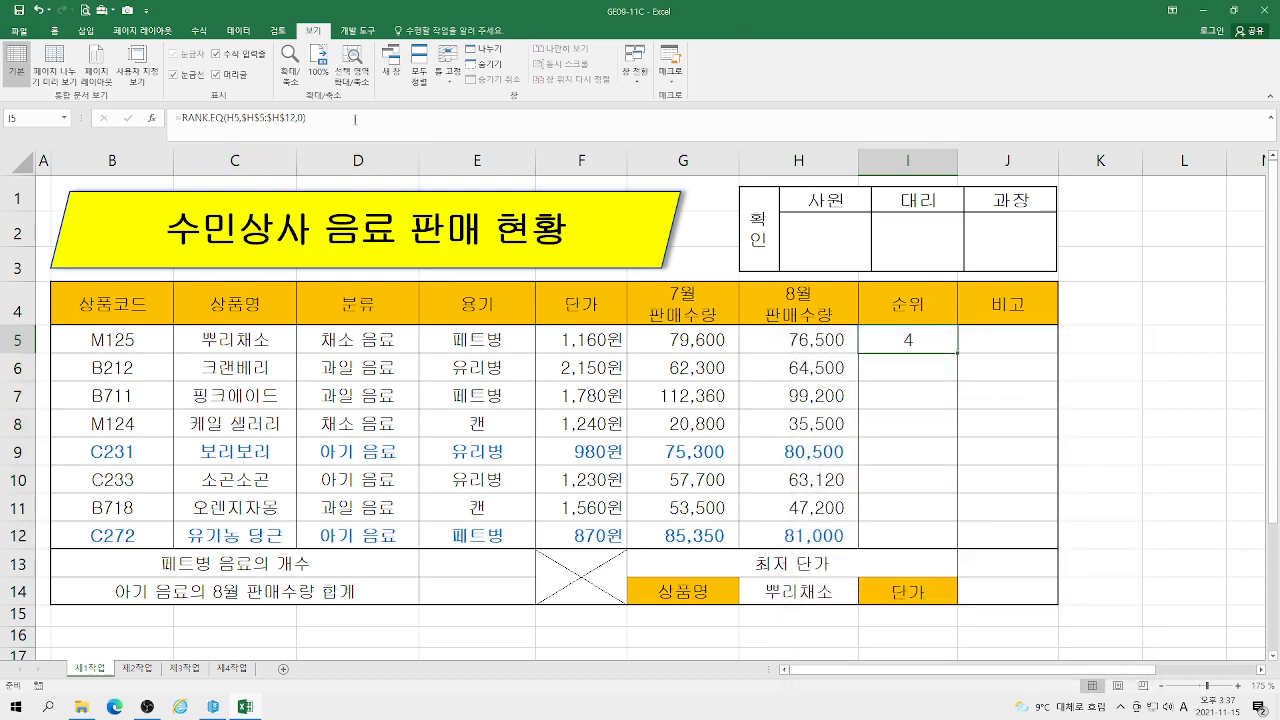
pyautogui.click(366, 121)
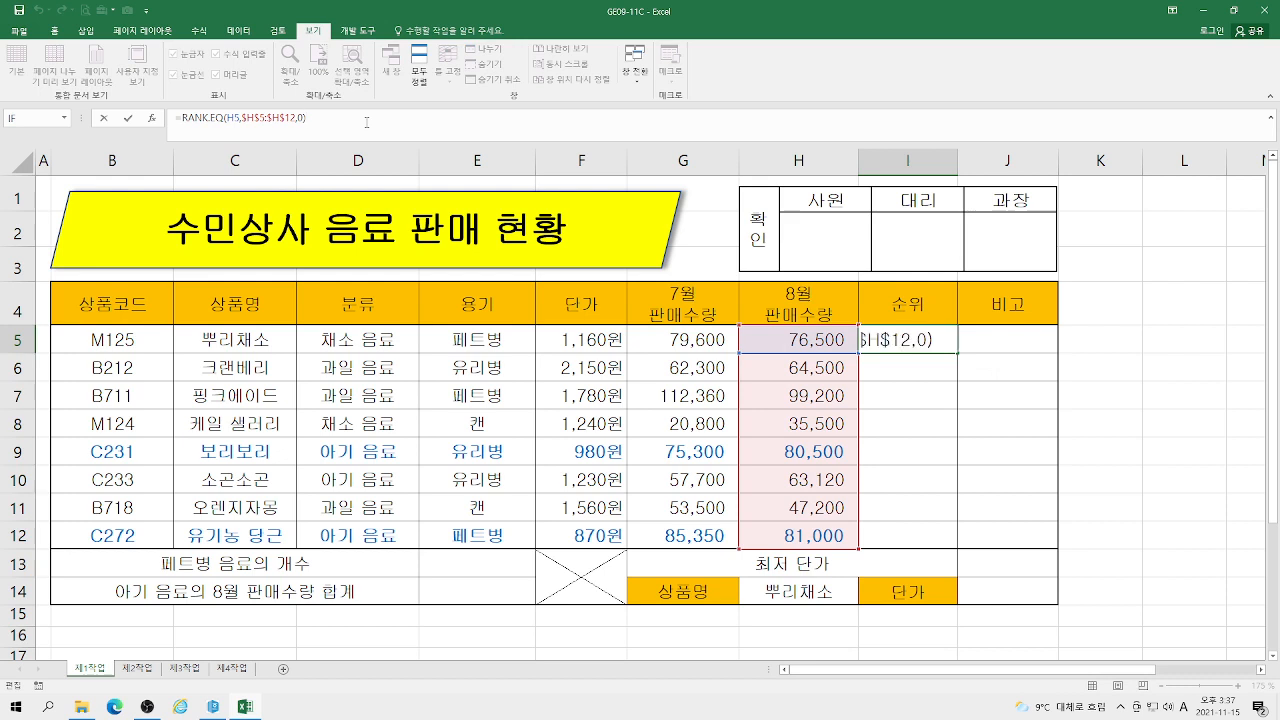
pyautogui.write('&"위')
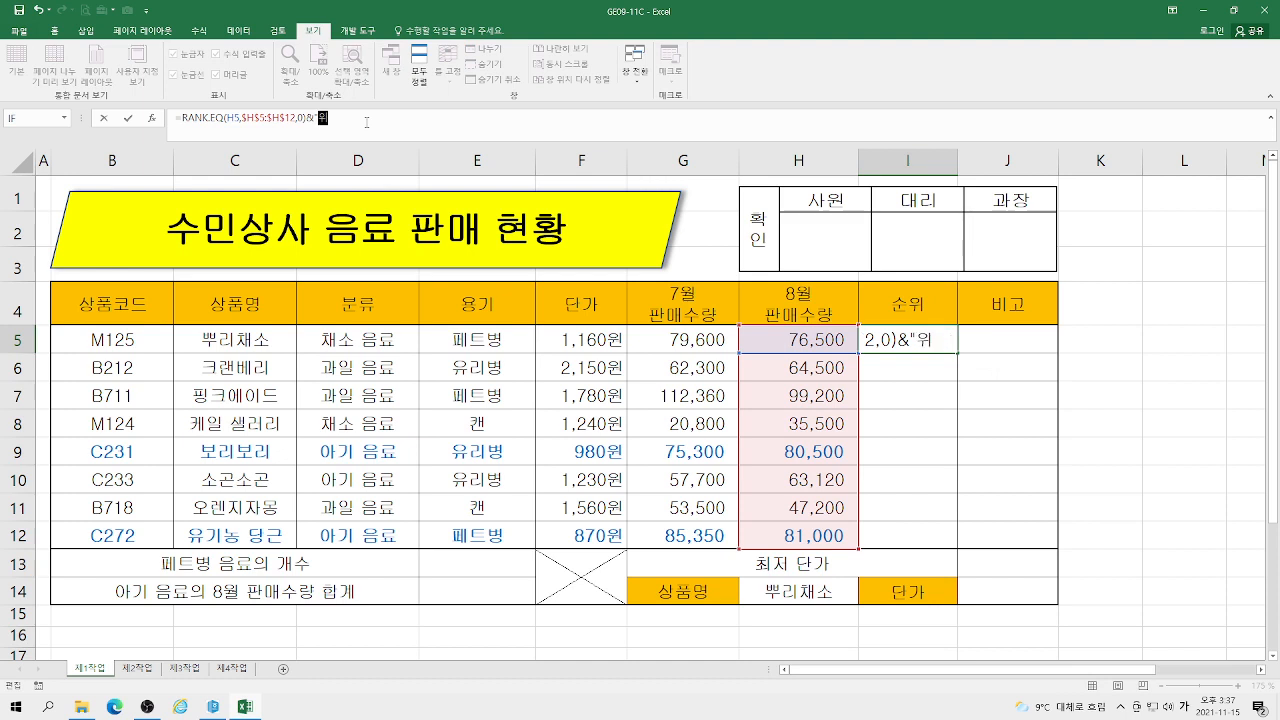
pyautogui.press('Return')
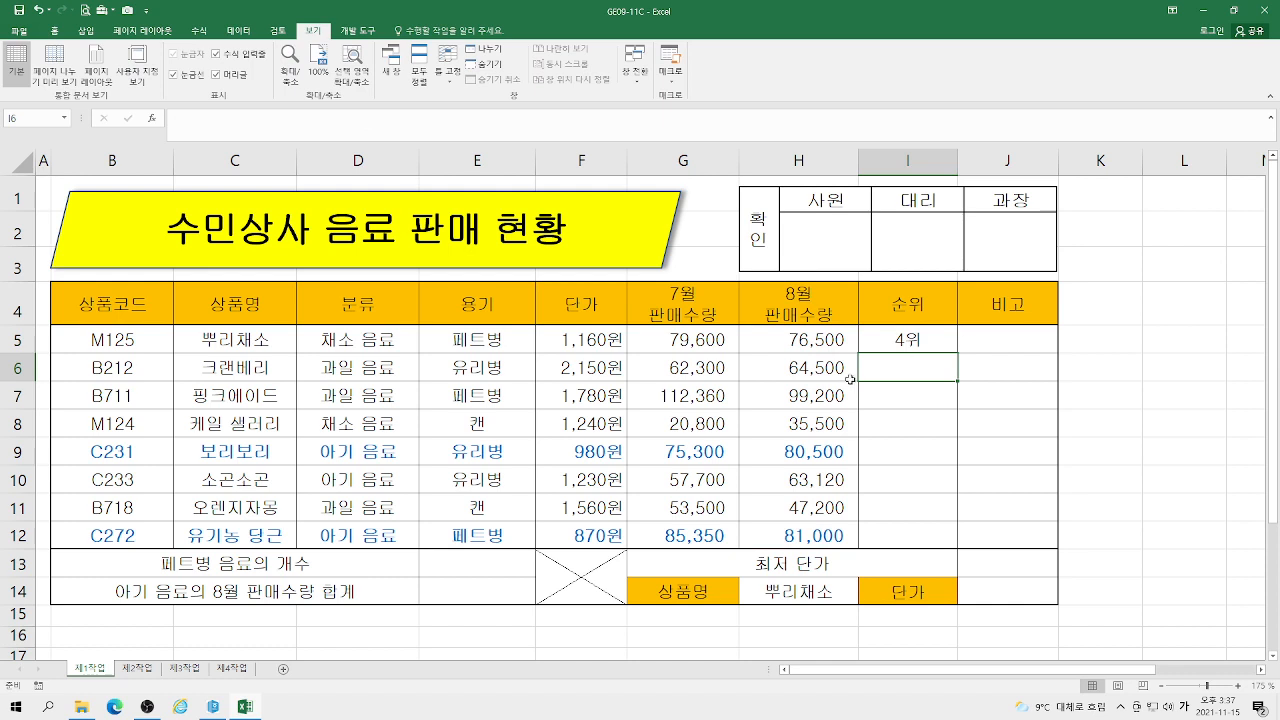
# Fill the rank formula from I5 down to I12
pyautogui.click(898, 340)
pyautogui.moveTo(958, 354); pyautogui.dragTo(952, 545)
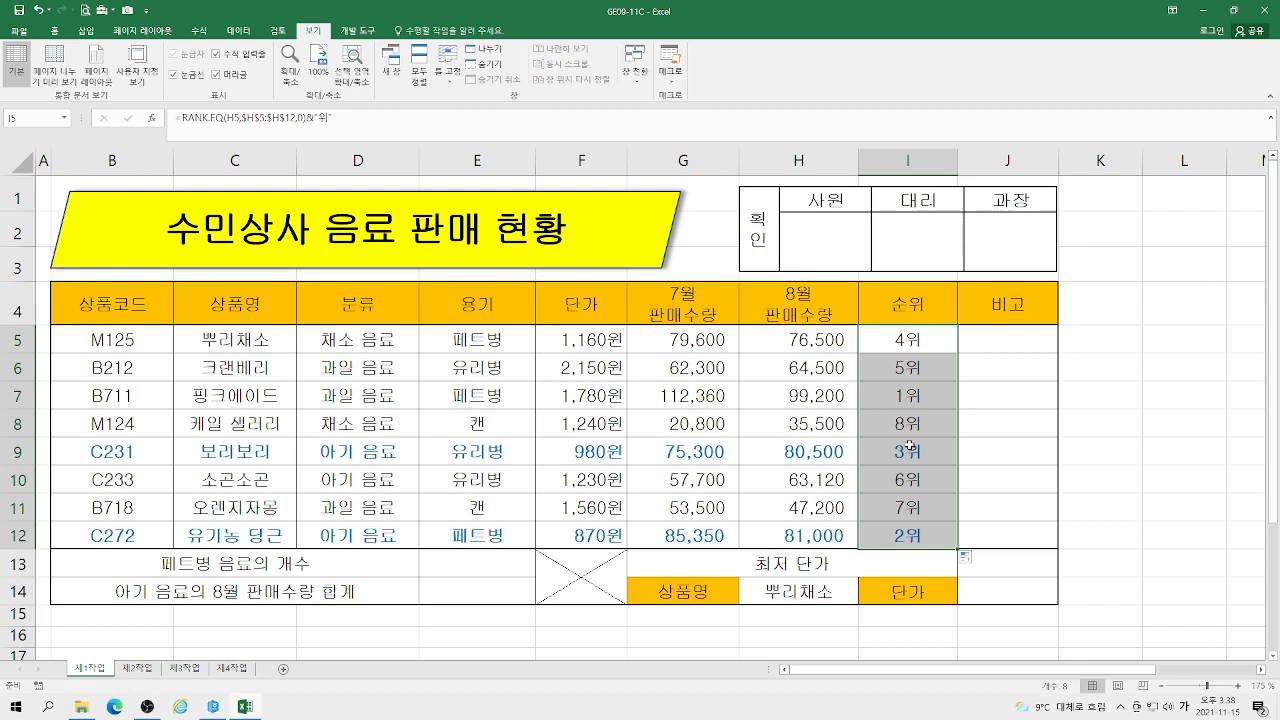
pyautogui.click(897, 424)
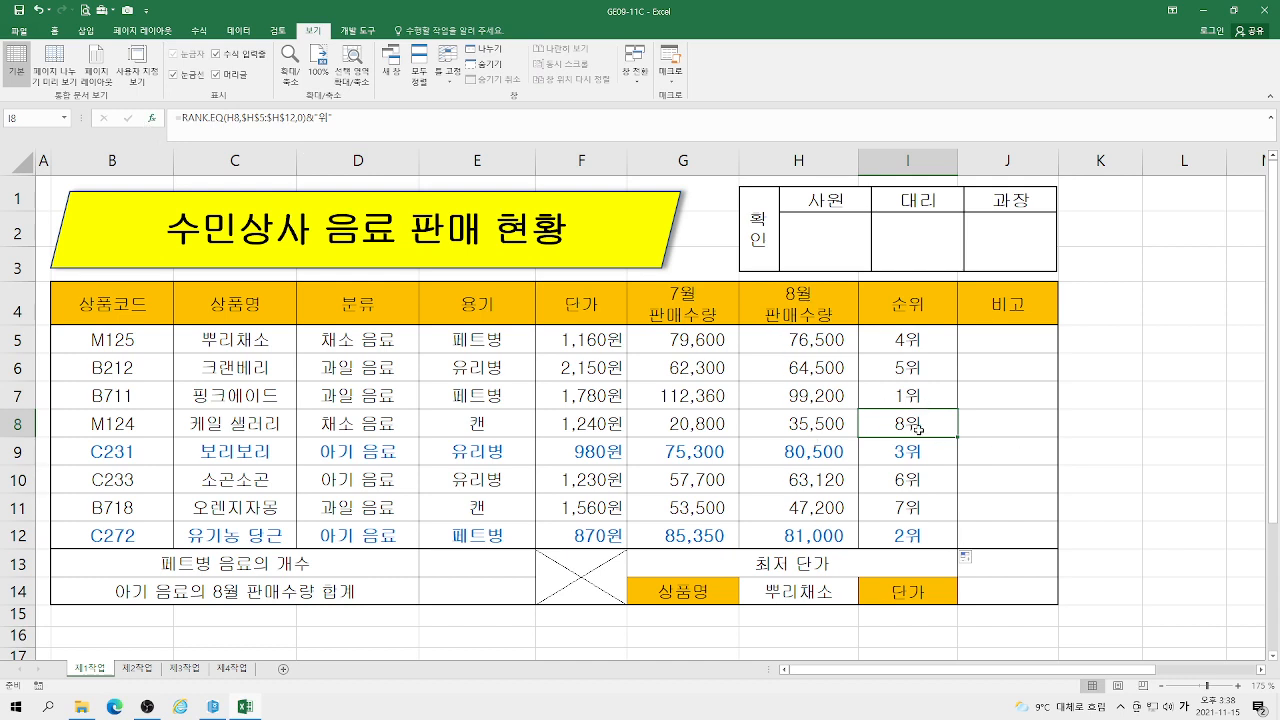
pyautogui.click(1107, 342)
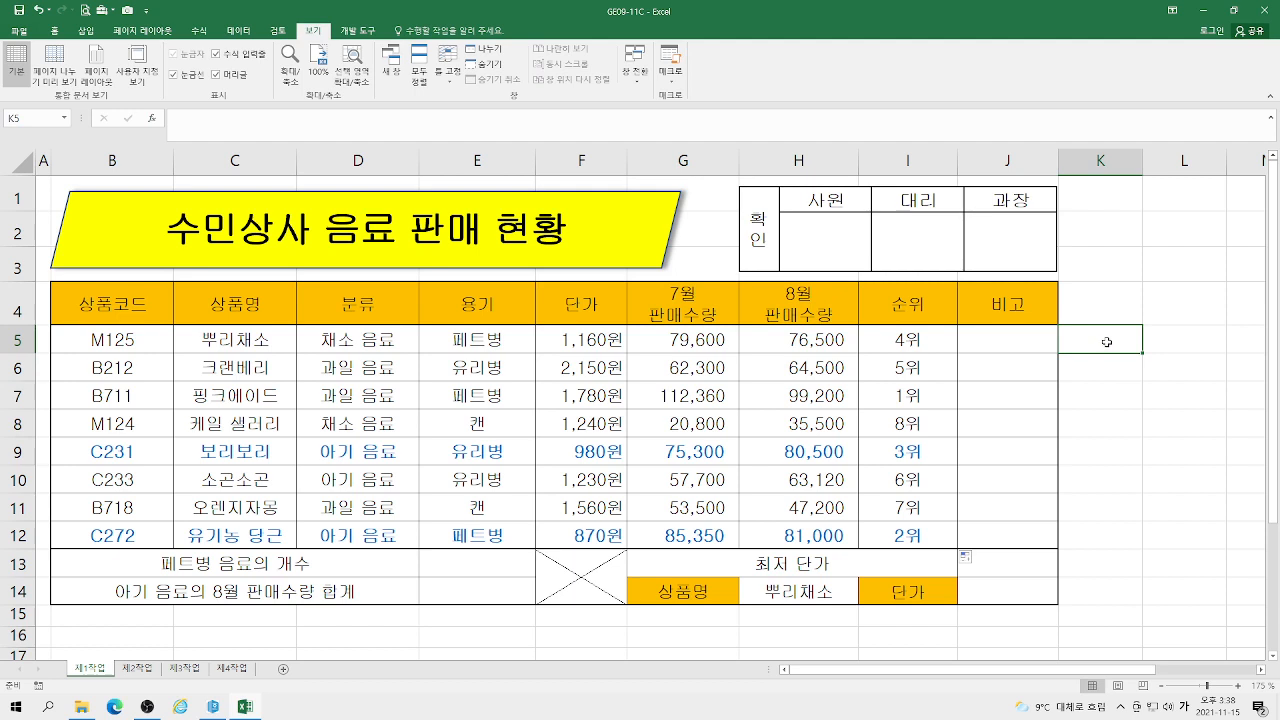
# Enter a test RANK.EQ formula in K5 ranking H5 against the relative range H5:H12, leaving Order empty
pyautogui.write('=ㄱㅁ')
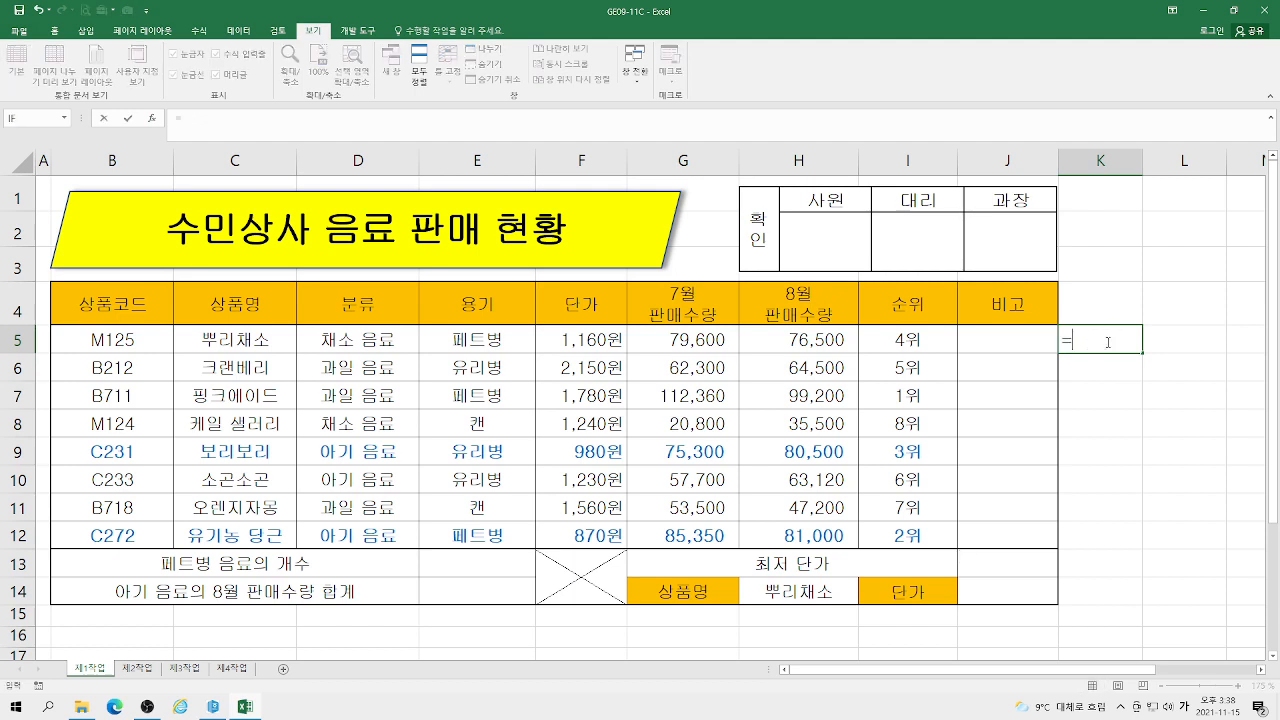
pyautogui.write('ra')
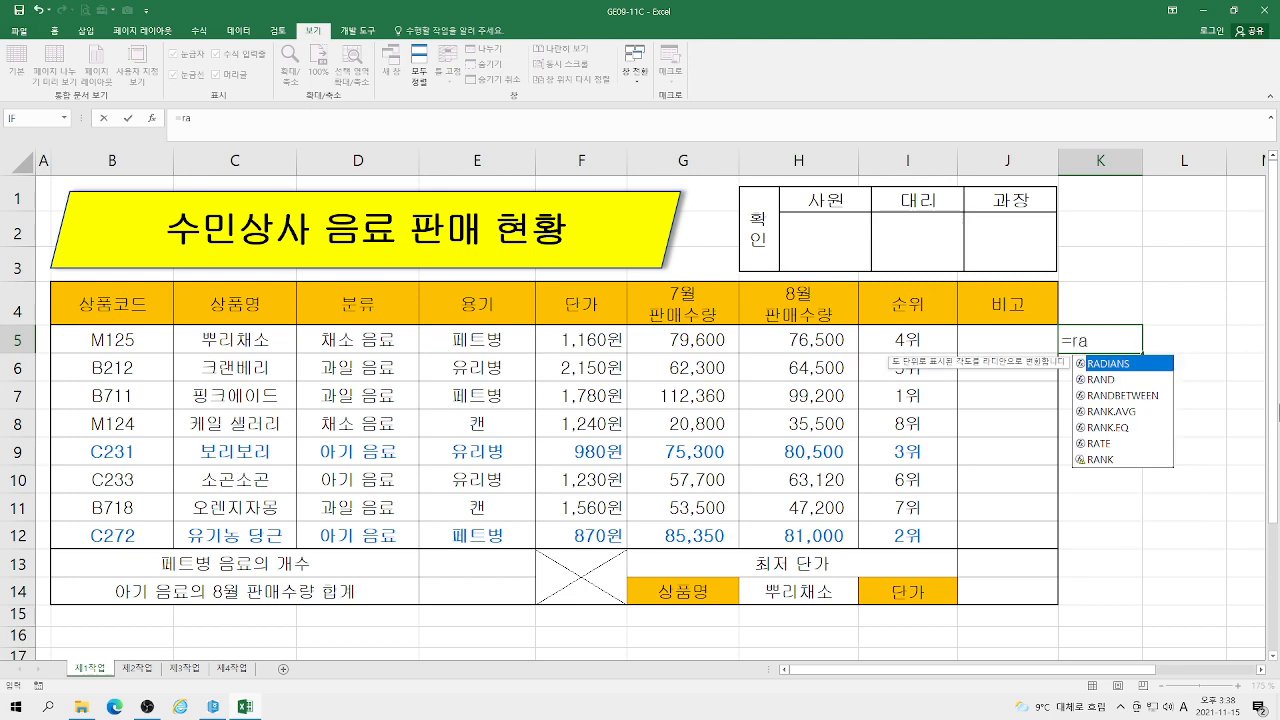
pyautogui.doubleClick(1113, 428)
pyautogui.click(153, 122)
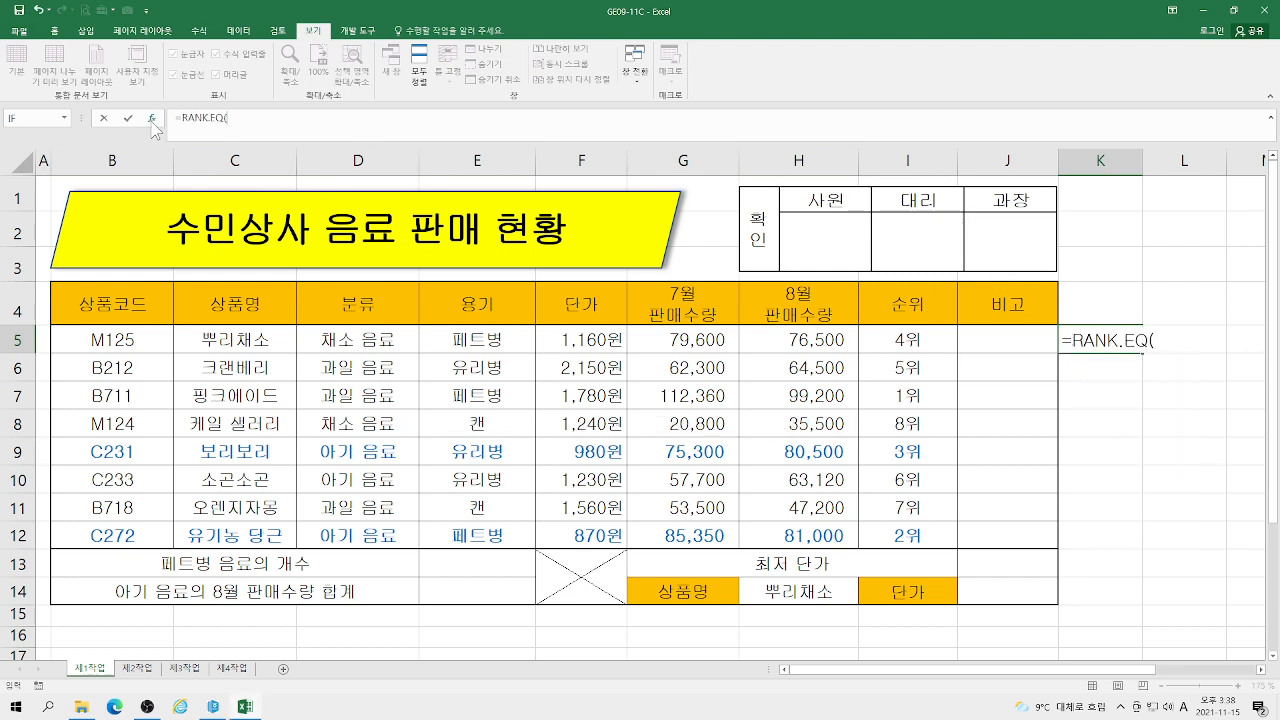
pyautogui.click(768, 341)
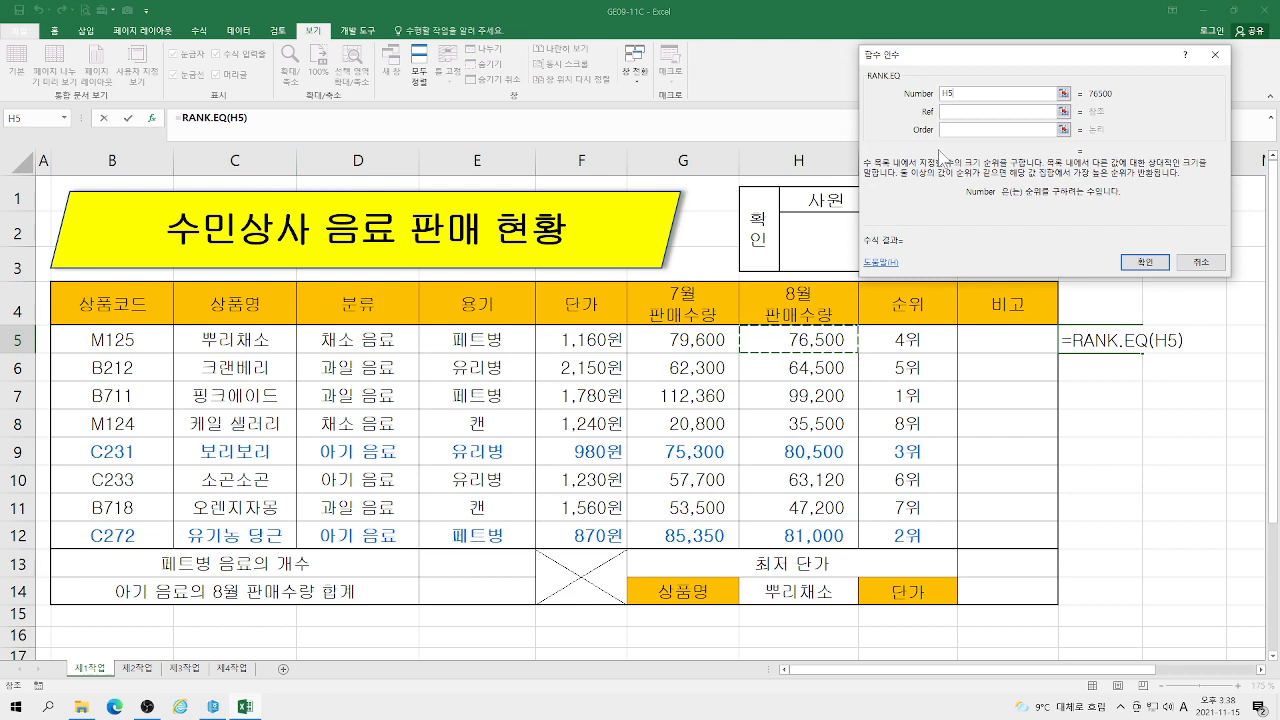
pyautogui.press('Tab')
pyautogui.moveTo(797, 341); pyautogui.dragTo(812, 535)
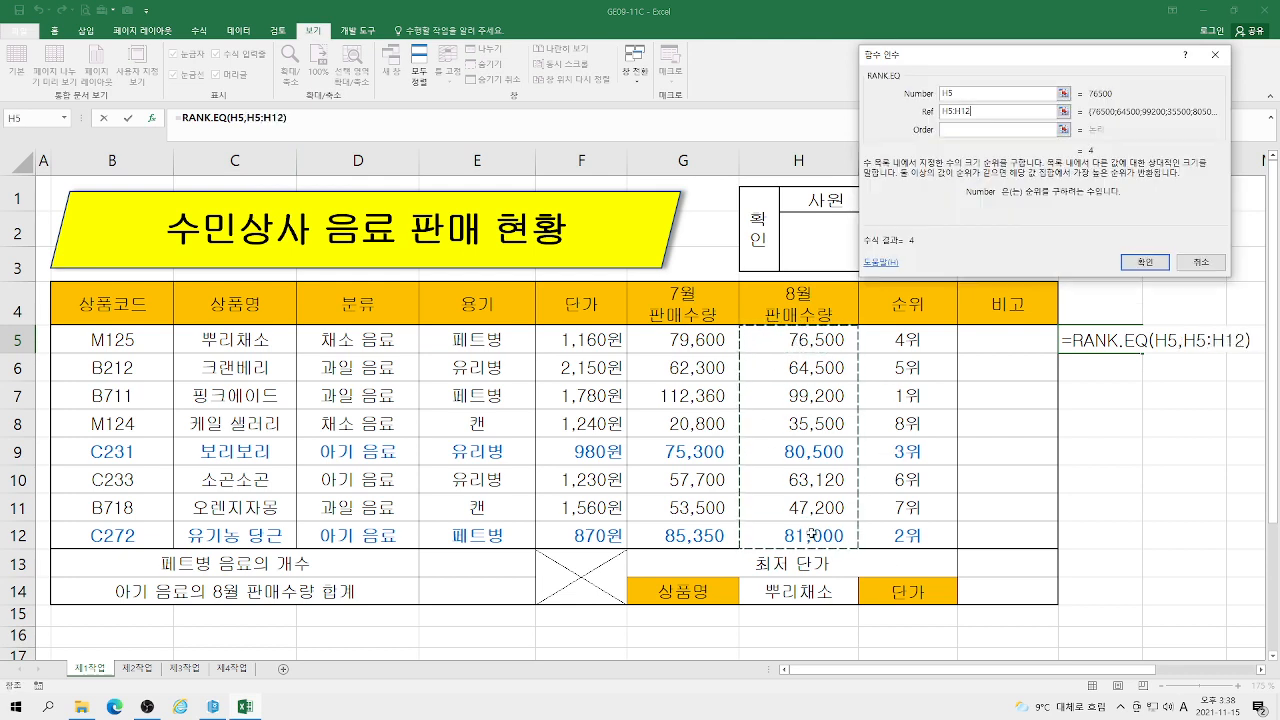
pyautogui.press('Tab')
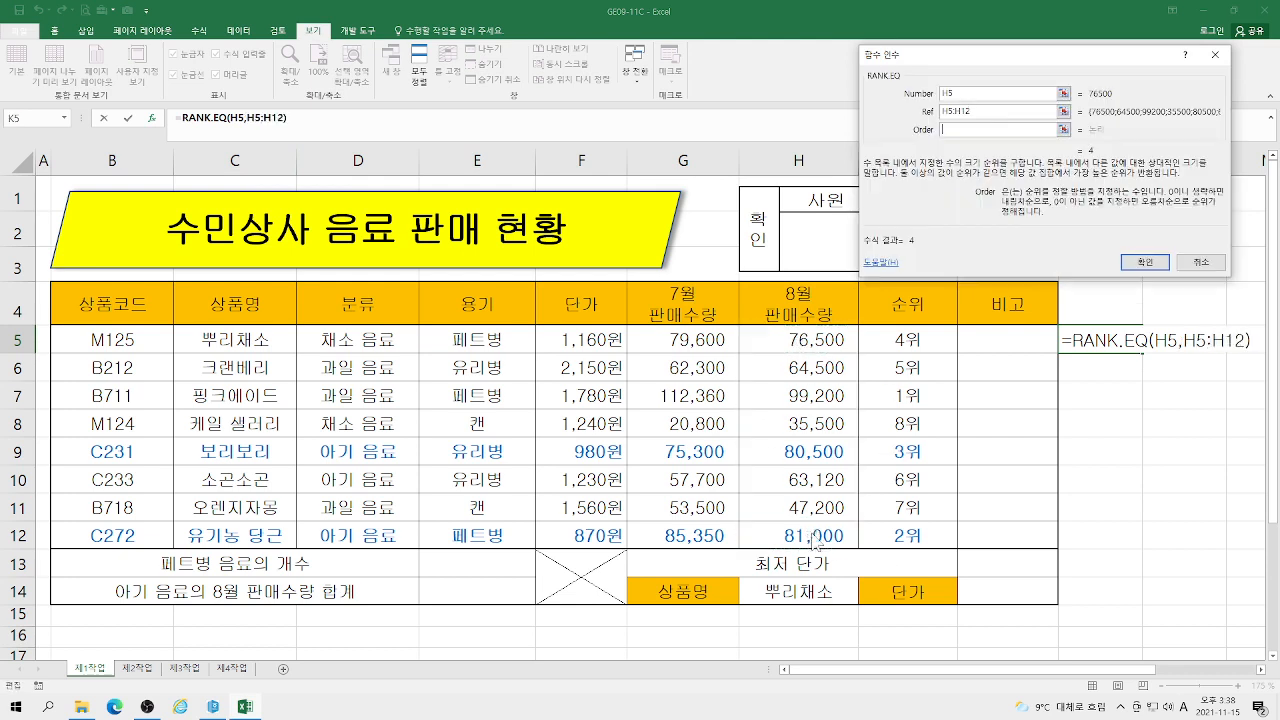
pyautogui.click(1146, 262)
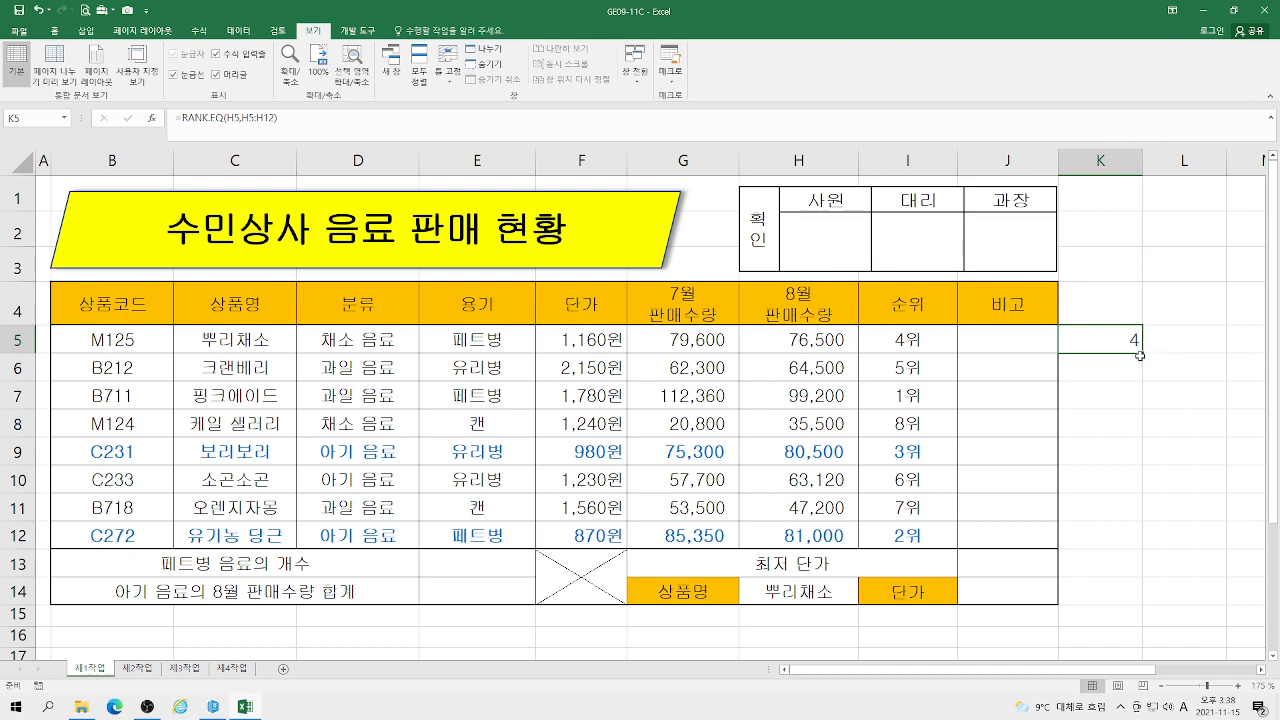
# Fill the test formula from K5 down to K12 and inspect the range references in the copied cells
pyautogui.moveTo(1141, 355); pyautogui.dragTo(1148, 550)
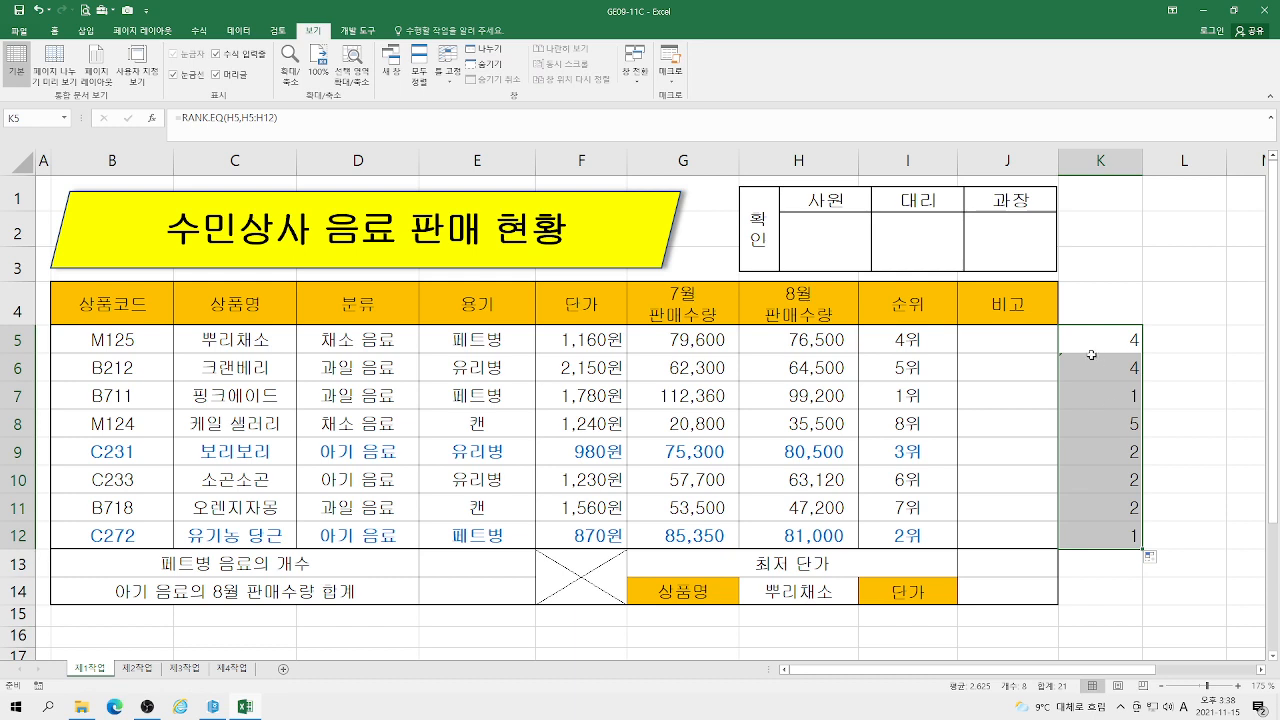
pyautogui.click(1131, 336)
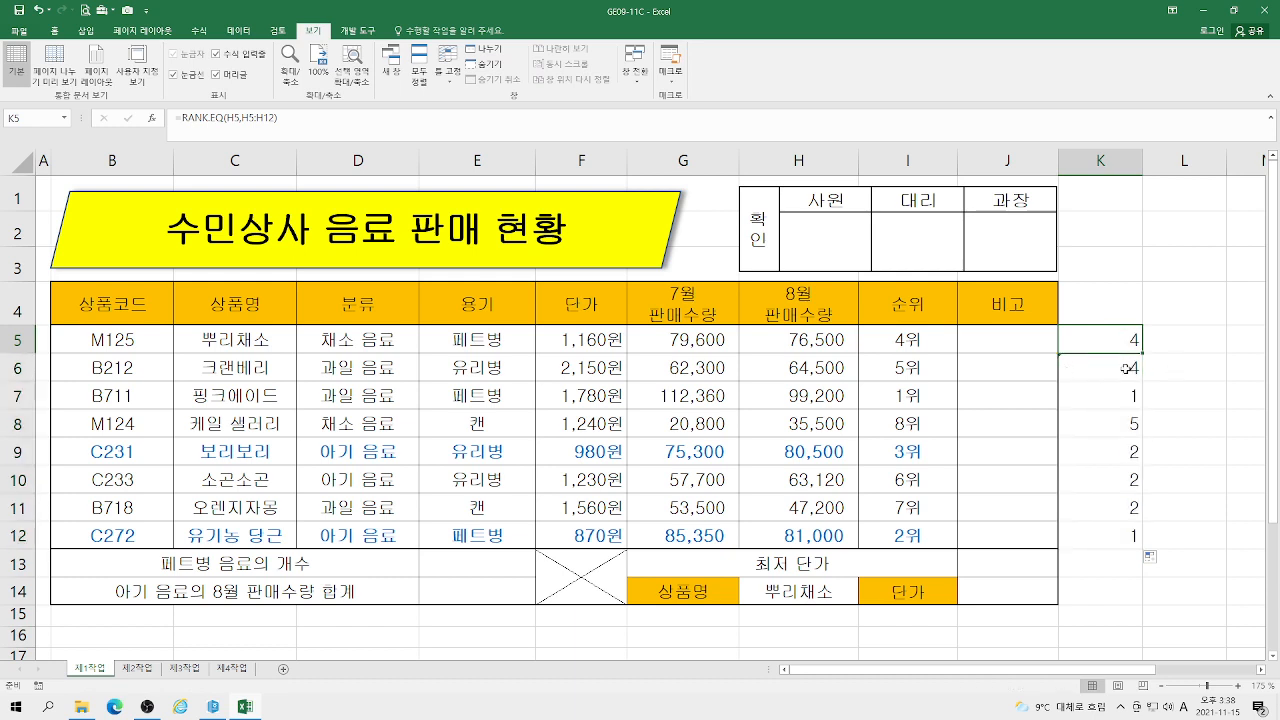
pyautogui.click(1101, 369)
pyautogui.click(1109, 343)
pyautogui.click(1059, 358)
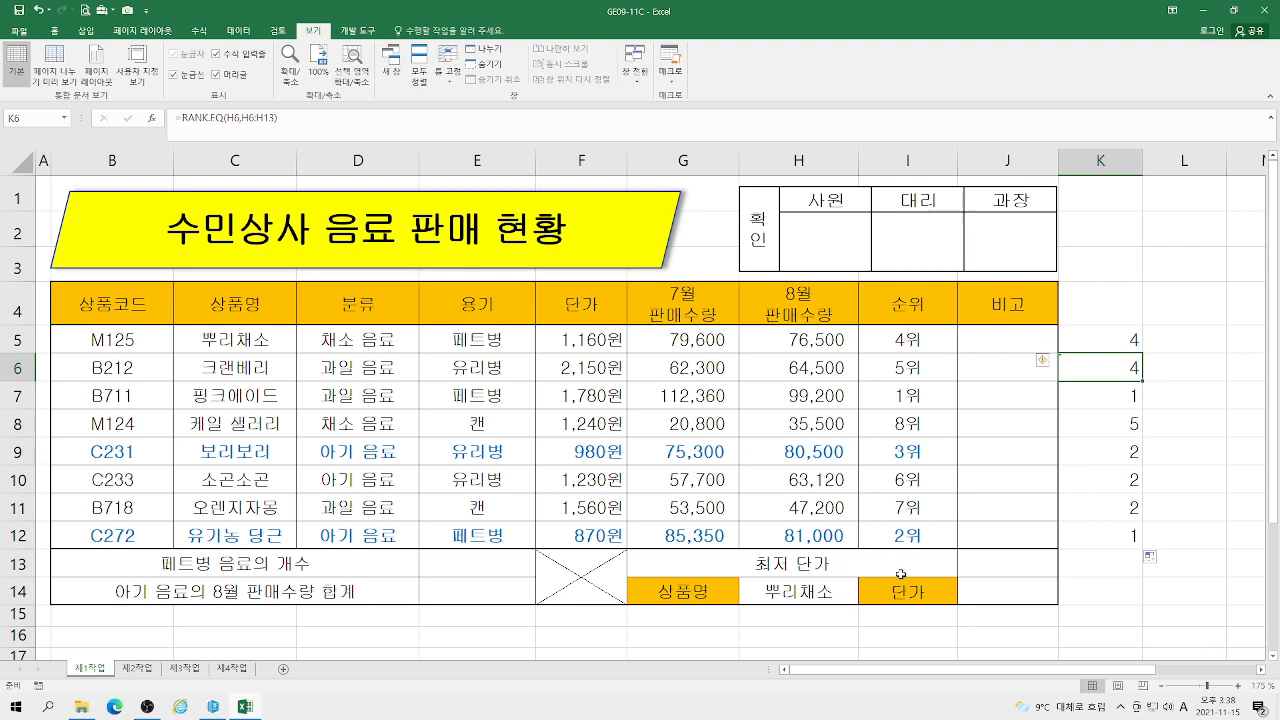
pyautogui.click(1105, 427)
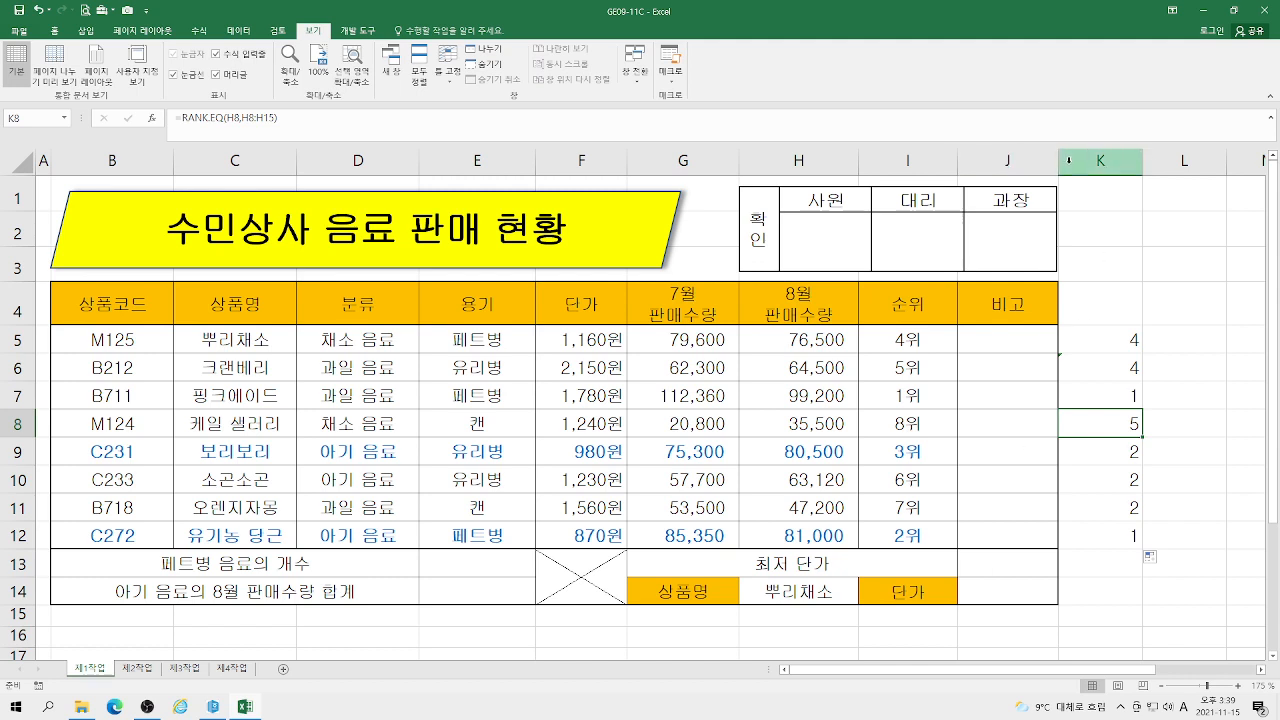
# Delete column K with the test rank formulas
pyautogui.click(1100, 160)
pyautogui.rightClick(1108, 160)
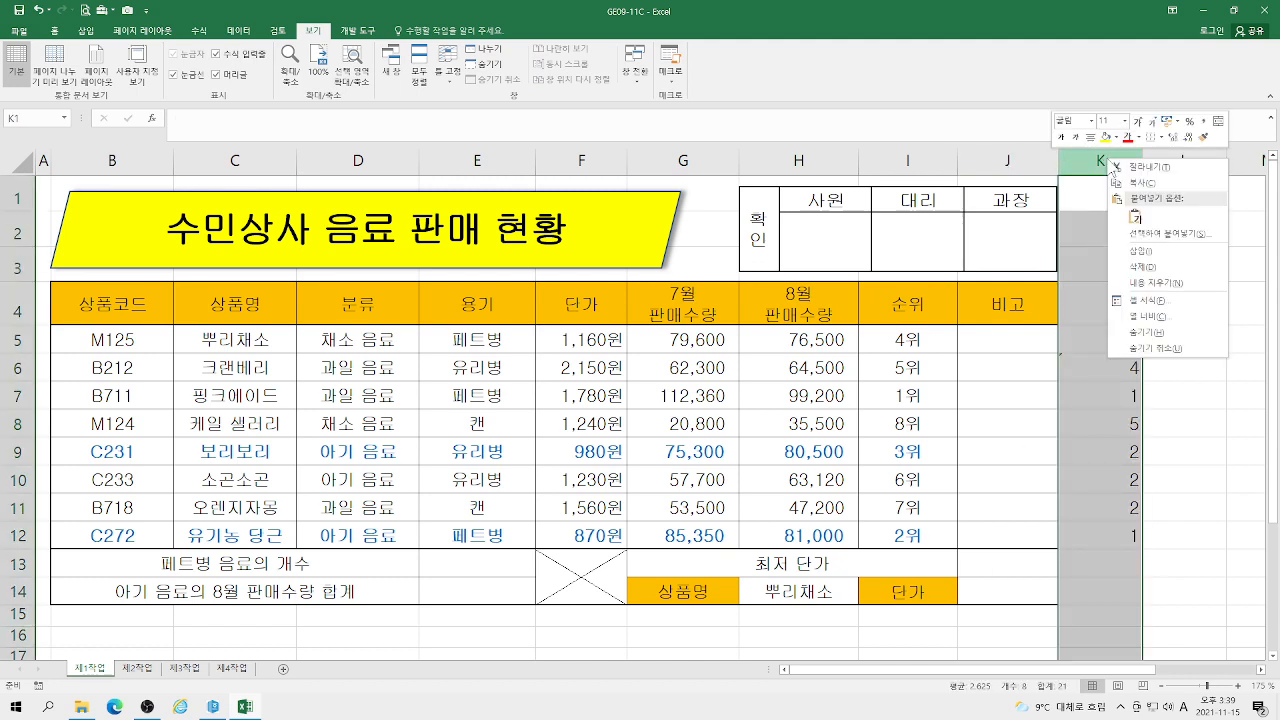
pyautogui.click(1150, 267)
# Review the RANK.EQ arguments of the rank formula in I5, including its absolute reference range and Order value
pyautogui.click(910, 348)
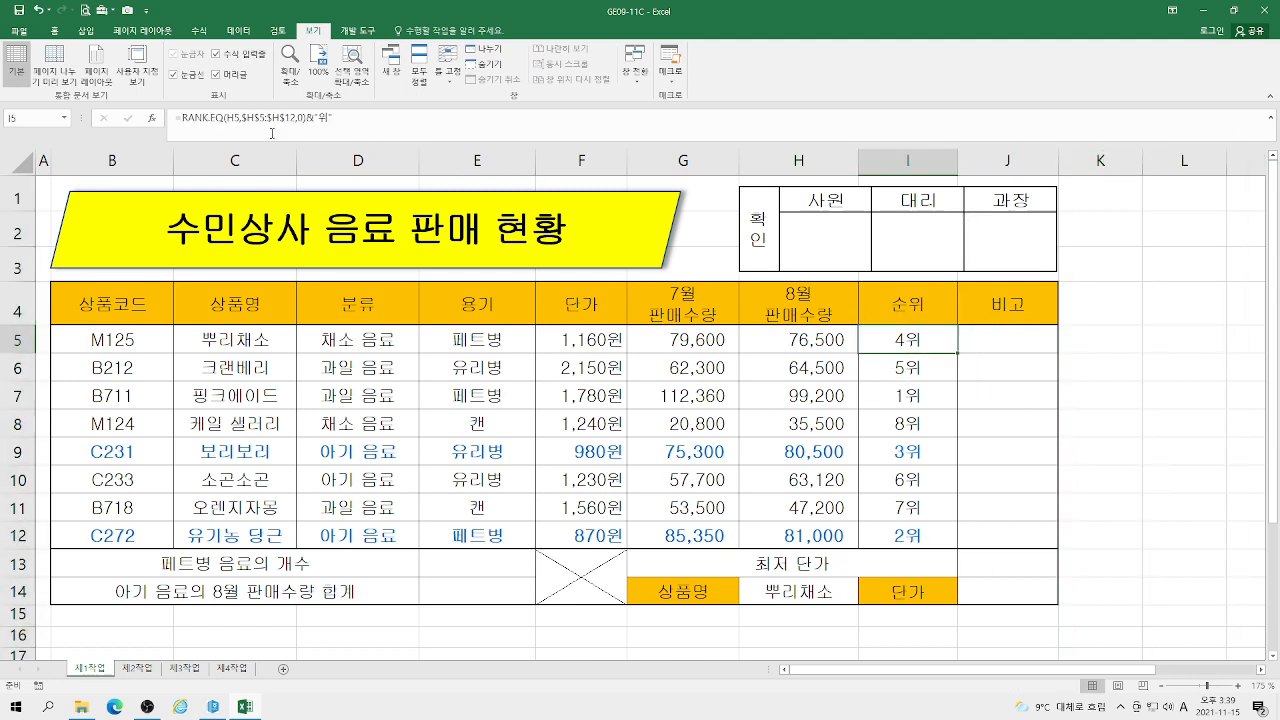
pyautogui.click(151, 118)
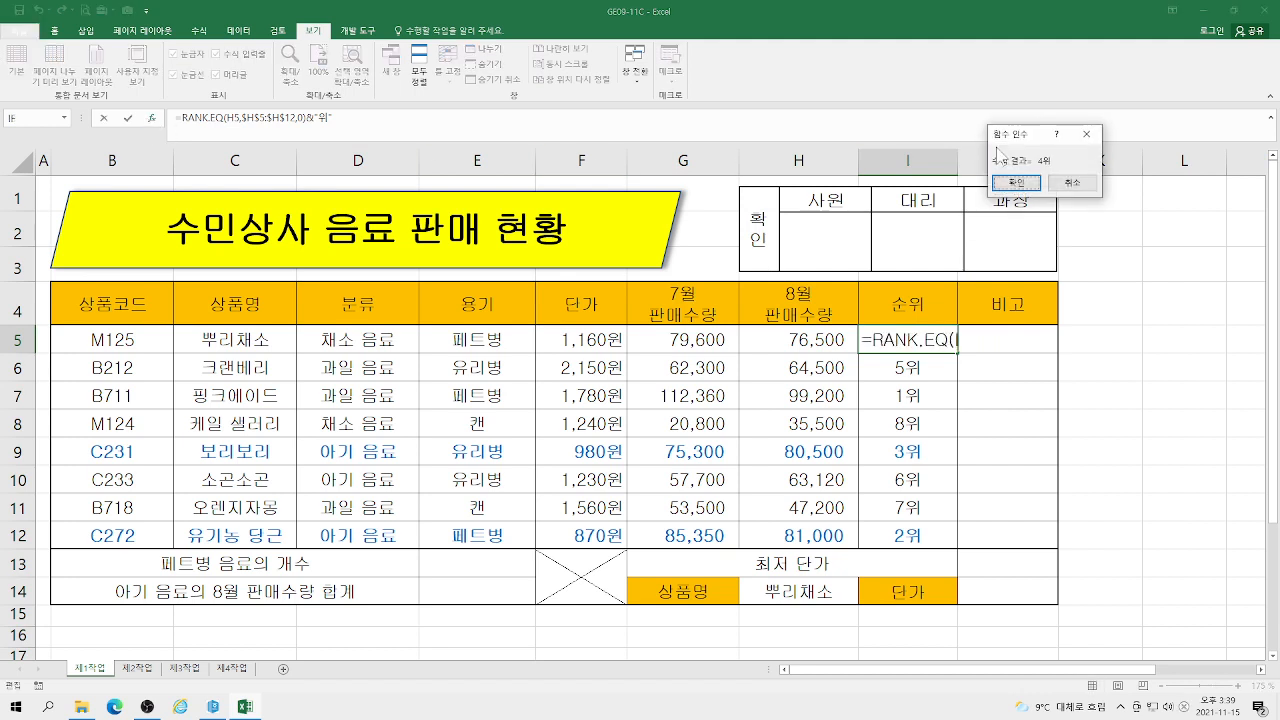
pyautogui.click(1076, 185)
pyautogui.click(170, 118)
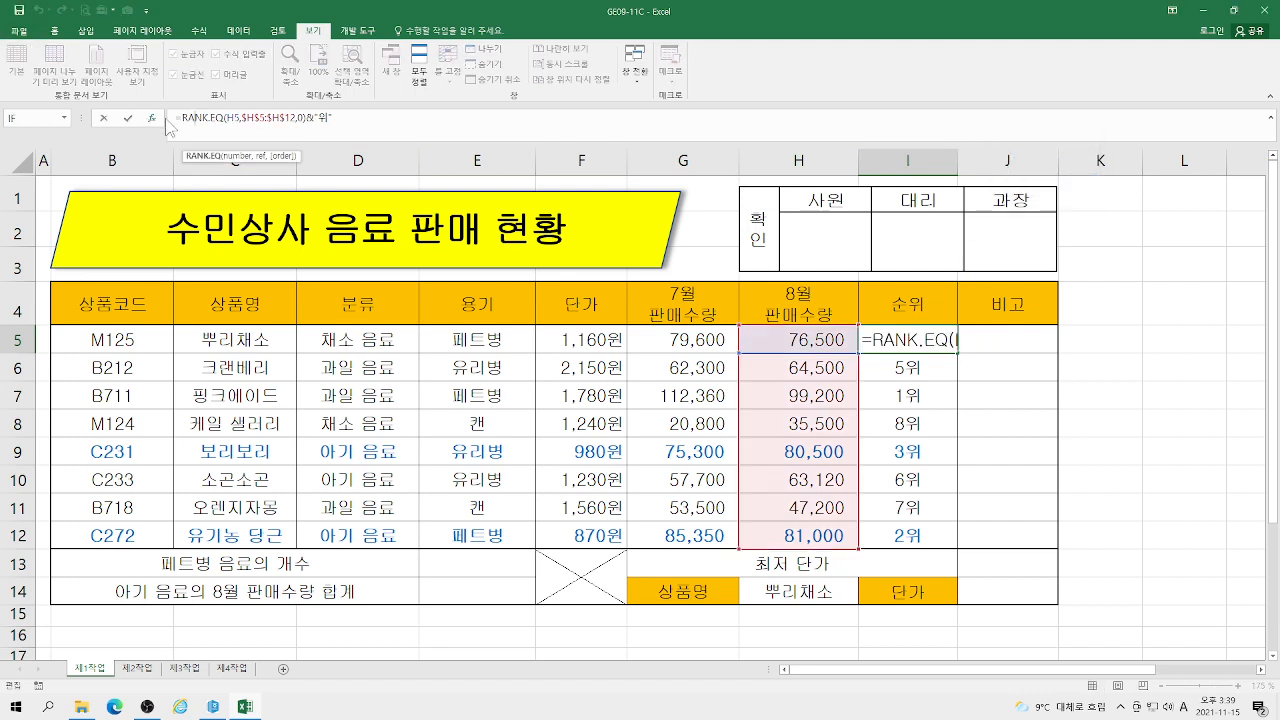
pyautogui.click(152, 119)
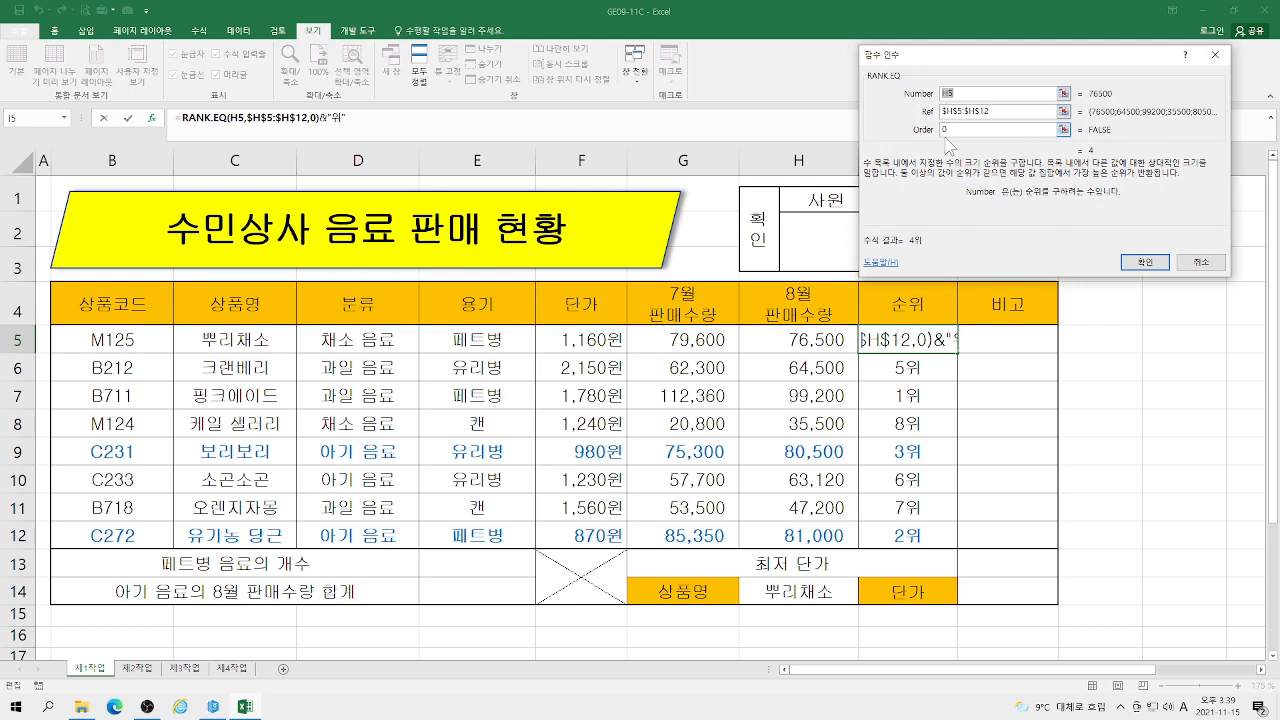
pyautogui.click(1142, 263)
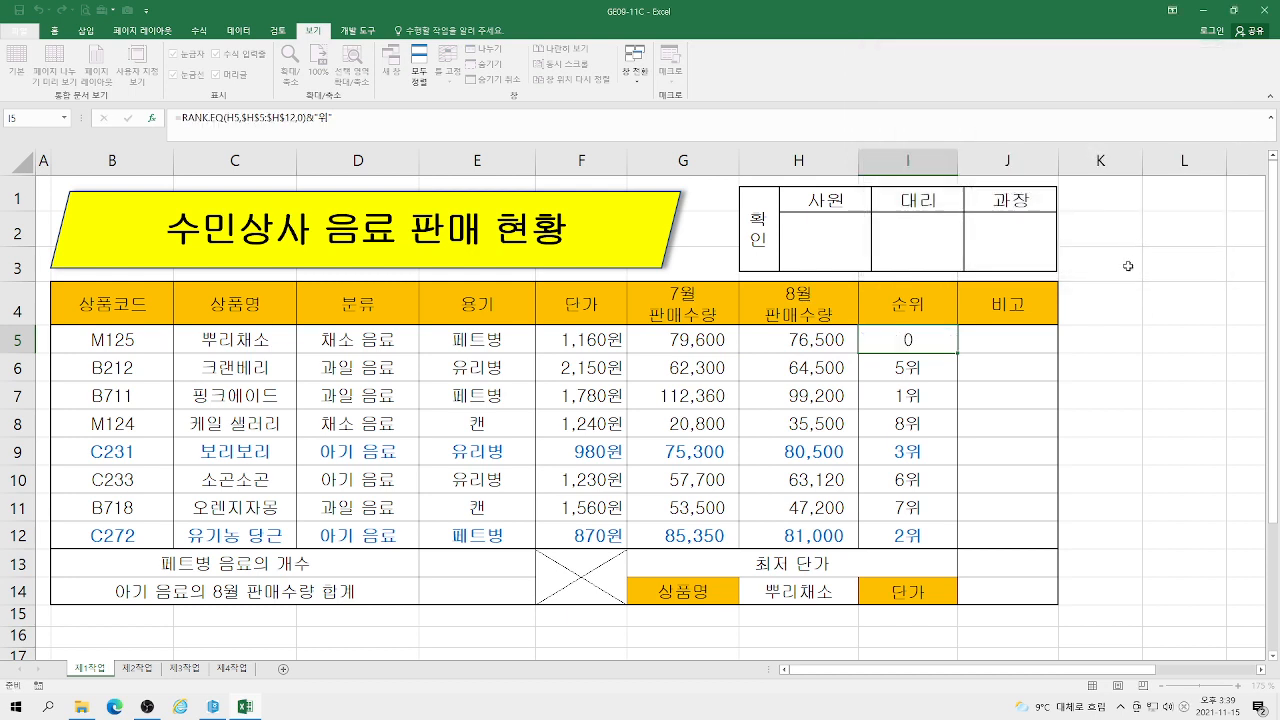
# Start an IF formula in J5 with a nested AND function as its logical test and open AND's arguments
pyautogui.click(1012, 340)
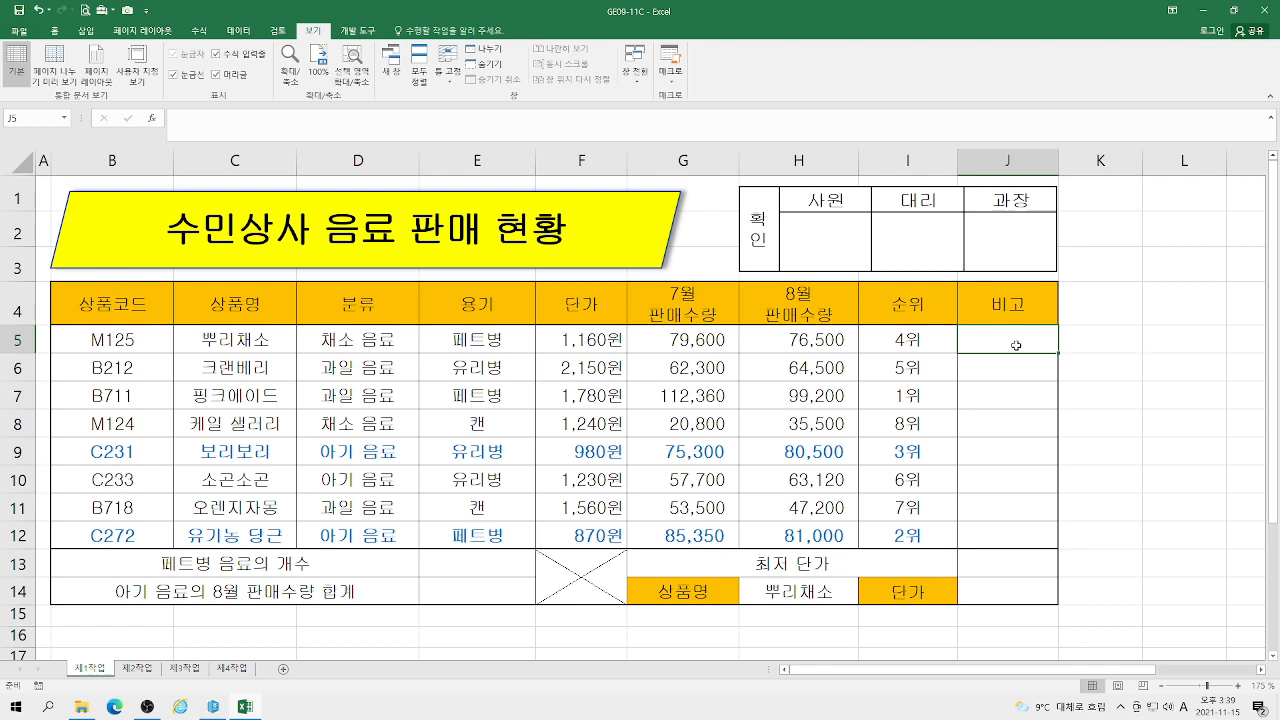
pyautogui.write('=if')
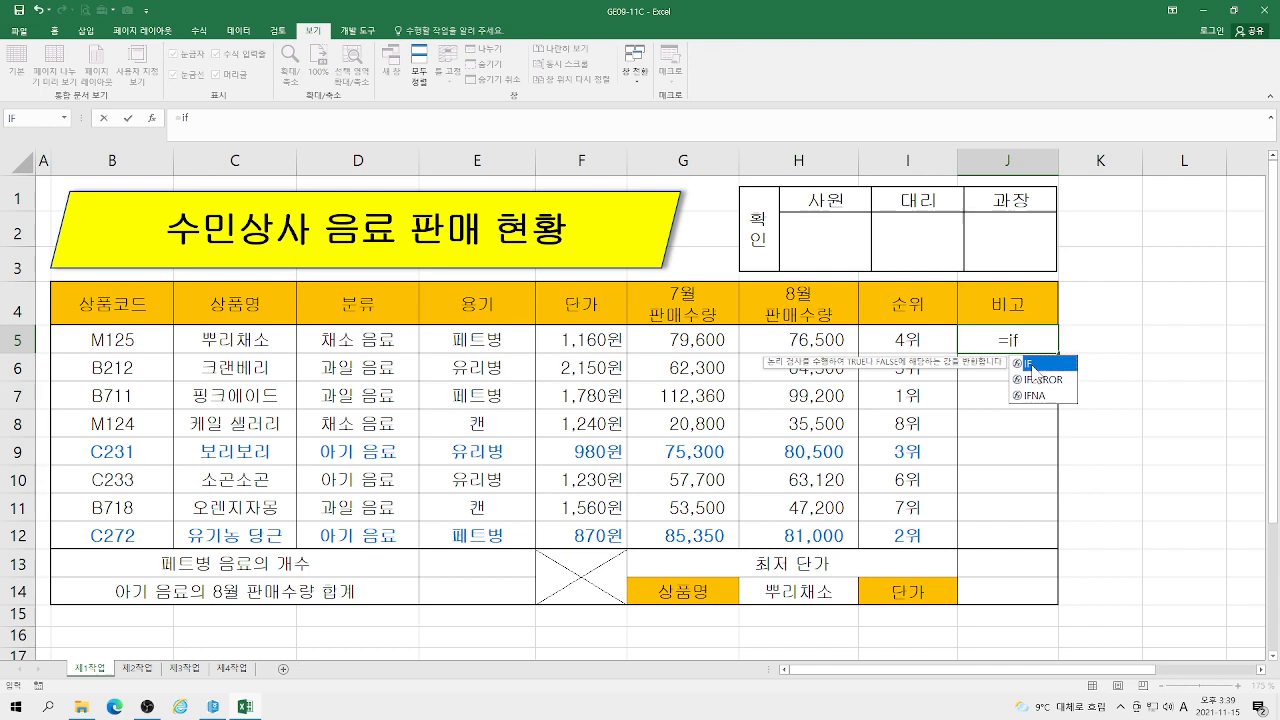
pyautogui.doubleClick(1027, 366)
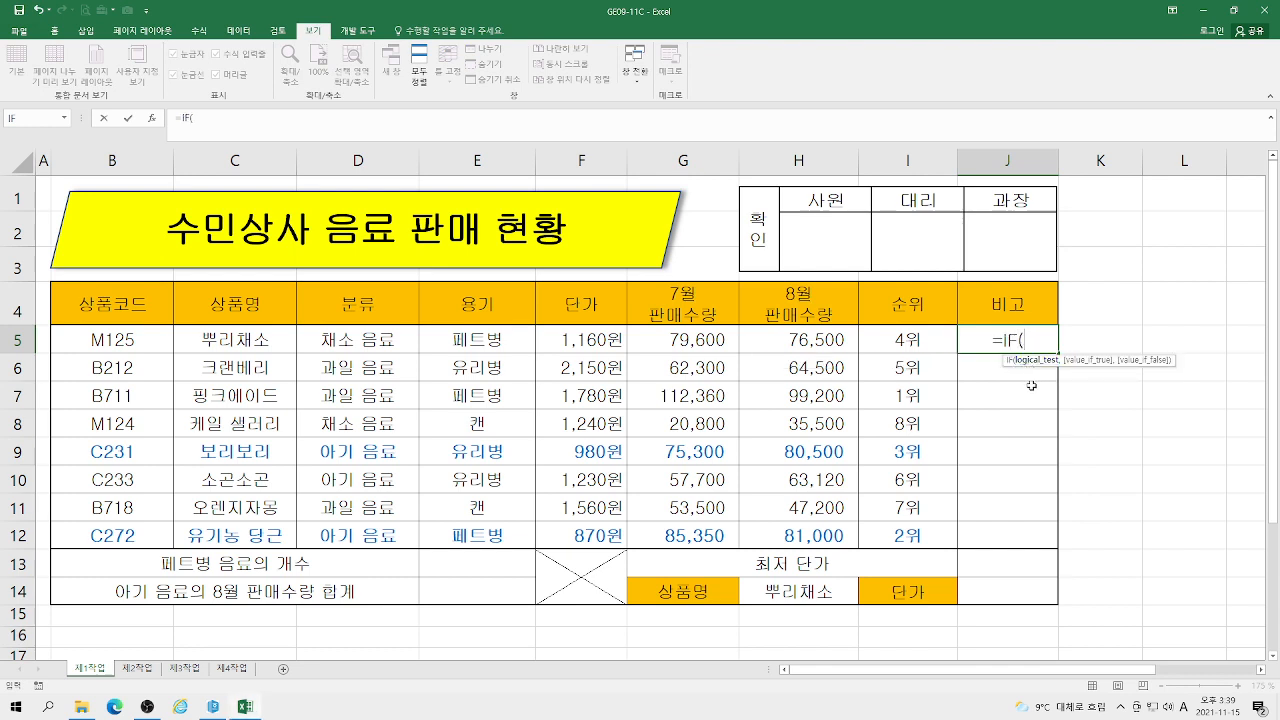
pyautogui.write('and')
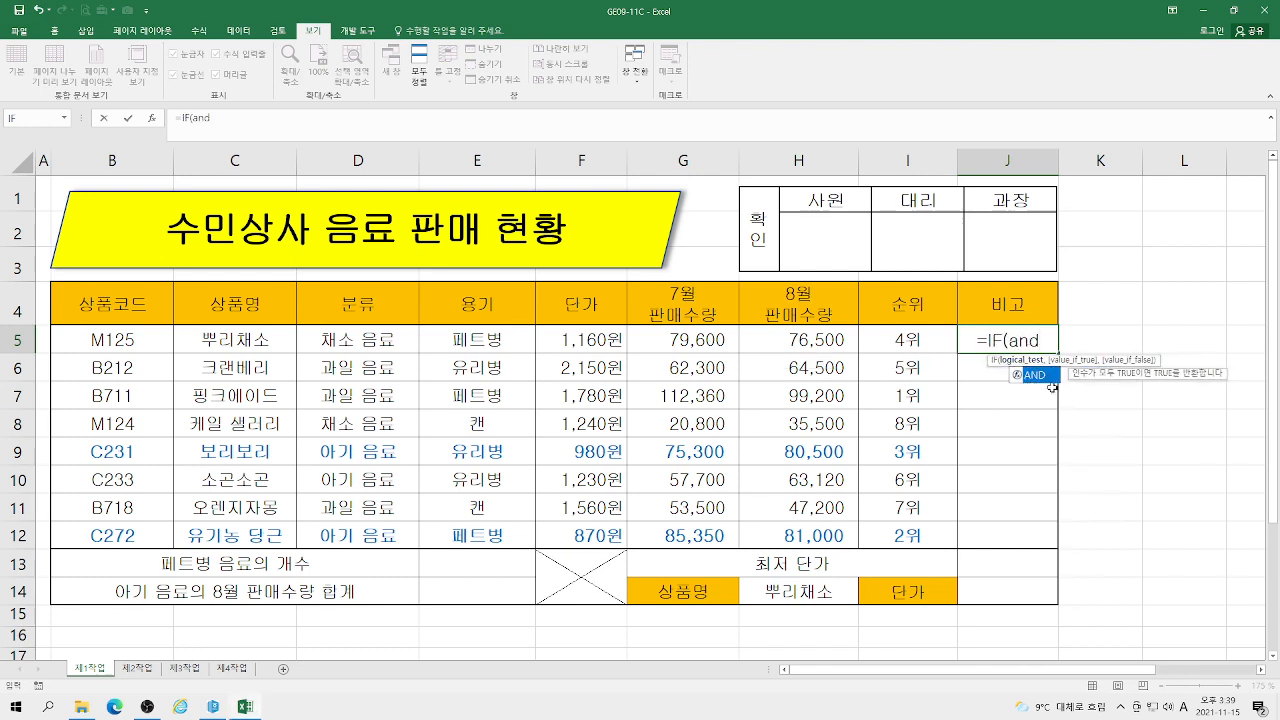
pyautogui.doubleClick(1038, 376)
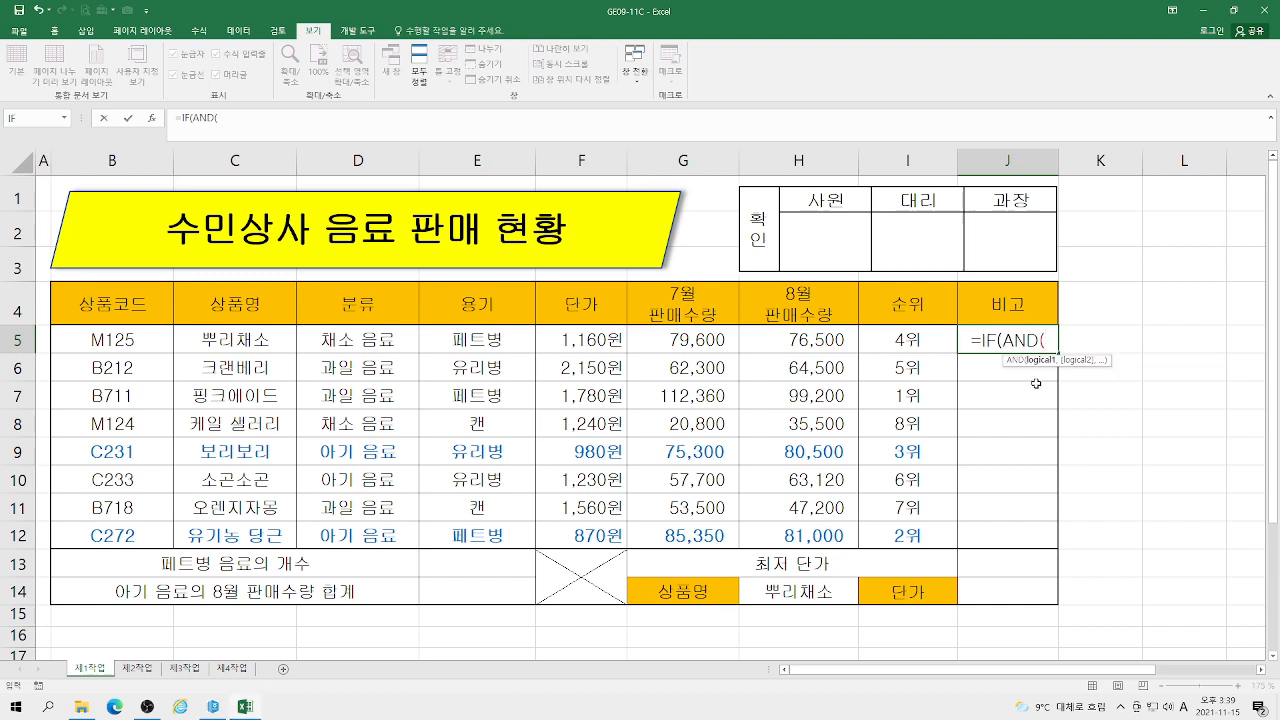
pyautogui.click(152, 119)
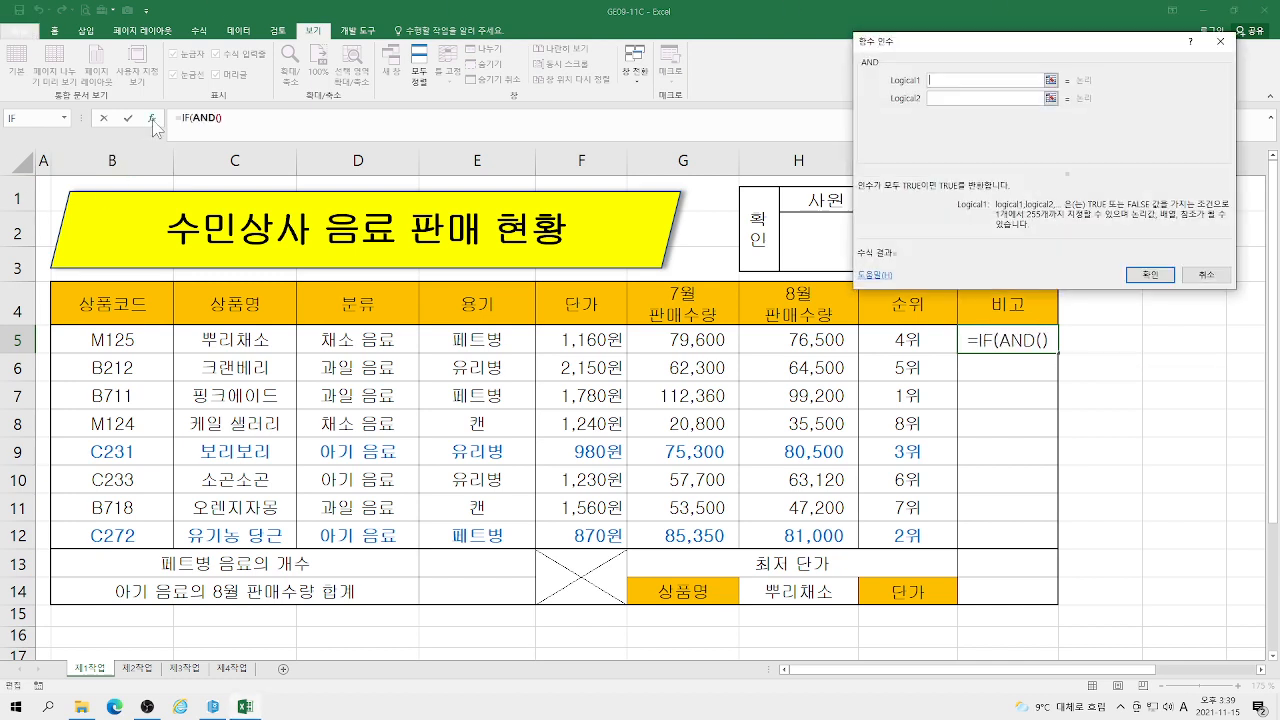
# Set the AND conditions to G5>=80000 and H5>=80000
pyautogui.click(676, 340)
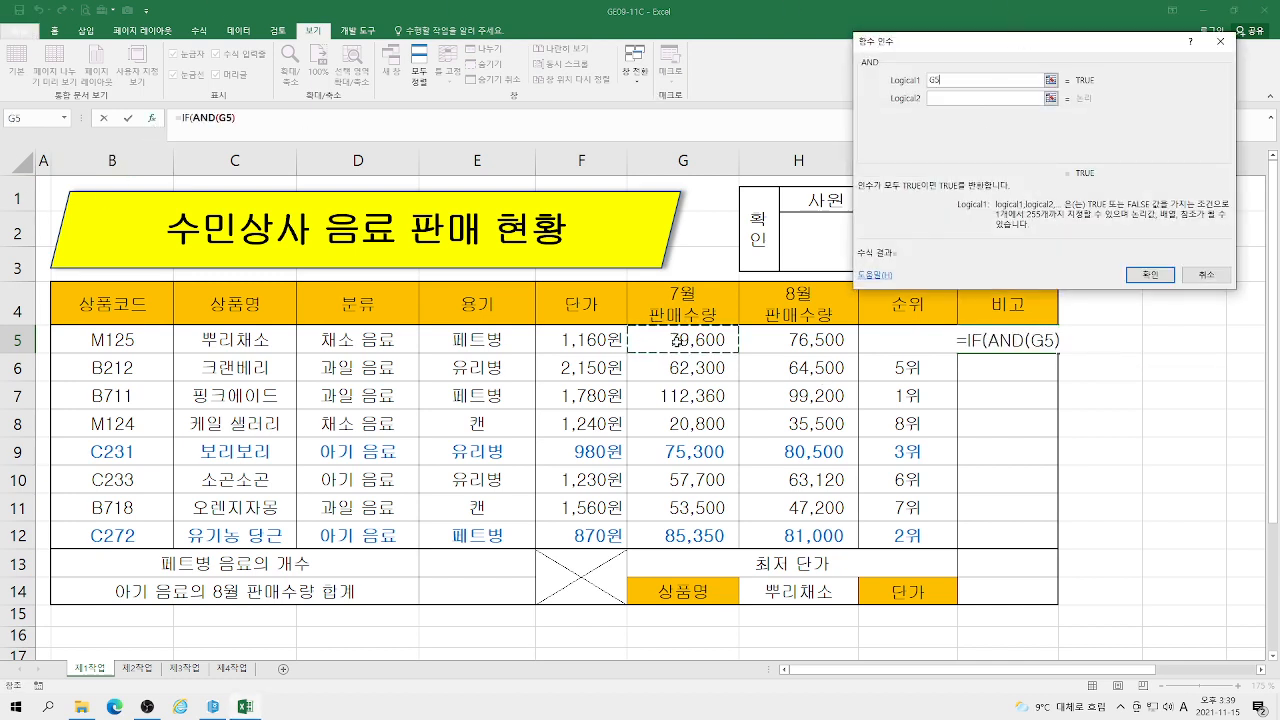
pyautogui.write('>=80')
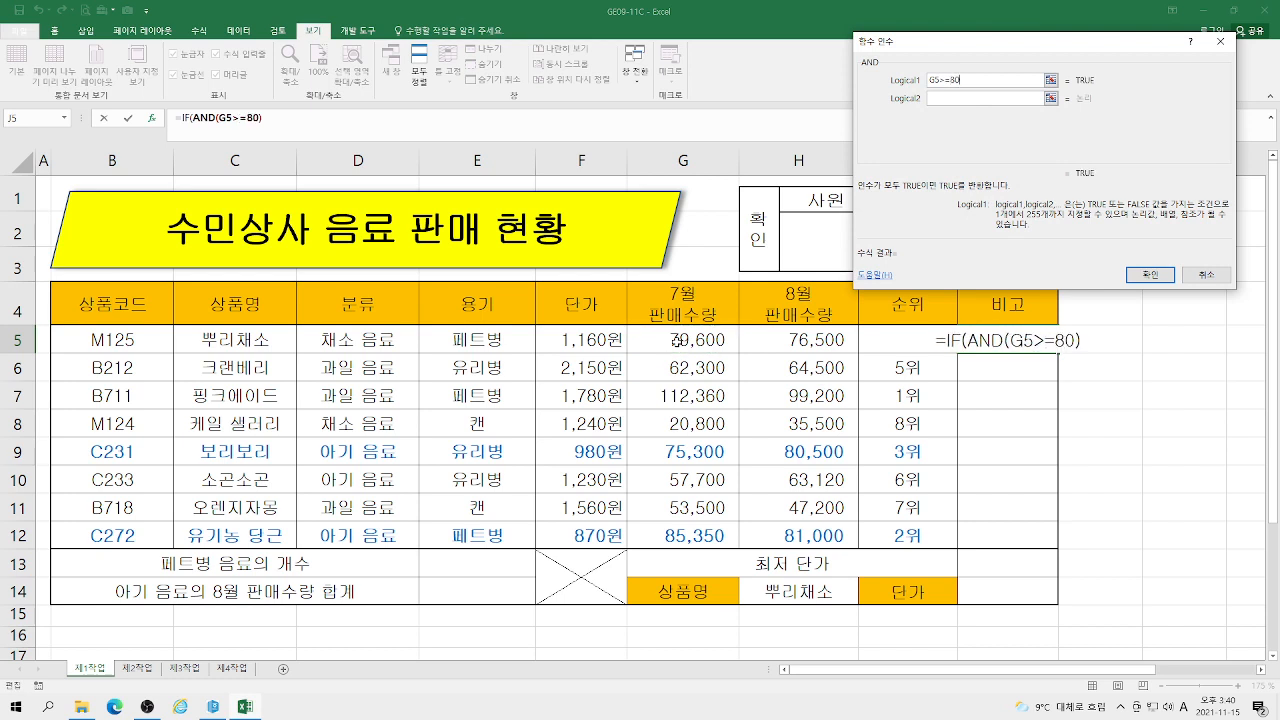
pyautogui.write('000')
pyautogui.press('Tab')
pyautogui.click(796, 339)
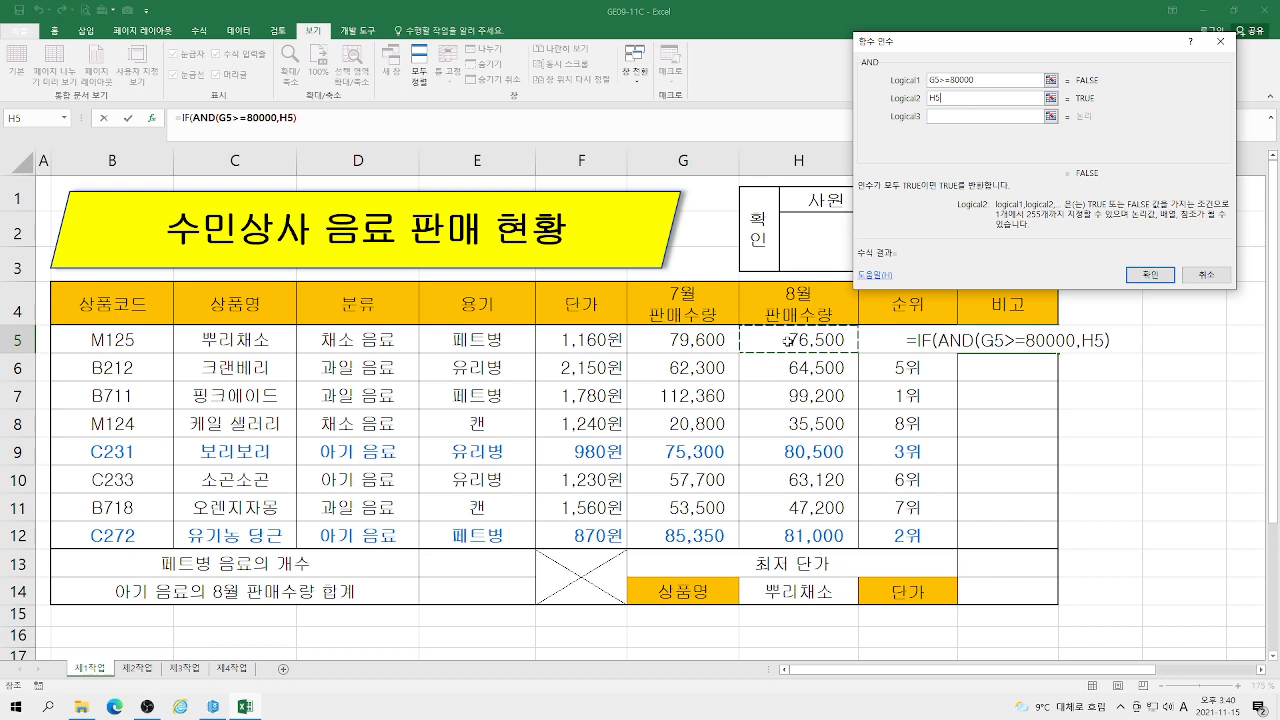
pyautogui.write('>=80000')
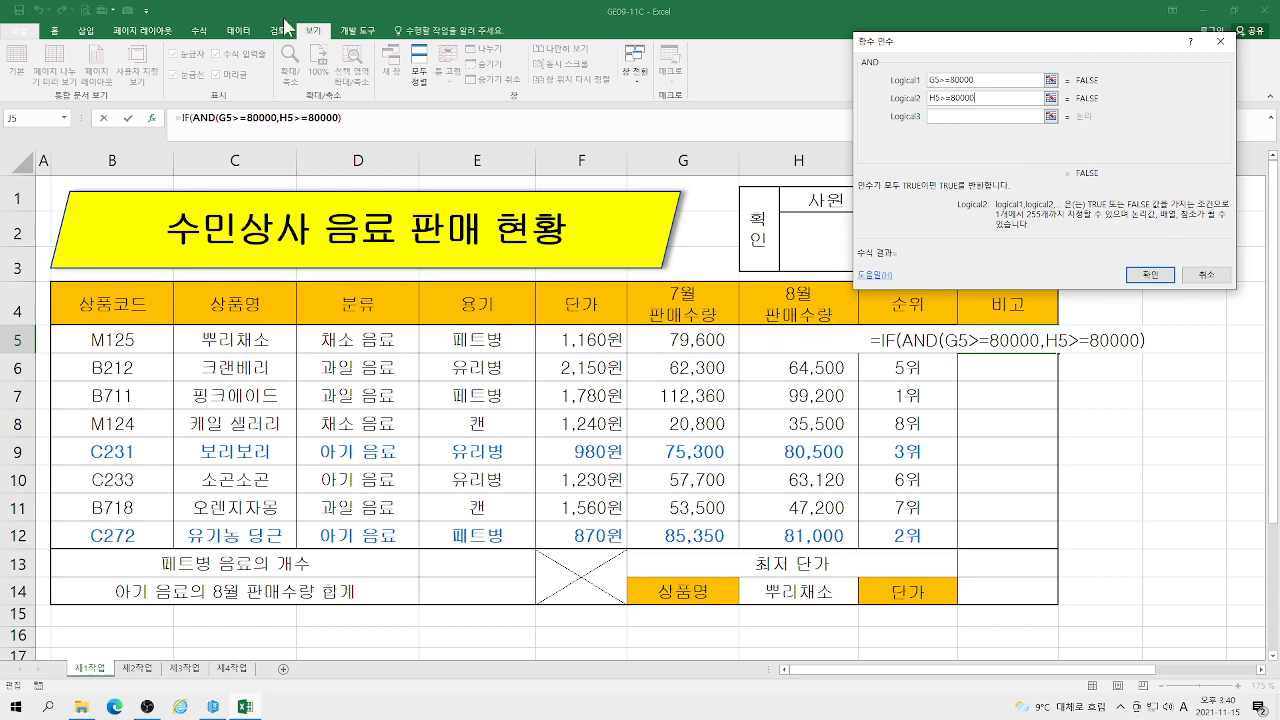
# Set the IF function's true value to "판매우수" and its false value to an empty string "", and accept the formula
pyautogui.click(186, 117)
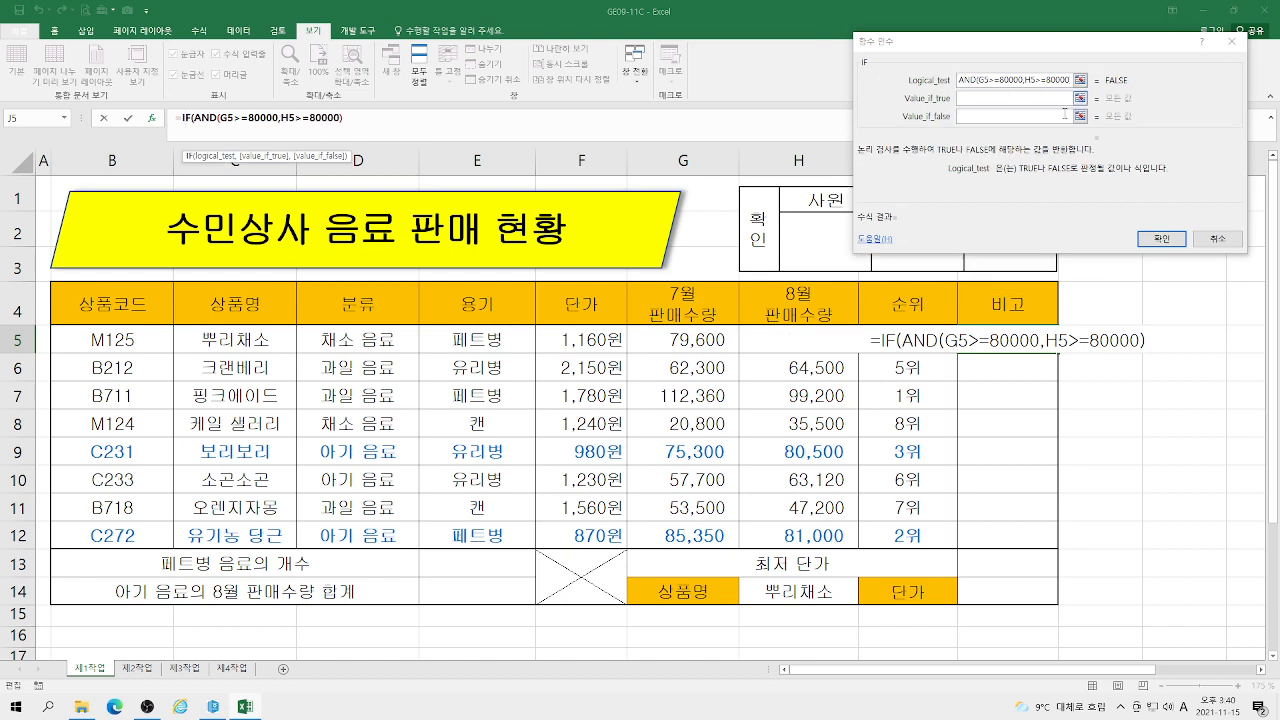
pyautogui.click(1018, 100)
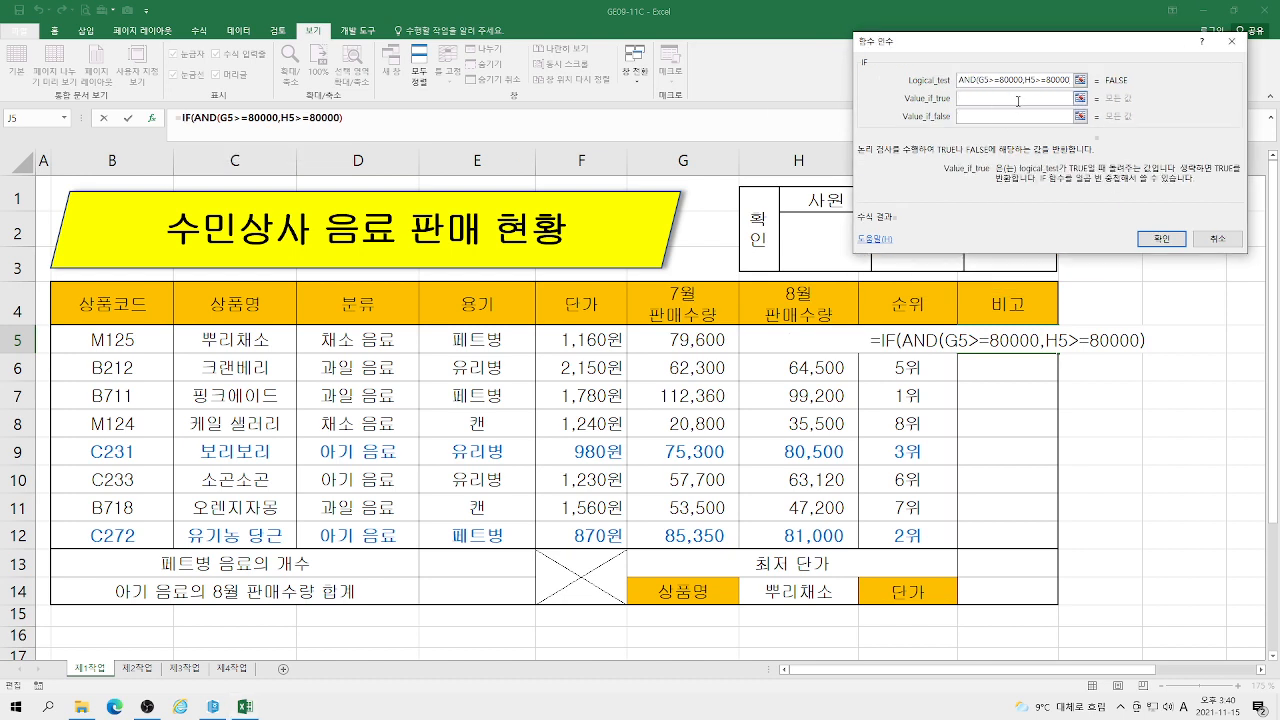
pyautogui.write('vks')
pyautogui.press('BackSpace')
pyautogui.press('BackSpace')
pyautogui.press('BackSpace')
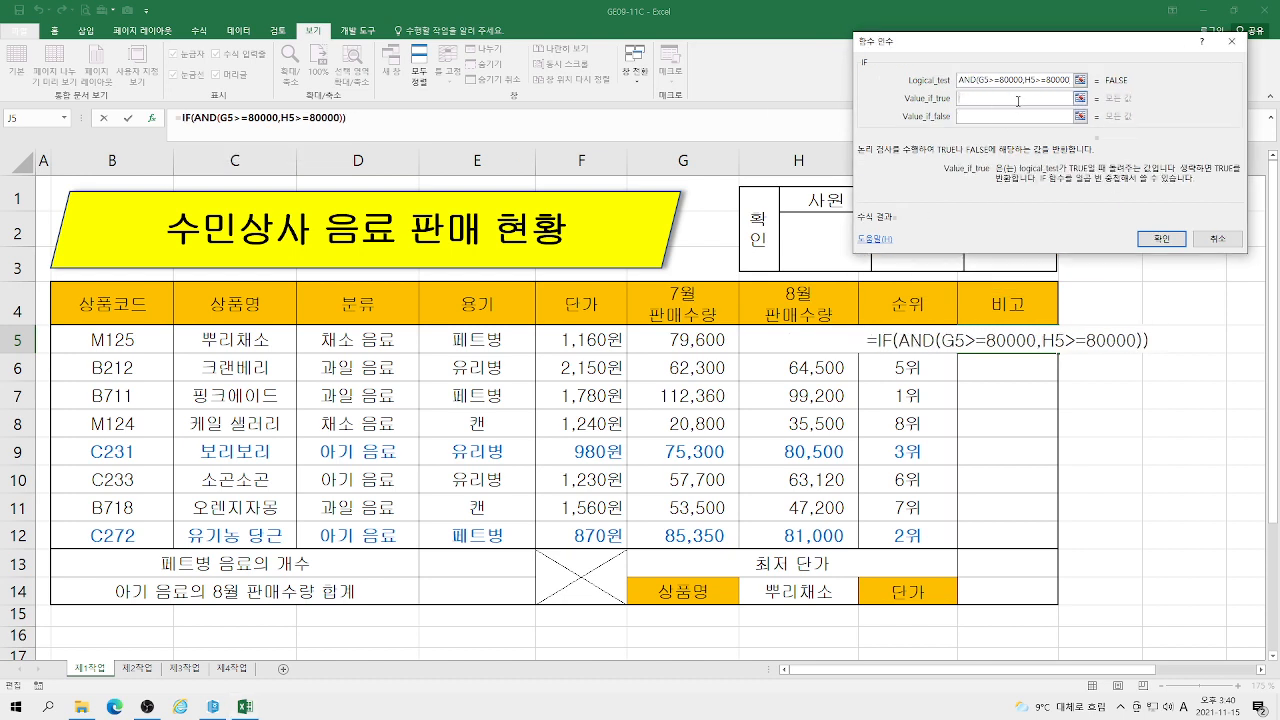
pyautogui.write('판매웃')
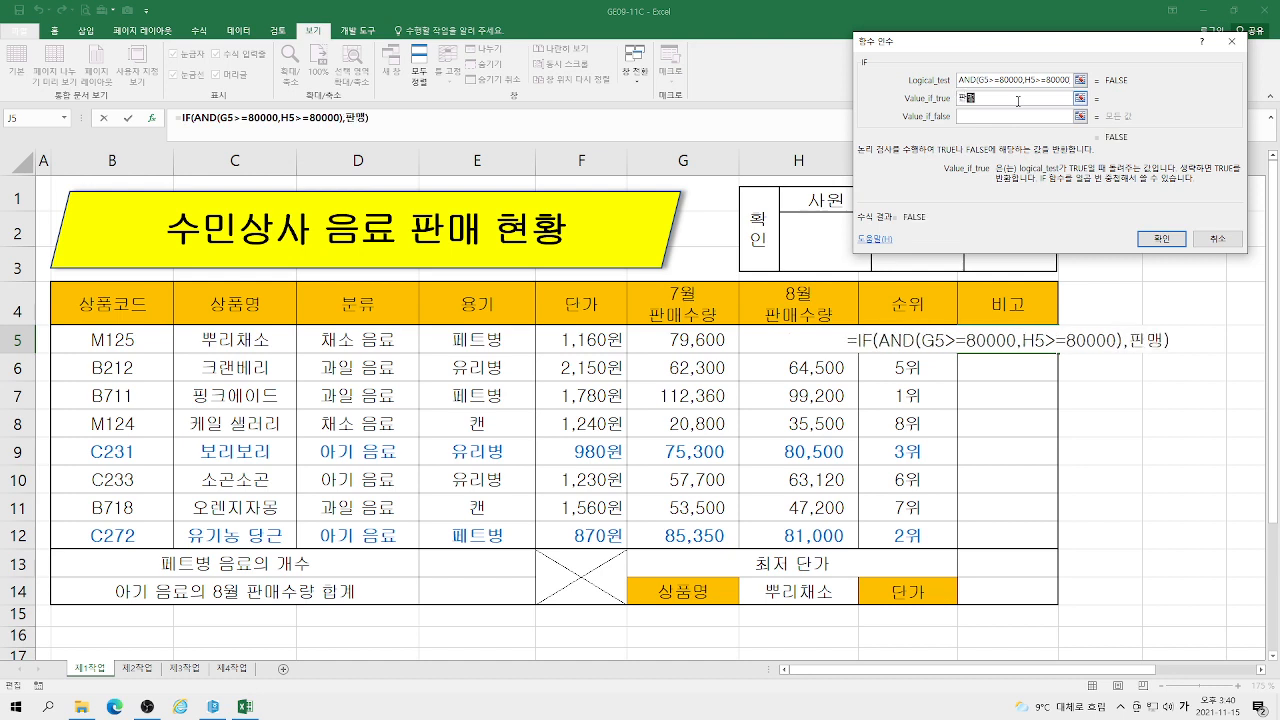
pyautogui.write('ㅜ')
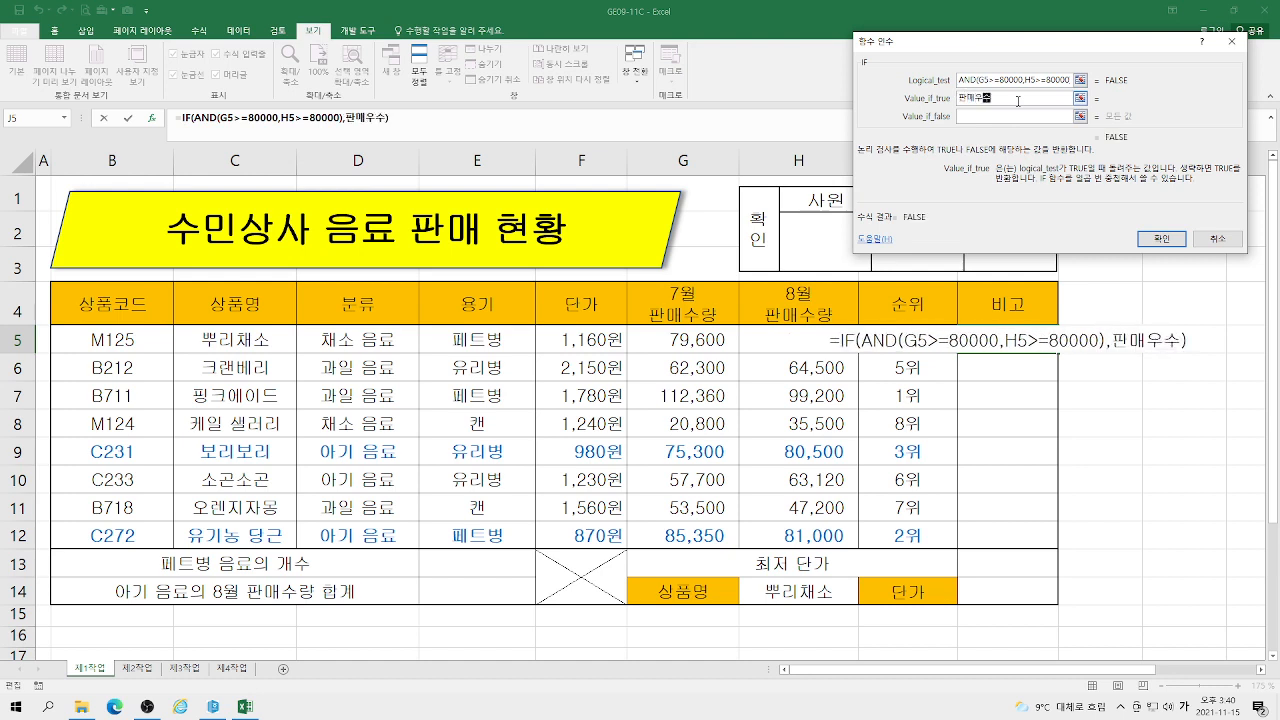
pyautogui.press('Tab')
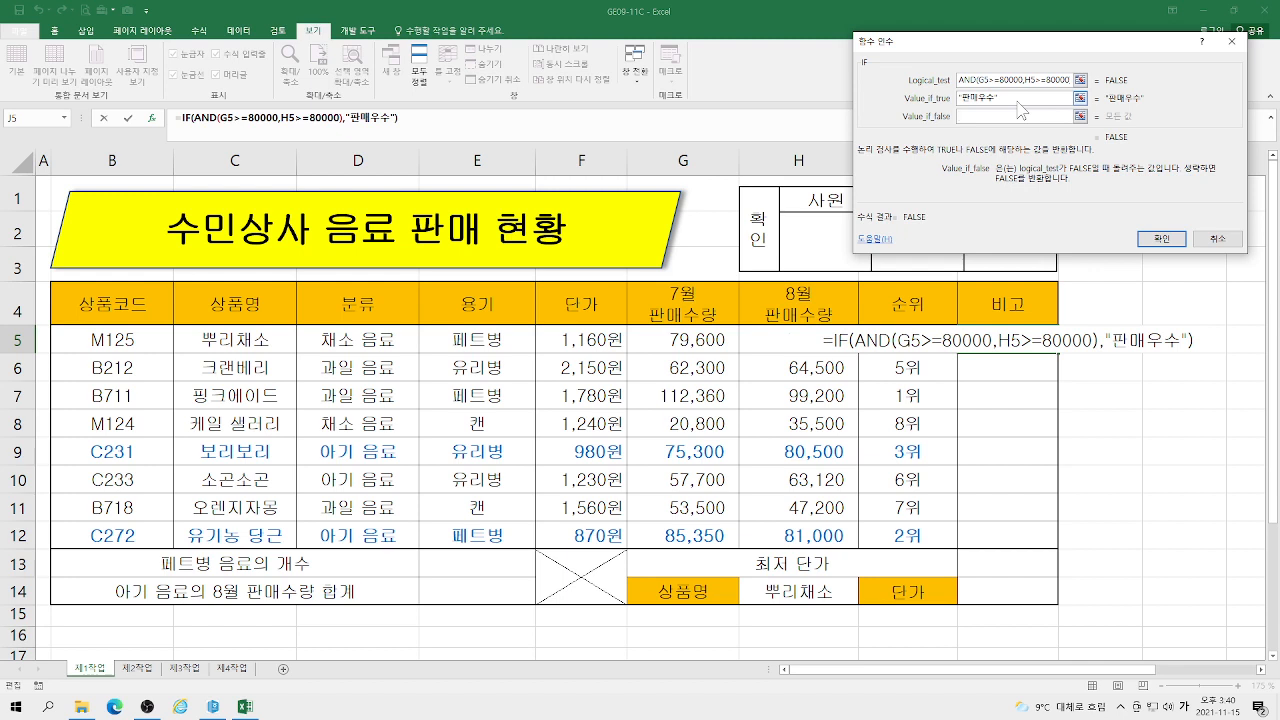
pyautogui.write('""')
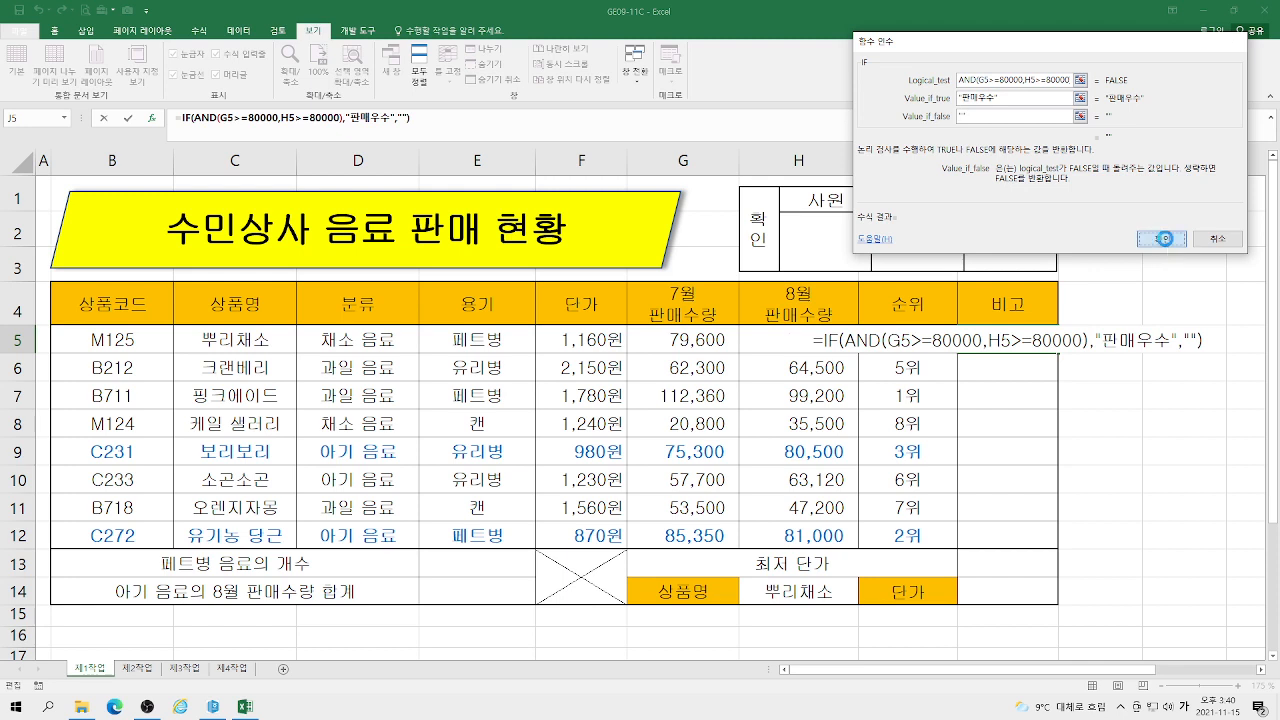
pyautogui.click(1158, 238)
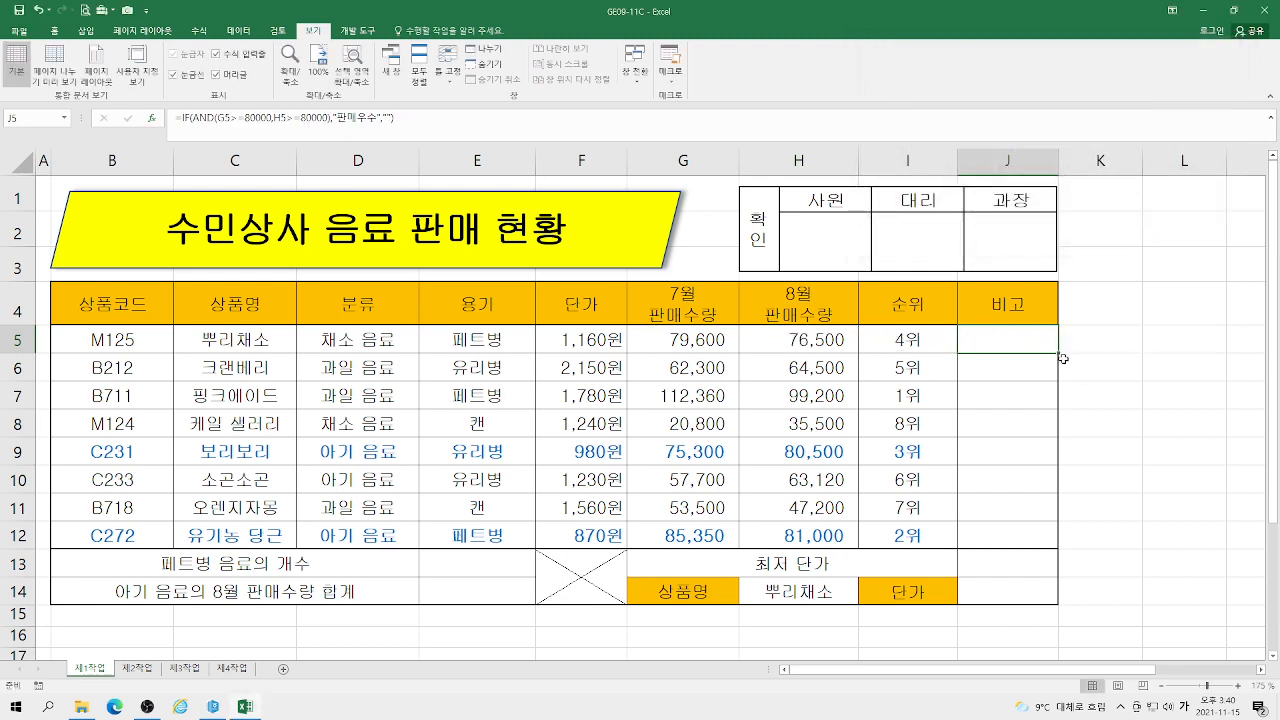
# Fill the 비고 formula from J5 down through J12 and widen column K slightly
pyautogui.moveTo(1058, 355); pyautogui.dragTo(1052, 518)
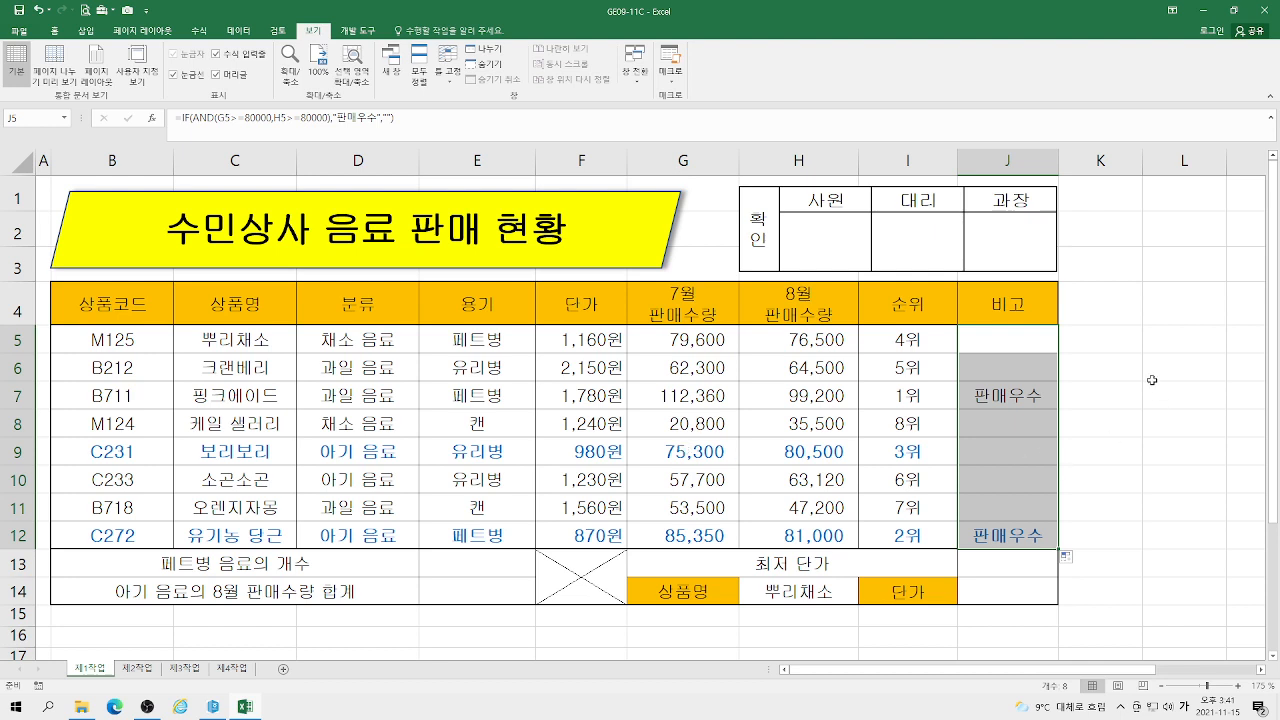
pyautogui.moveTo(1141, 160); pyautogui.dragTo(1160, 160)
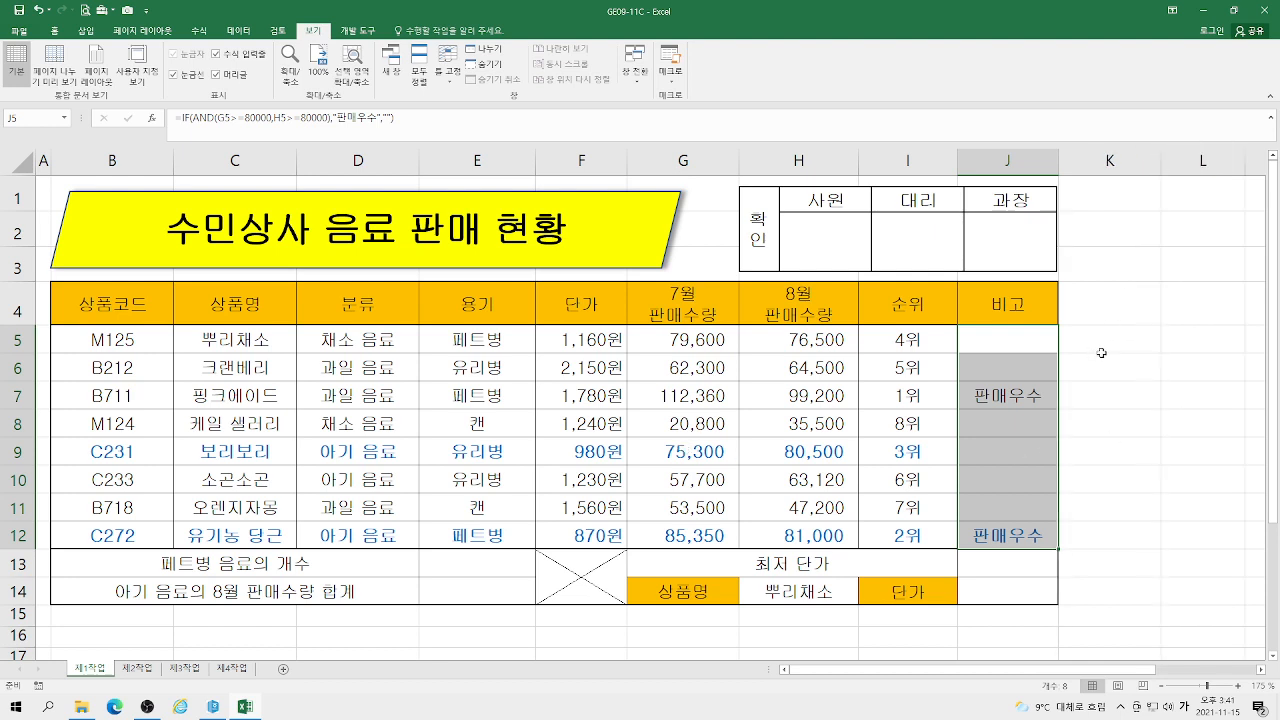
# Start an IF formula in K5 with a nested OR function as its logical test and open OR's arguments
pyautogui.click(1073, 330)
pyautogui.write('=')
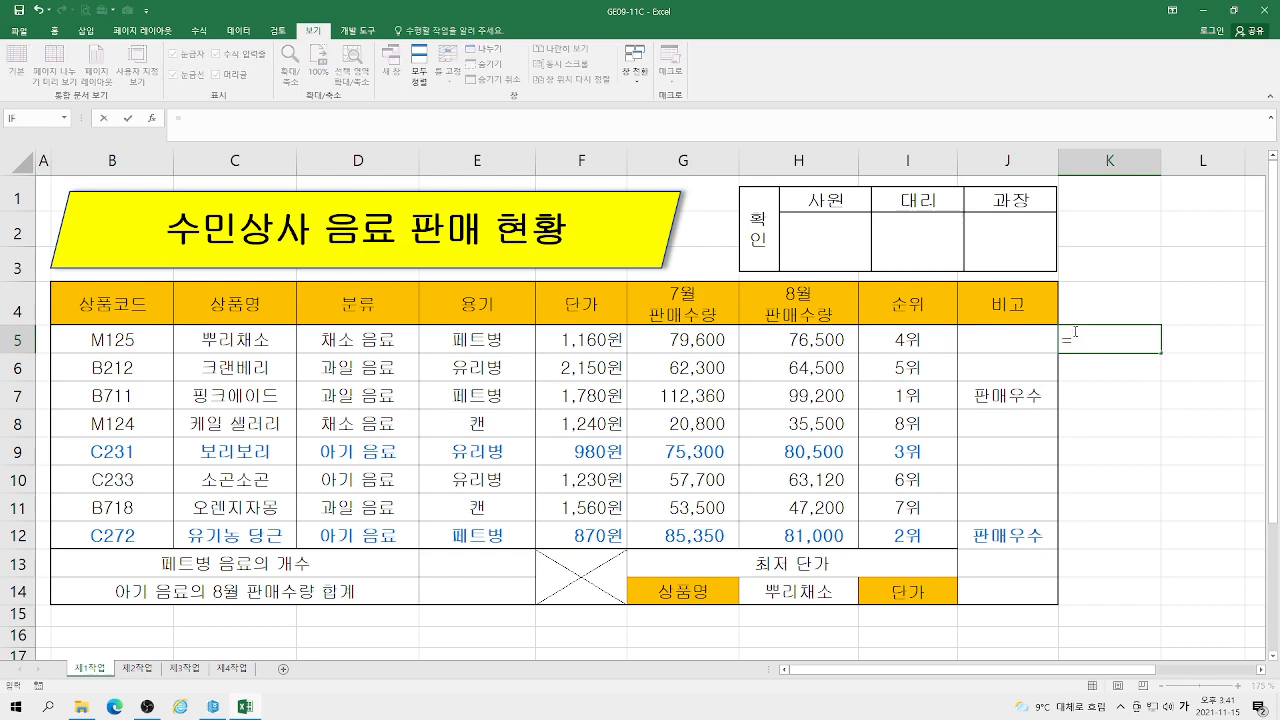
pyautogui.write('ㅣ')
pyautogui.write('if')
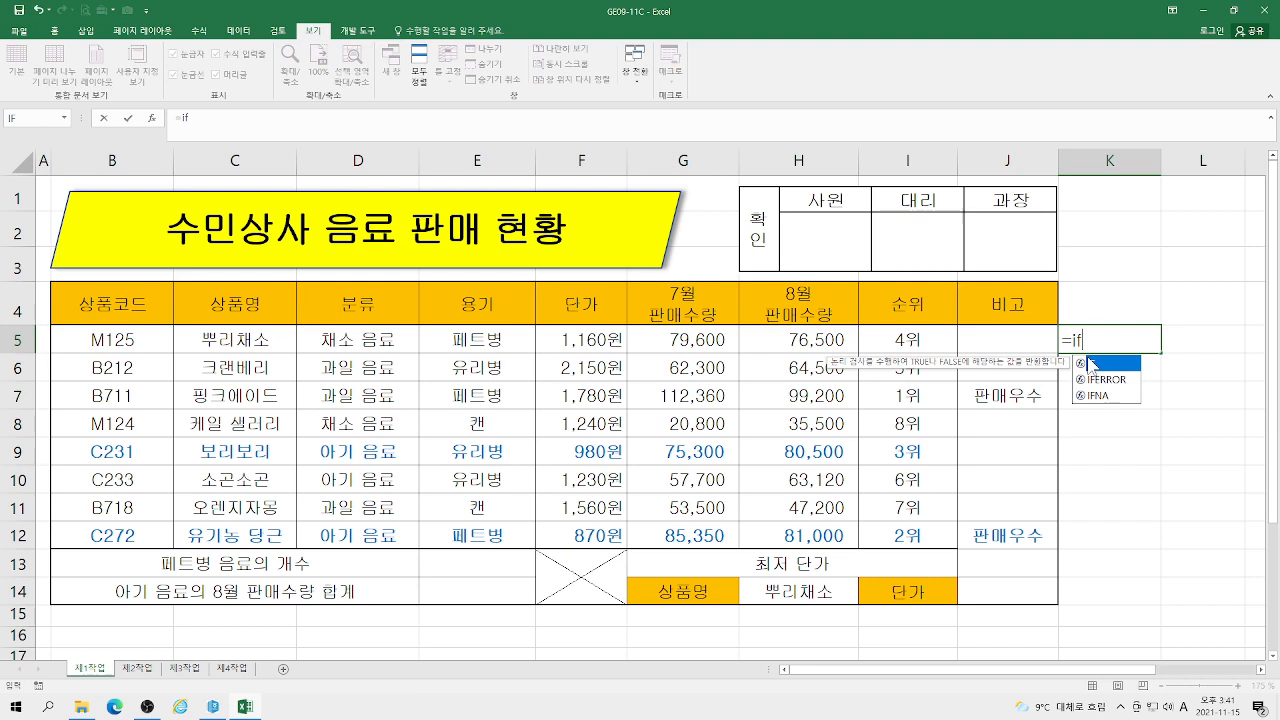
pyautogui.doubleClick(1094, 365)
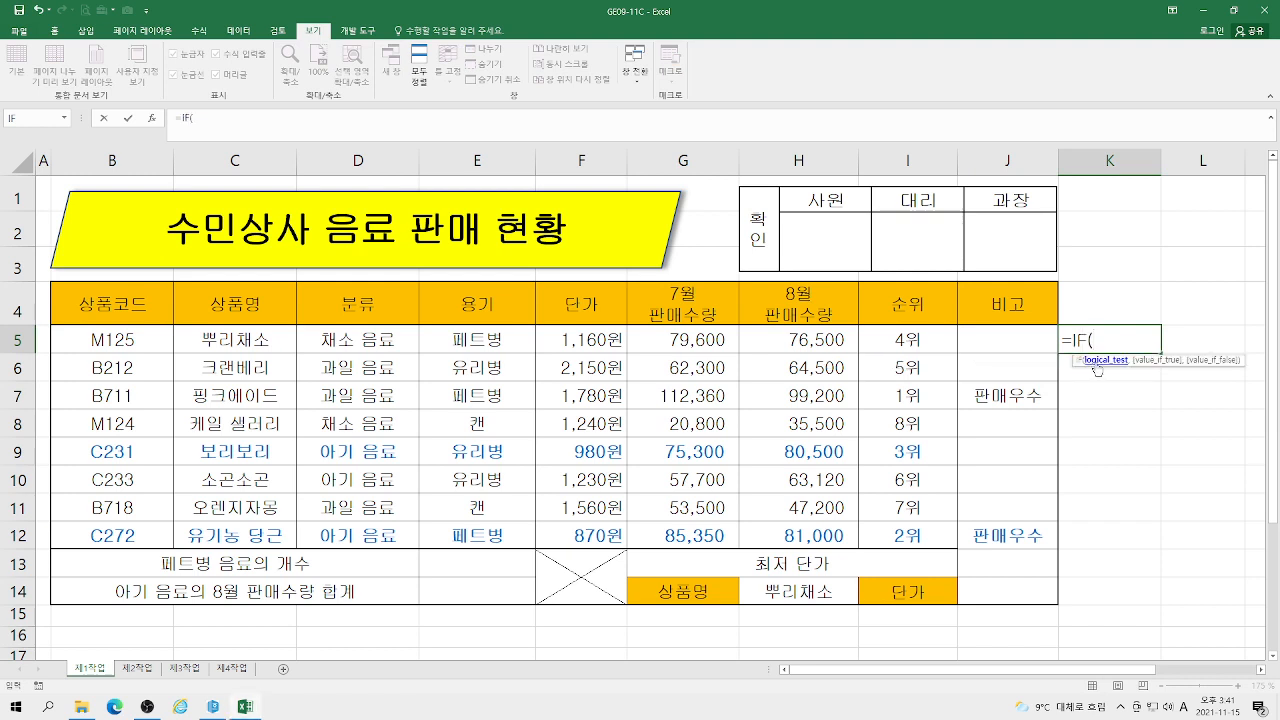
pyautogui.write('or')
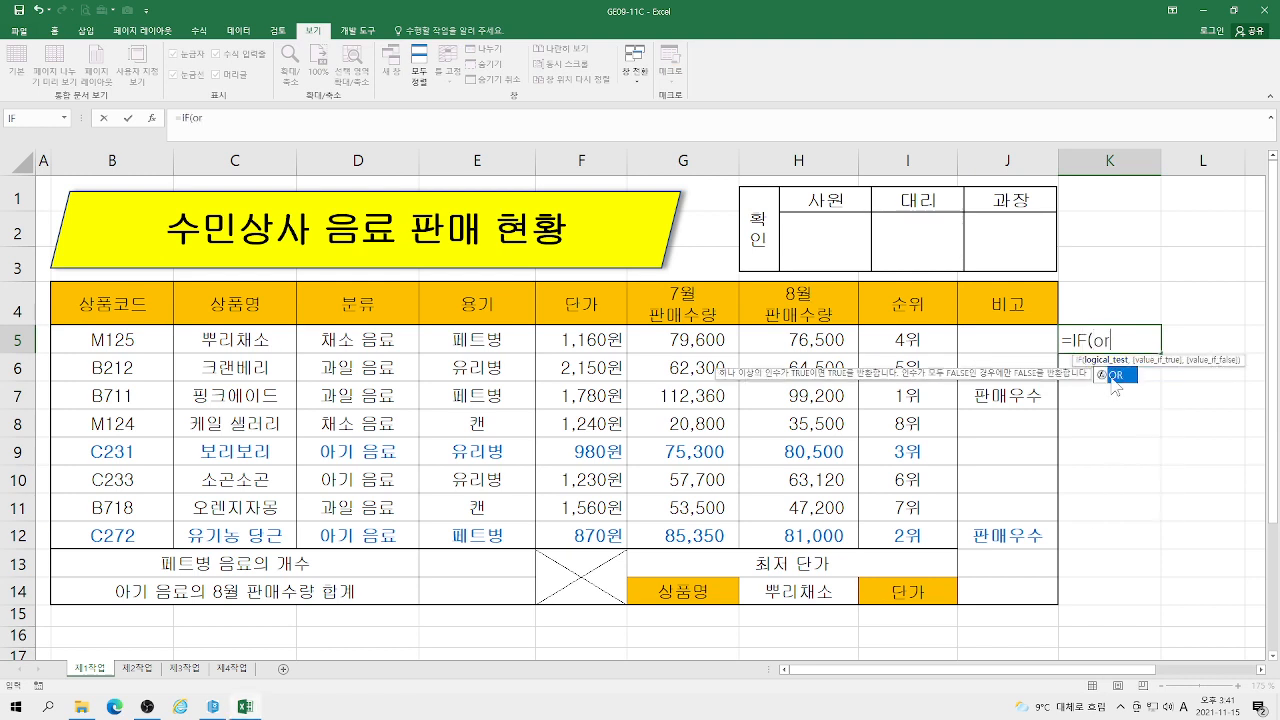
pyautogui.doubleClick(1111, 376)
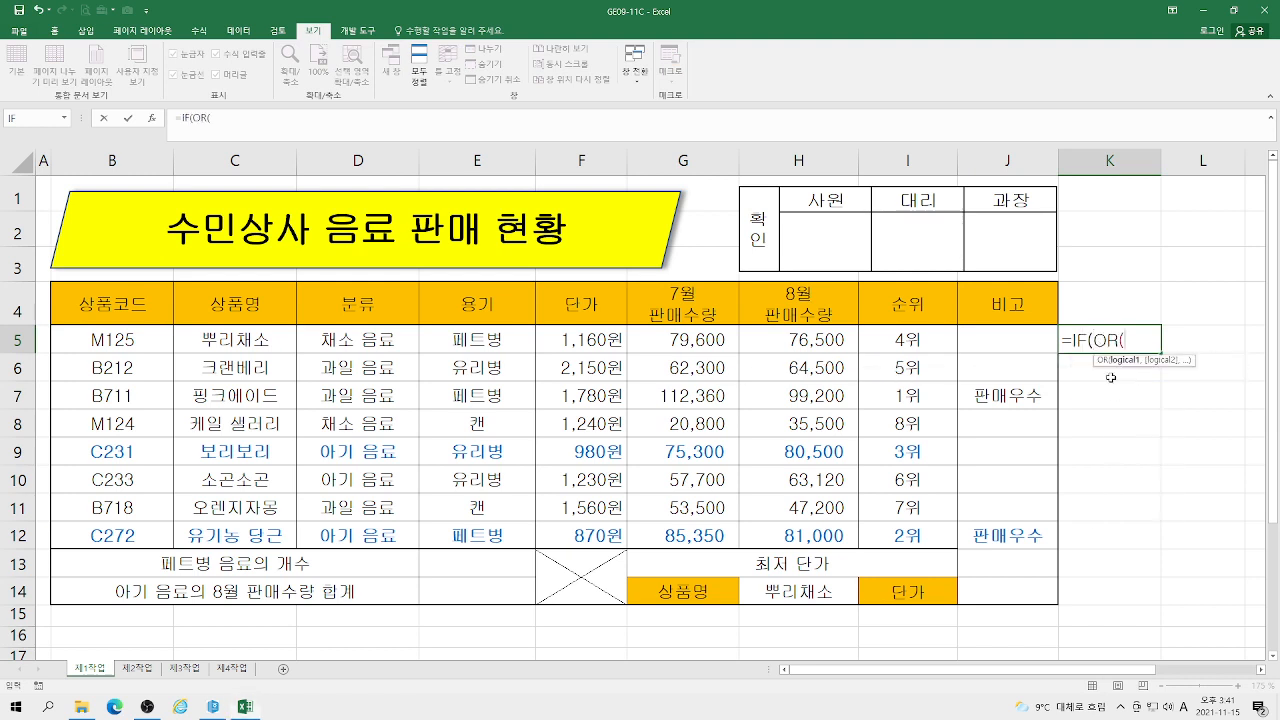
pyautogui.click(151, 119)
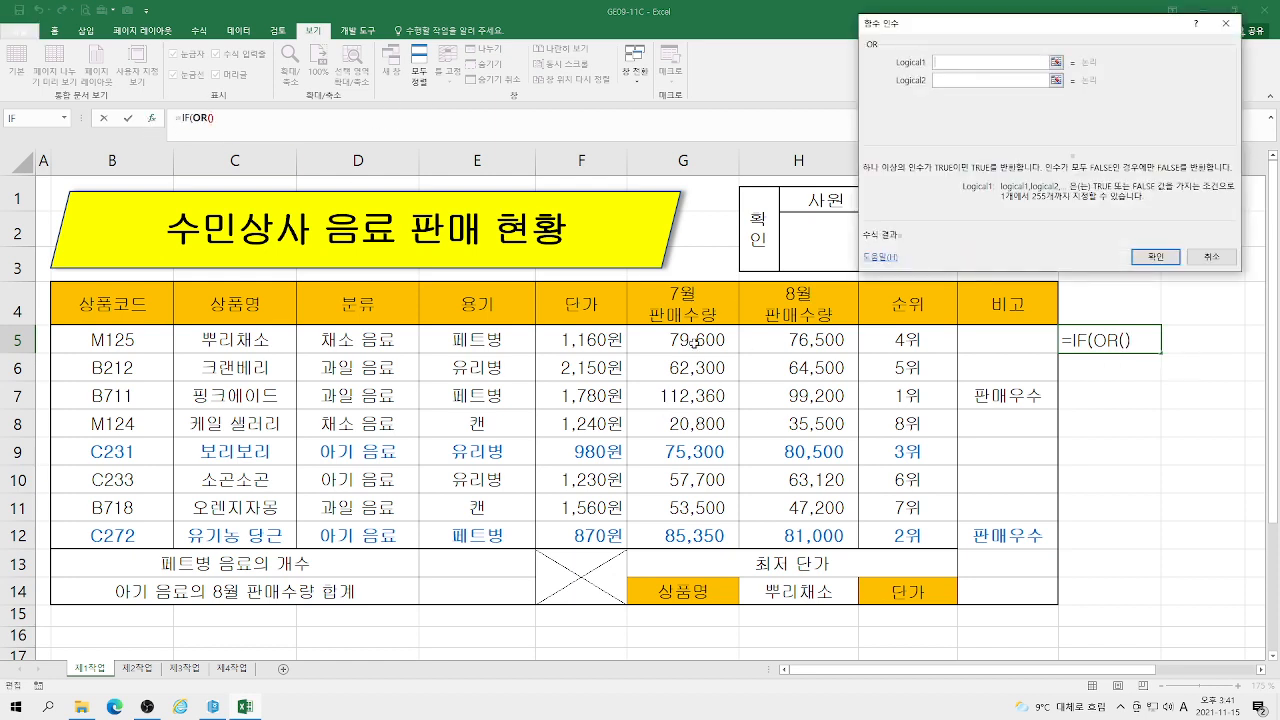
# Set the OR conditions to G5>=80000 and H5>=80000
pyautogui.click(693, 343)
pyautogui.write('>=80000')
pyautogui.press('Tab')
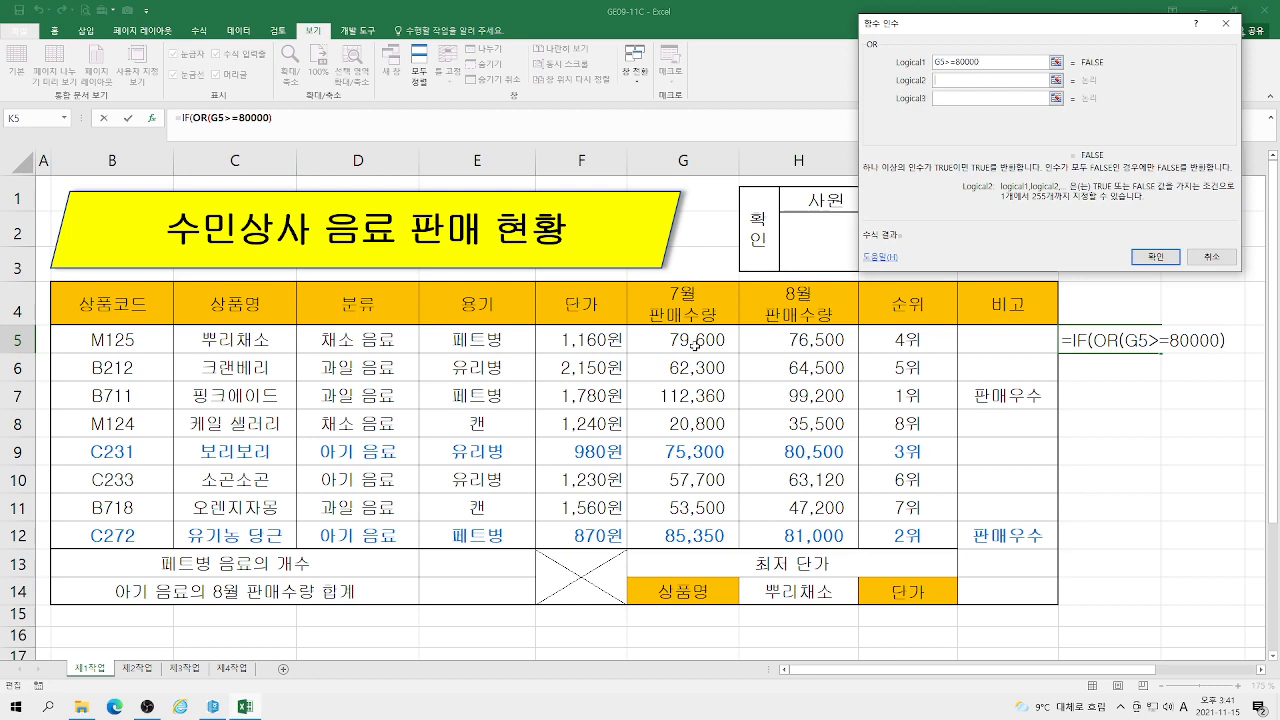
pyautogui.click(802, 340)
pyautogui.write('>=80000')
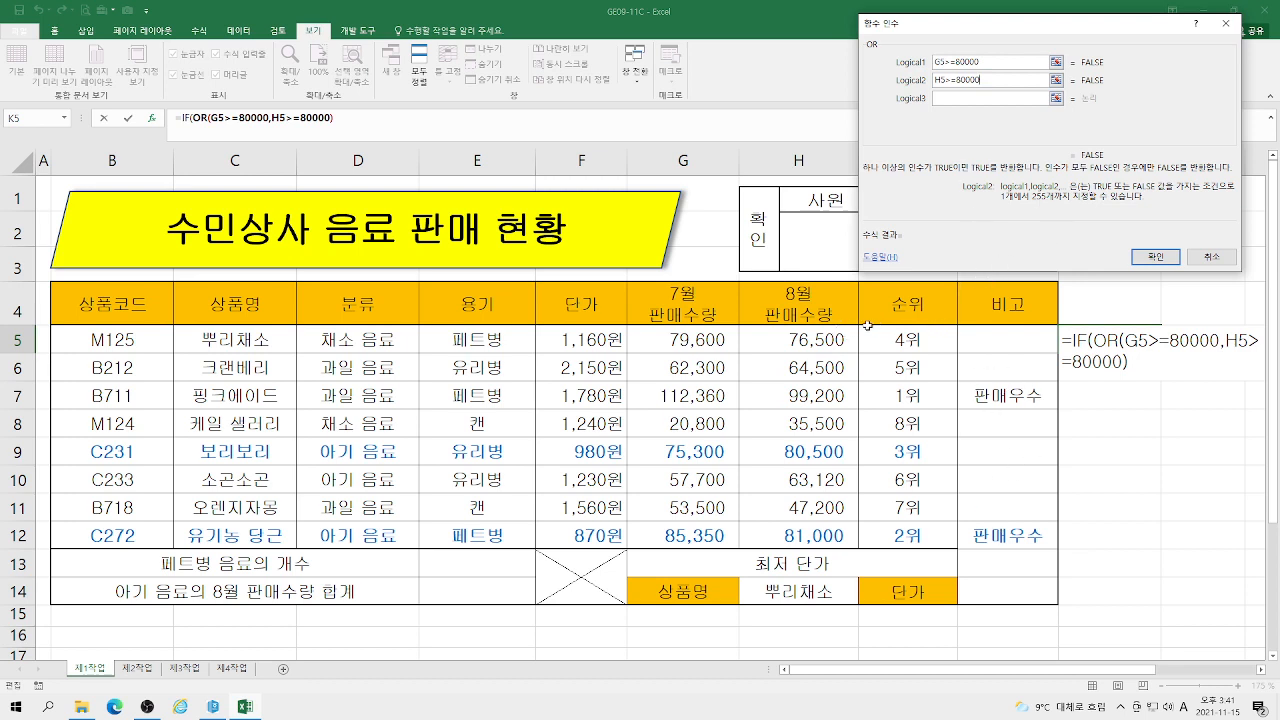
# Set the IF function's true value to "우수" and its false value to an empty string "", and accept the K5 formula
pyautogui.click(183, 117)
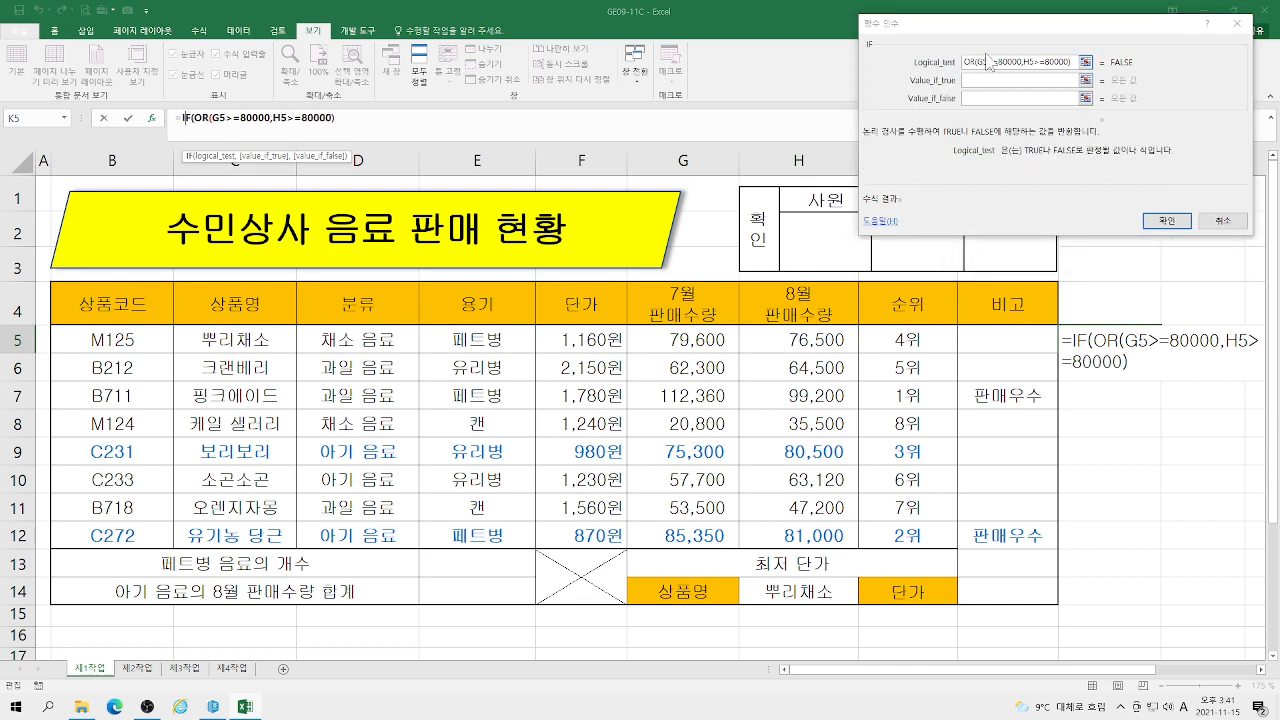
pyautogui.click(981, 79)
pyautogui.write('dntn')
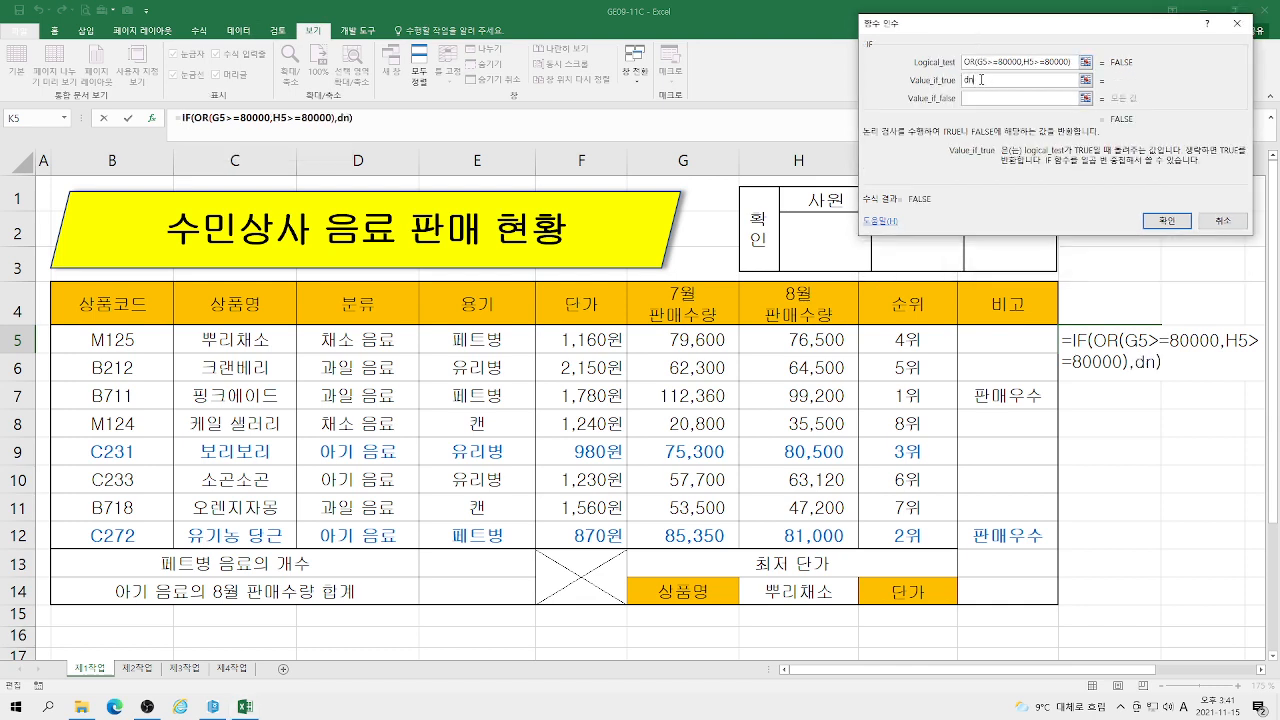
pyautogui.press('BackSpace')
pyautogui.press('BackSpace')
pyautogui.press('BackSpace')
pyautogui.press('BackSpace')
pyautogui.press('Hangul')
pyautogui.write('우수')
pyautogui.click(985, 98)
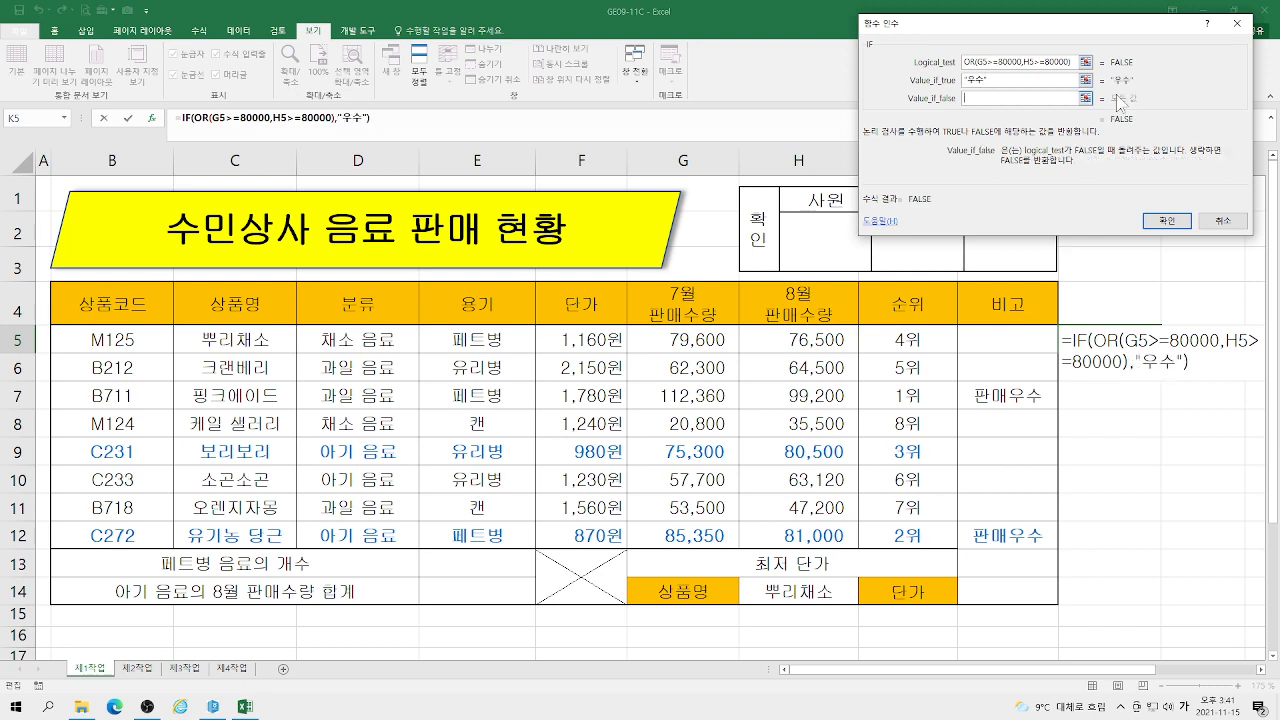
pyautogui.write('""')
pyautogui.click(1178, 224)
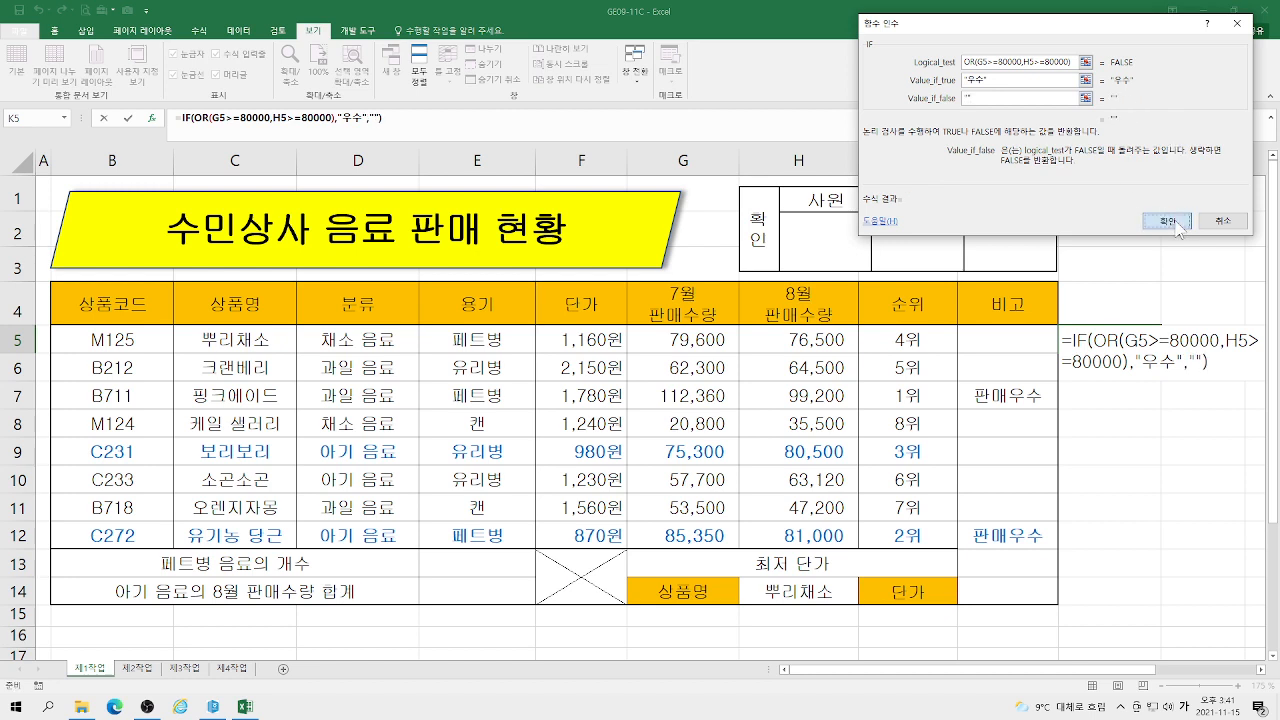
# Fill the OR-based formula from K5 down through K12 and center the filled cells horizontally
pyautogui.moveTo(1162, 353); pyautogui.dragTo(1162, 549)
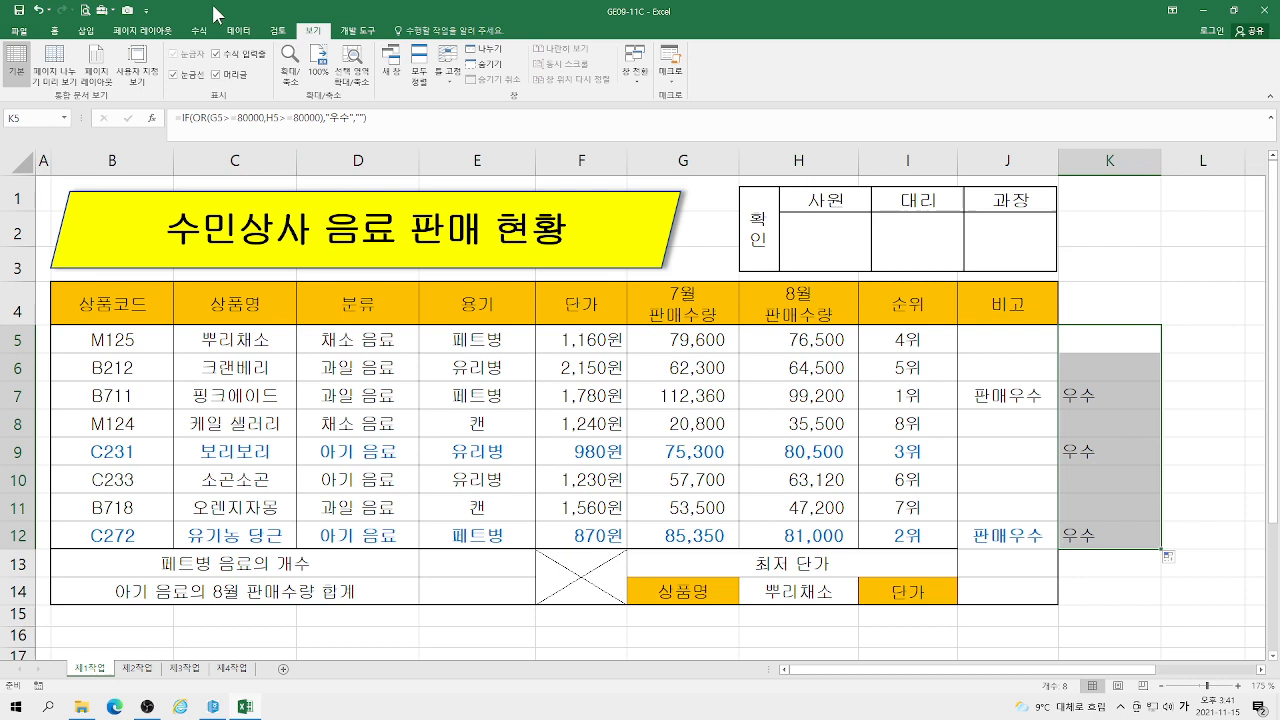
pyautogui.click(55, 30)
pyautogui.click(286, 74)
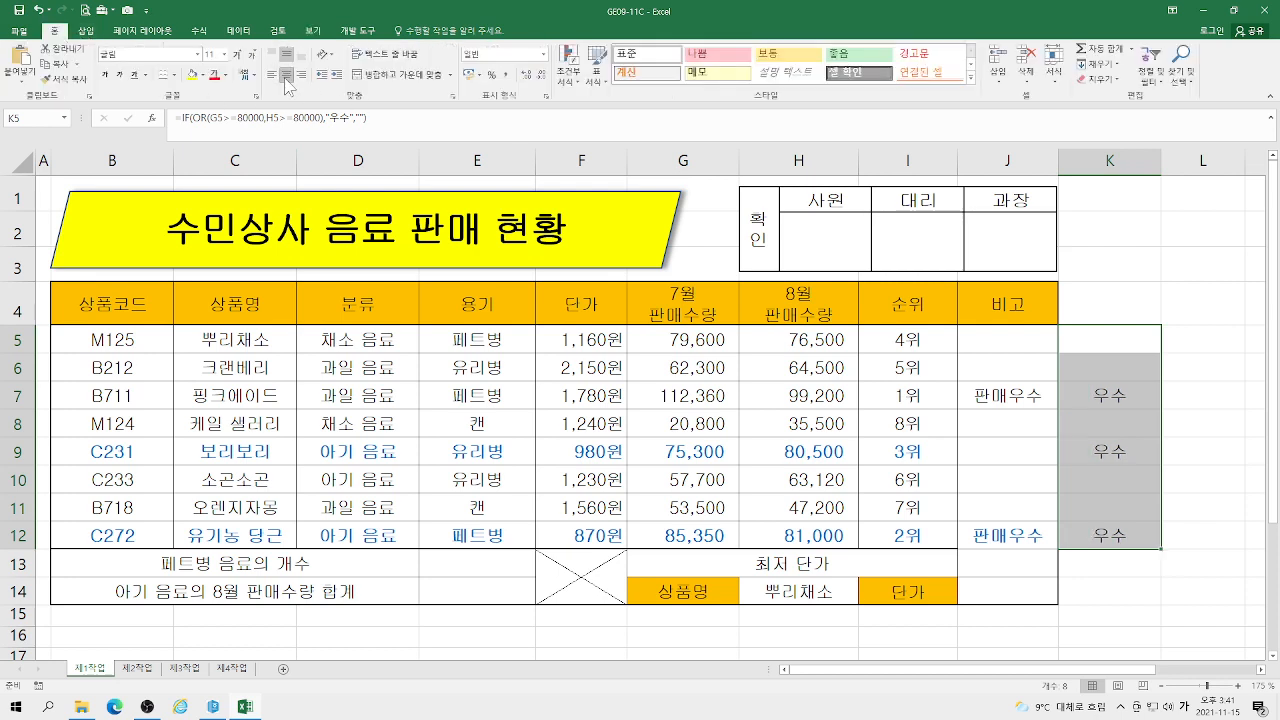
# Review the AND function's arguments in the J5 formula and close them without changes
pyautogui.click(992, 332)
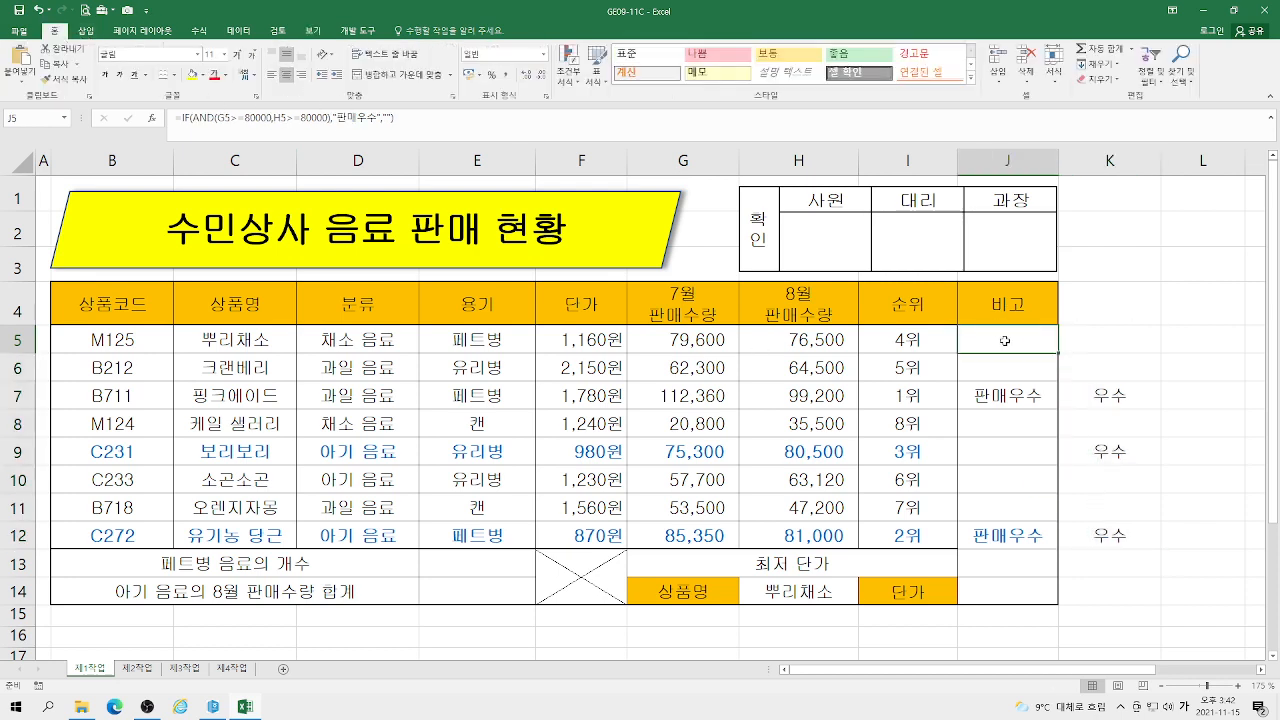
pyautogui.click(206, 115)
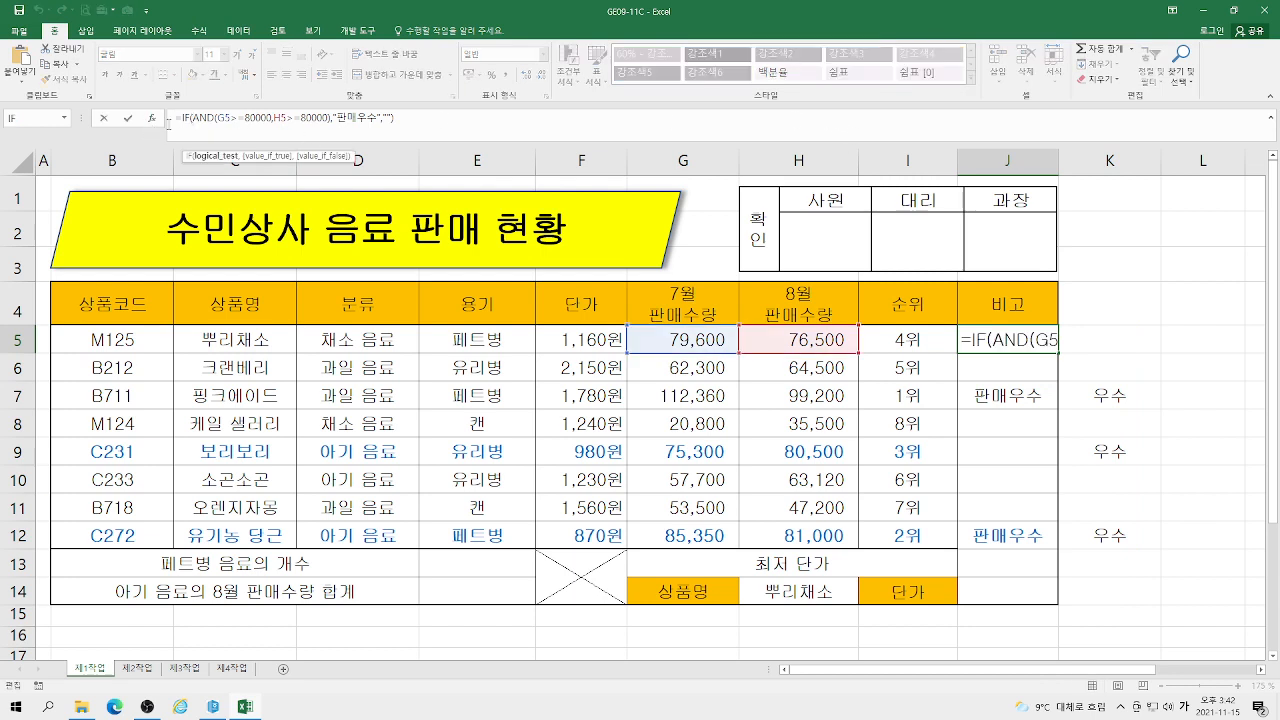
pyautogui.click(152, 119)
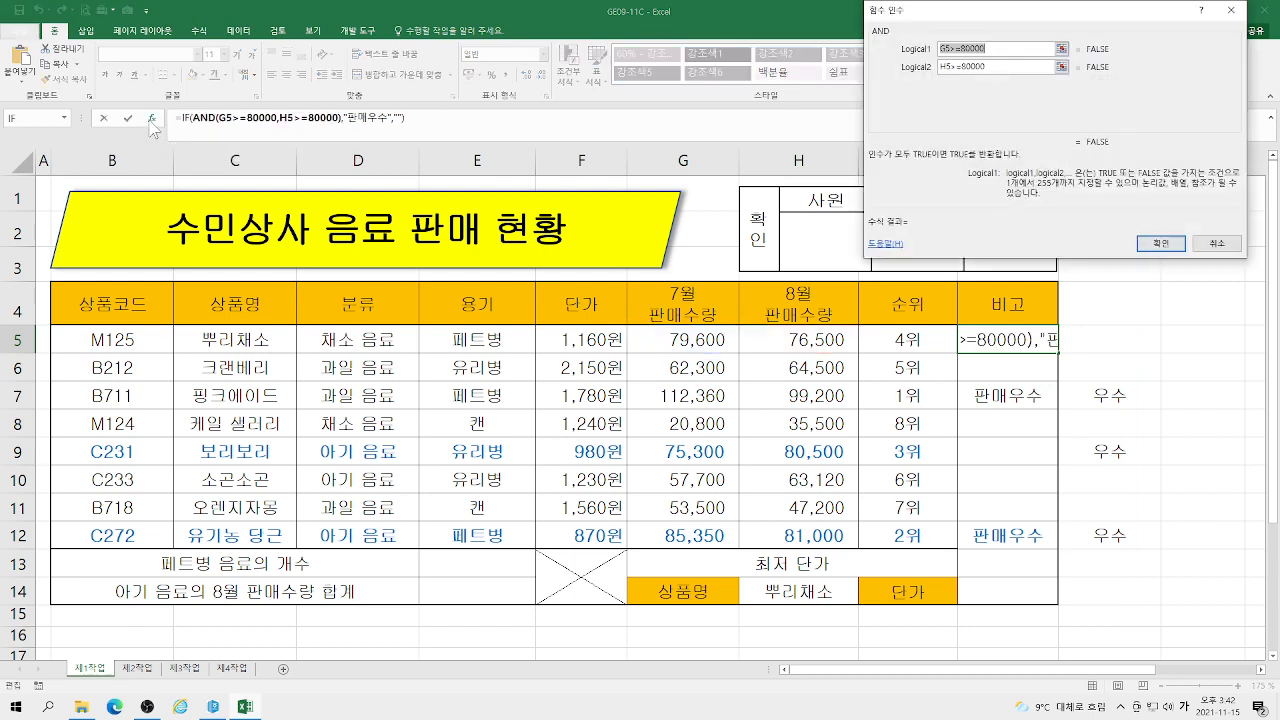
pyautogui.click(986, 68)
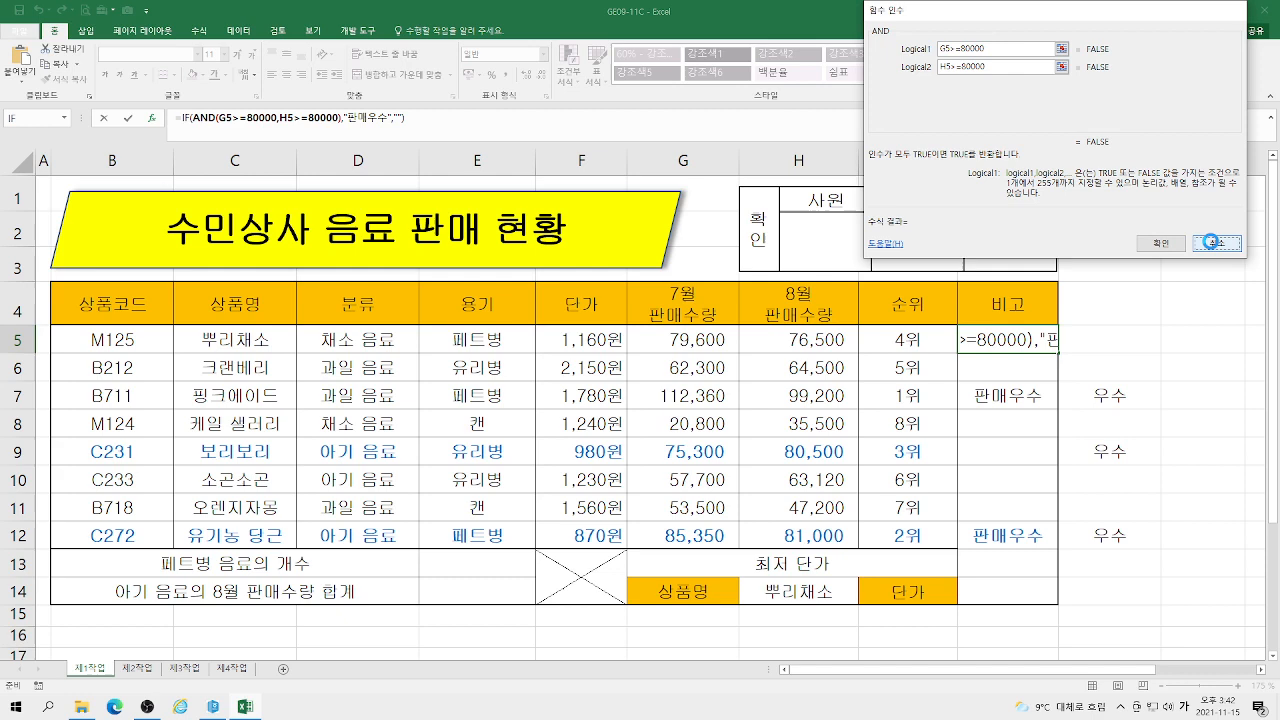
pyautogui.click(1217, 244)
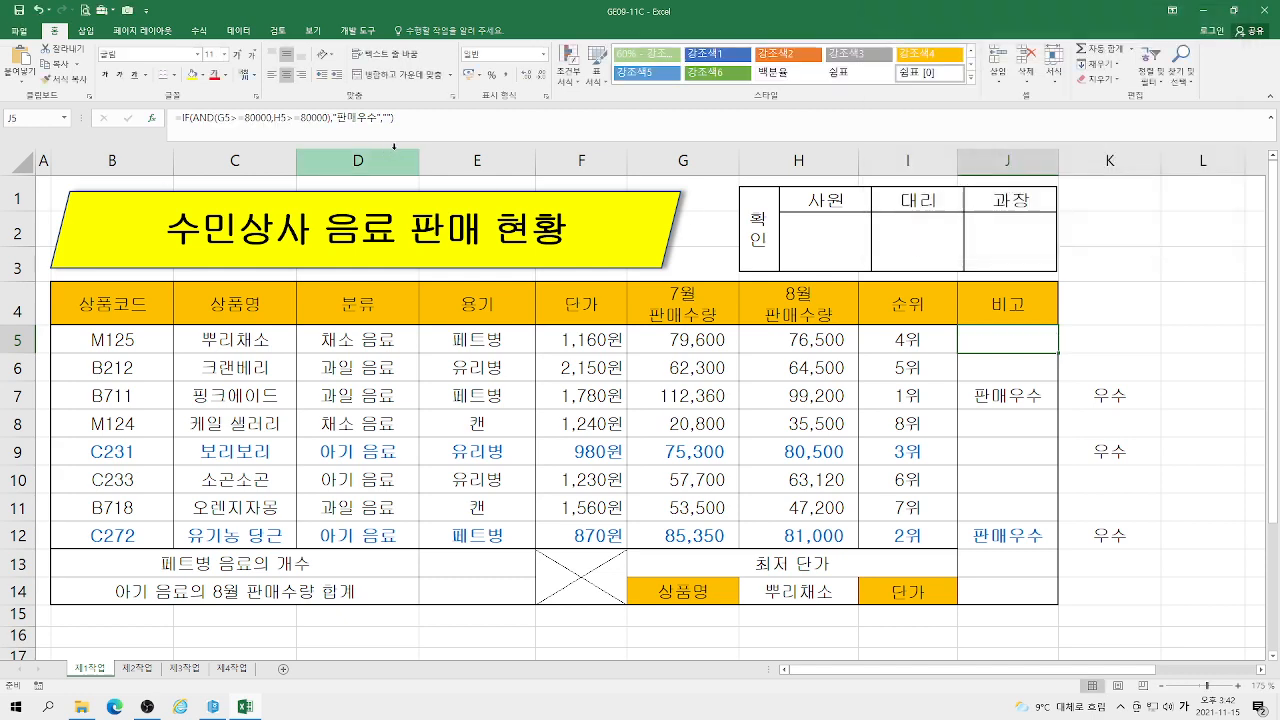
# Review the OR arguments and the enclosing IF arguments of the formula in K7
pyautogui.click(1117, 396)
pyautogui.click(205, 117)
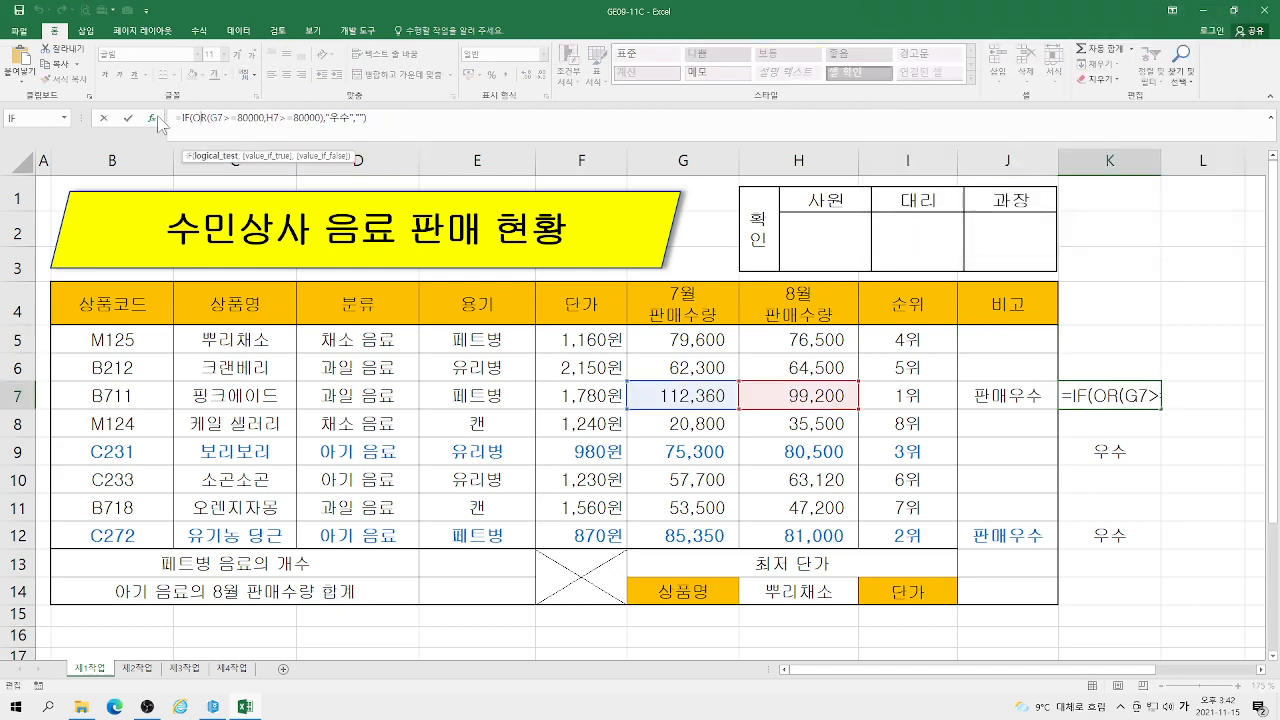
pyautogui.click(152, 118)
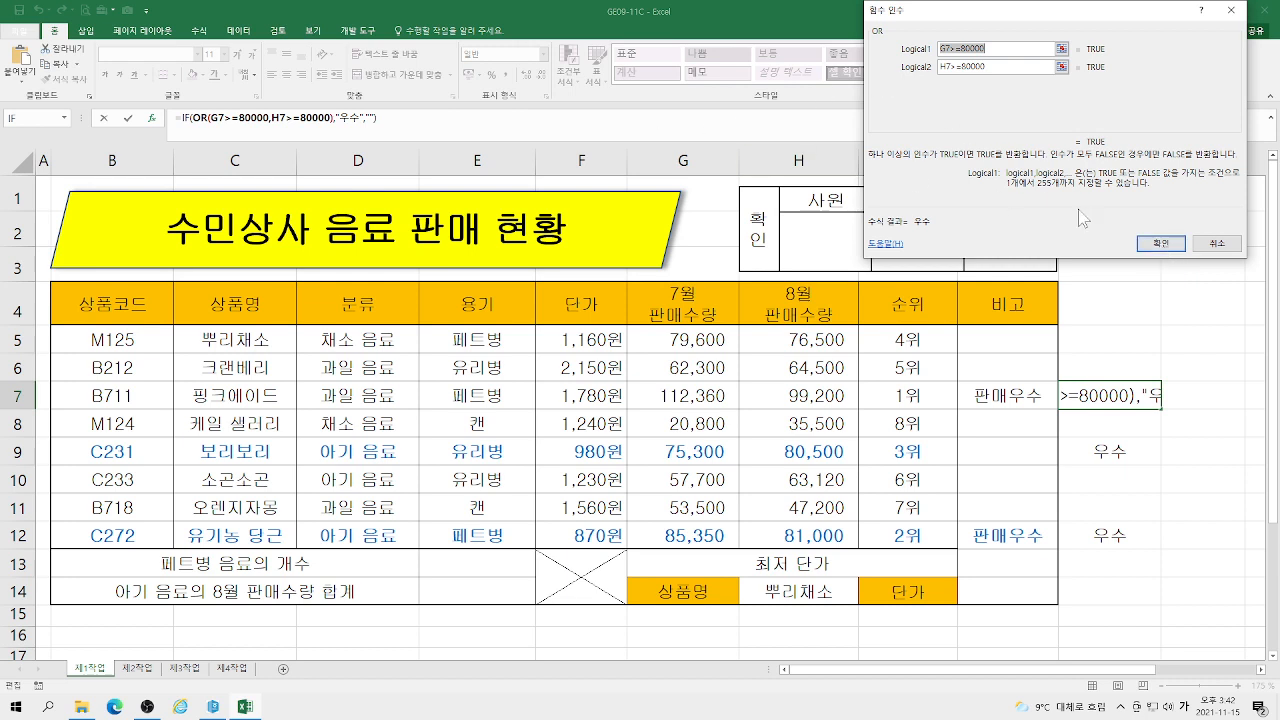
pyautogui.click(184, 118)
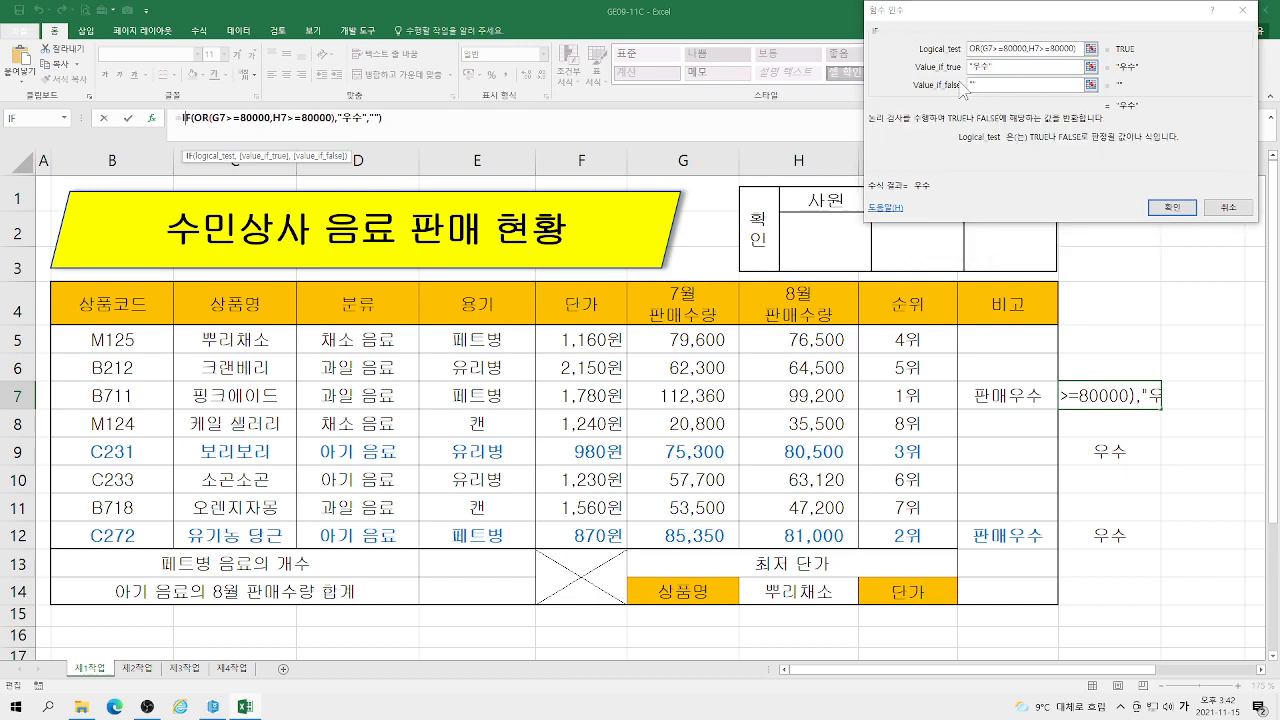
pyautogui.moveTo(1050, 12); pyautogui.dragTo(994, 56)
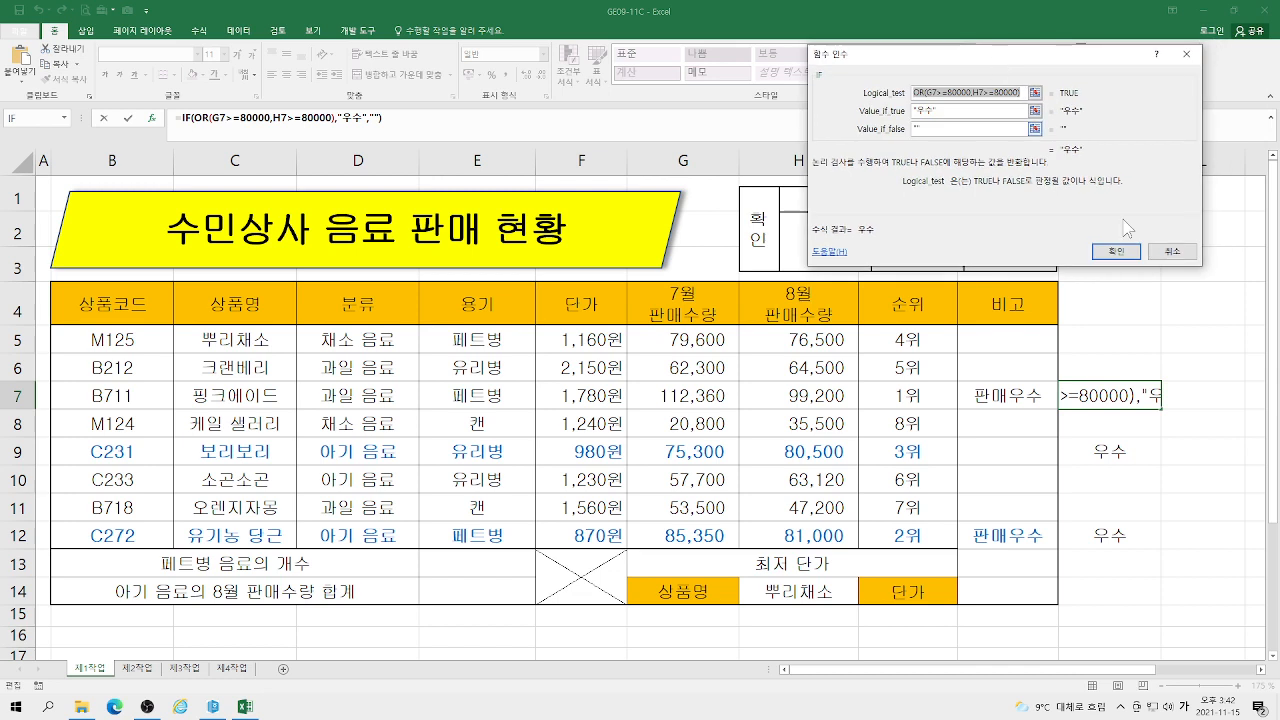
pyautogui.click(1116, 251)
# Review the IF function's logical test, true value and false value in the J5 formula
pyautogui.click(1003, 348)
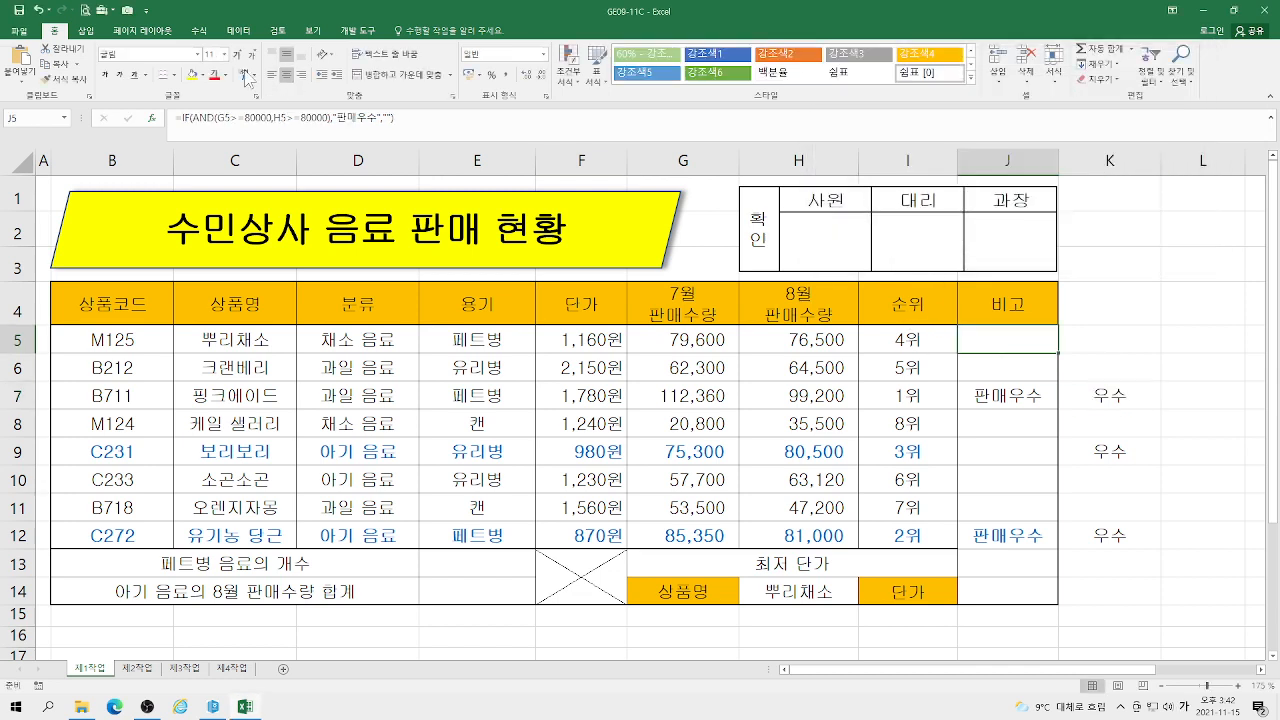
pyautogui.click(182, 118)
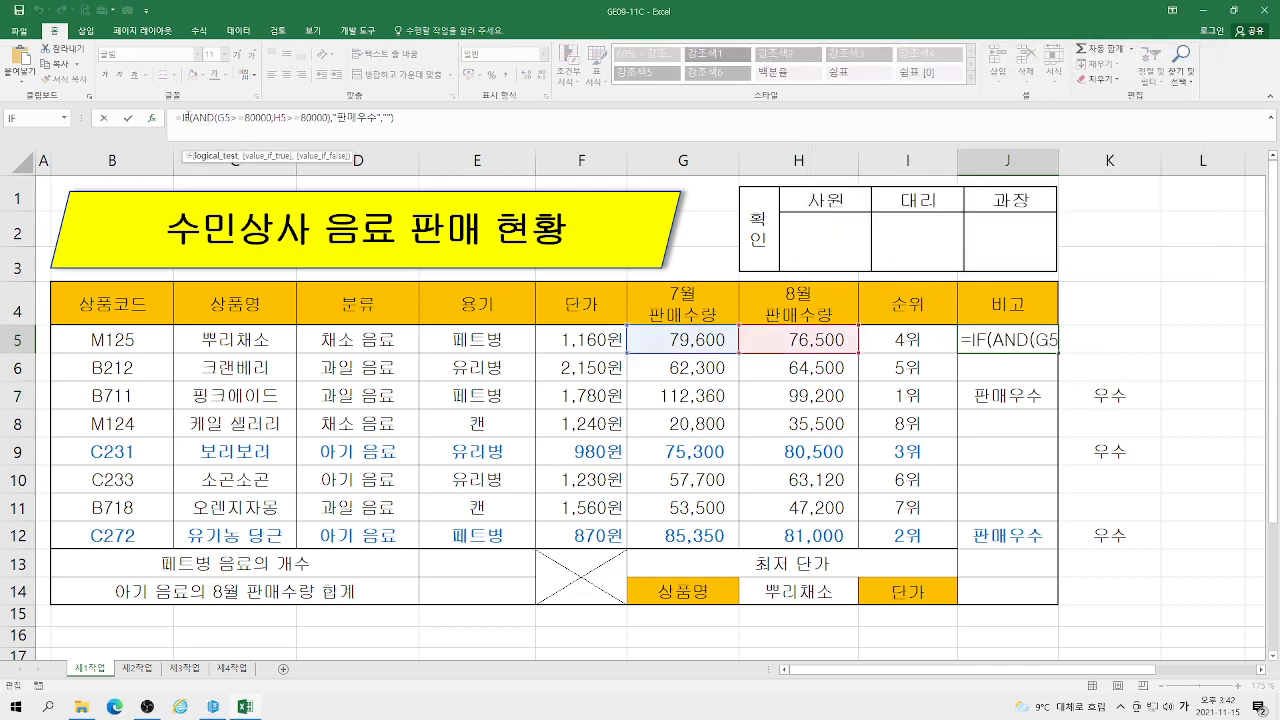
pyautogui.click(153, 118)
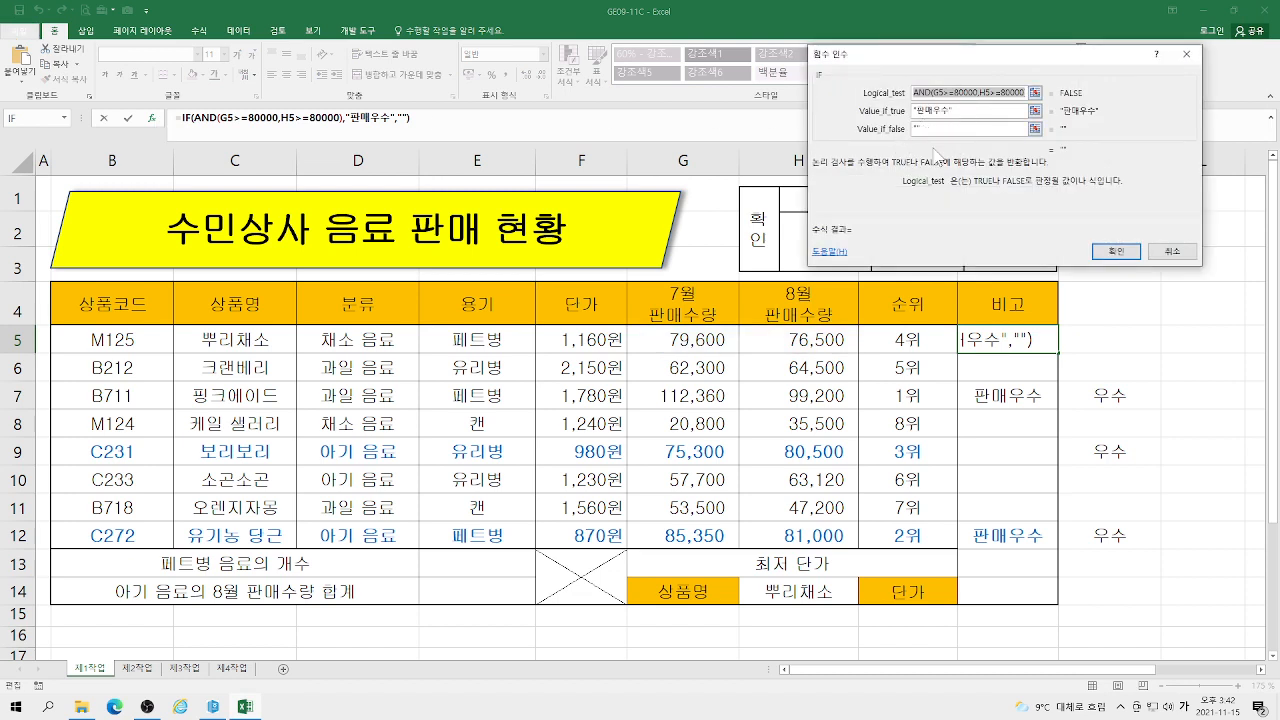
pyautogui.press('Return')
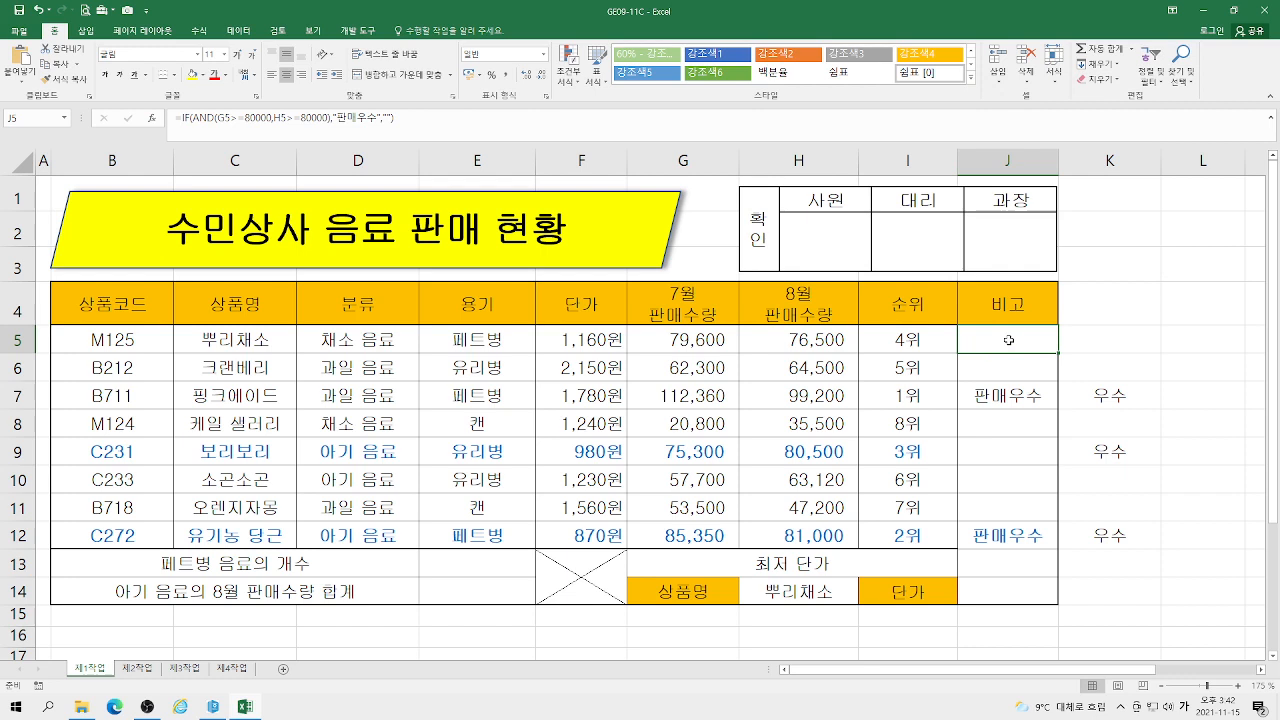
# Re-enter the J5 formula as IF with a nested AND function as its logical test, and open AND's arguments
pyautogui.write('=')
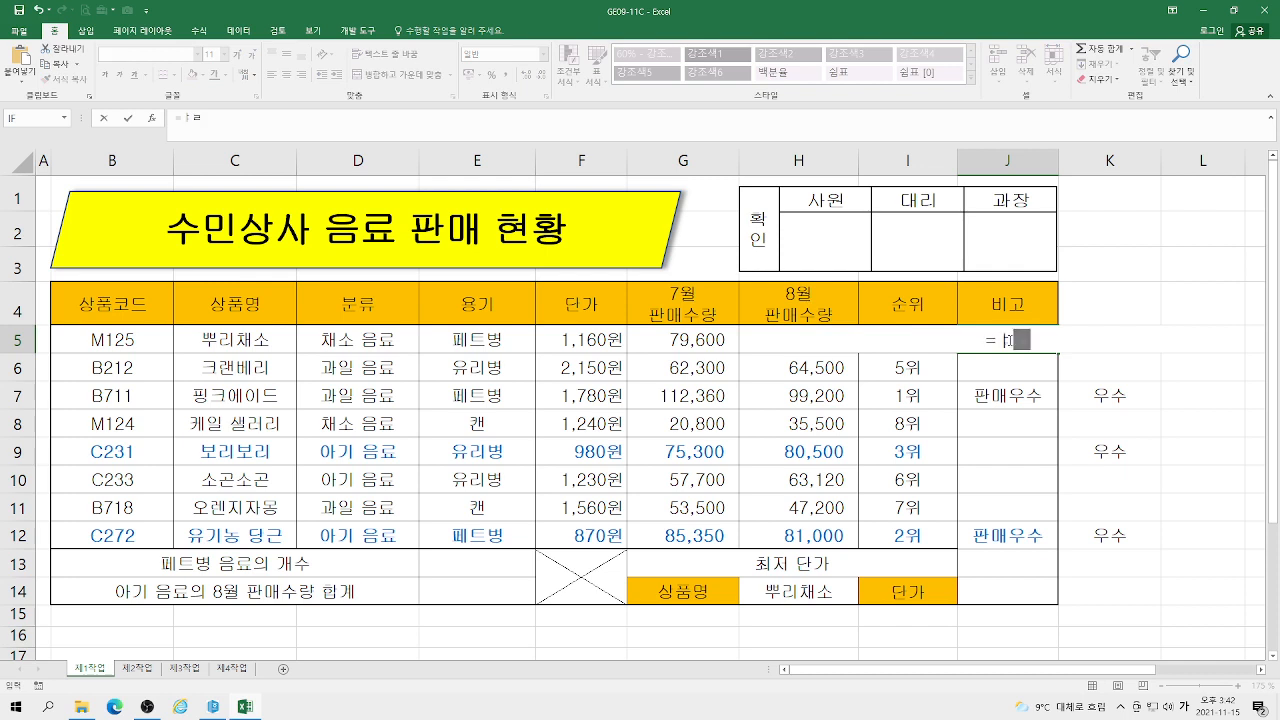
pyautogui.write('if')
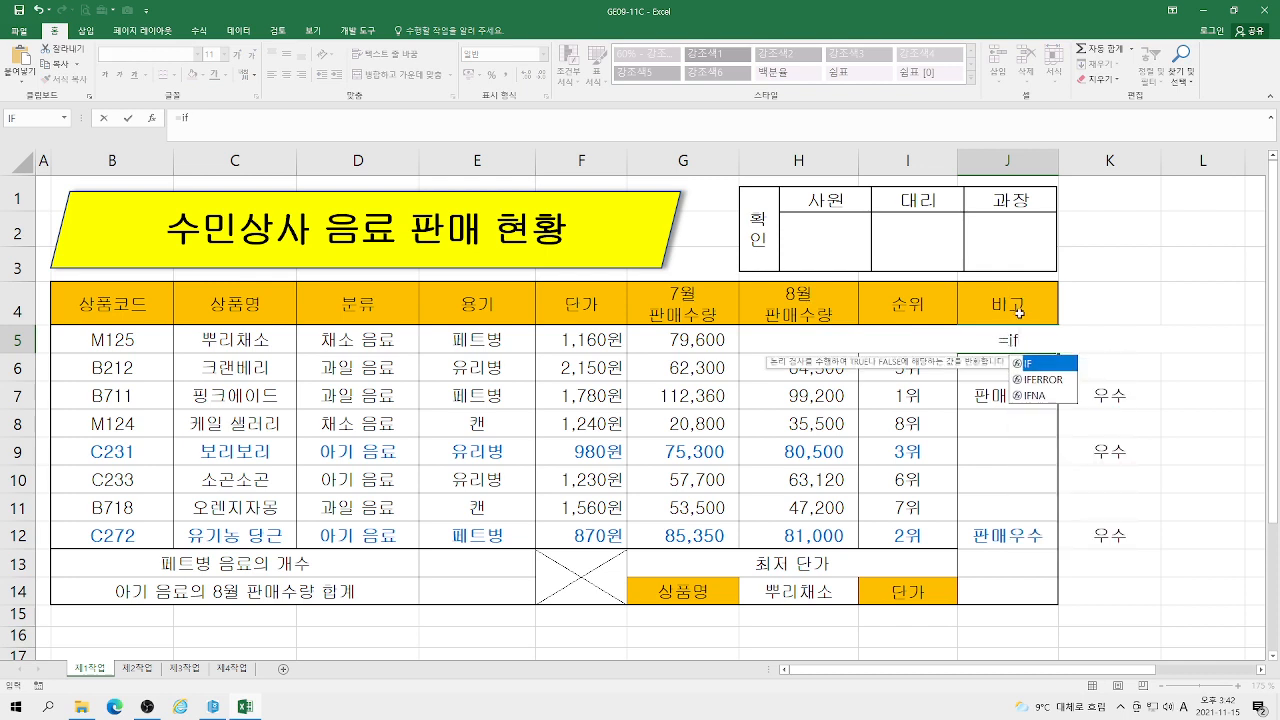
pyautogui.doubleClick(1033, 364)
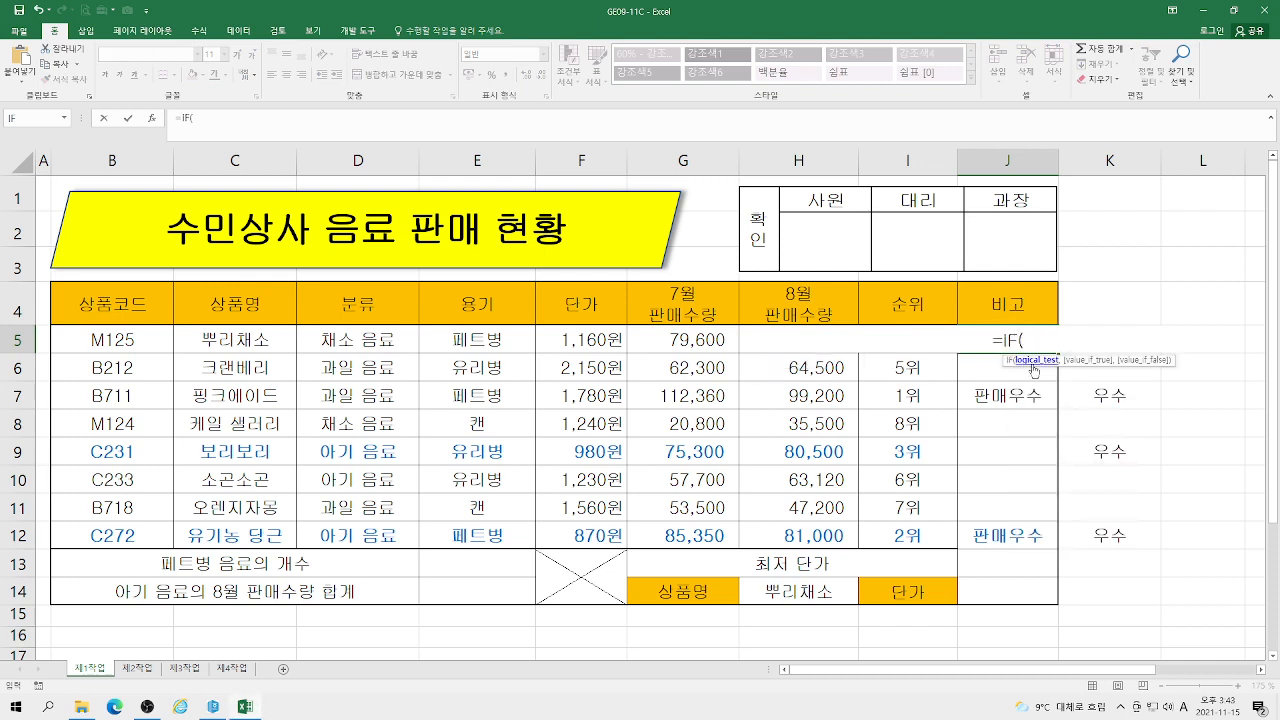
pyautogui.write('and')
pyautogui.doubleClick(1031, 374)
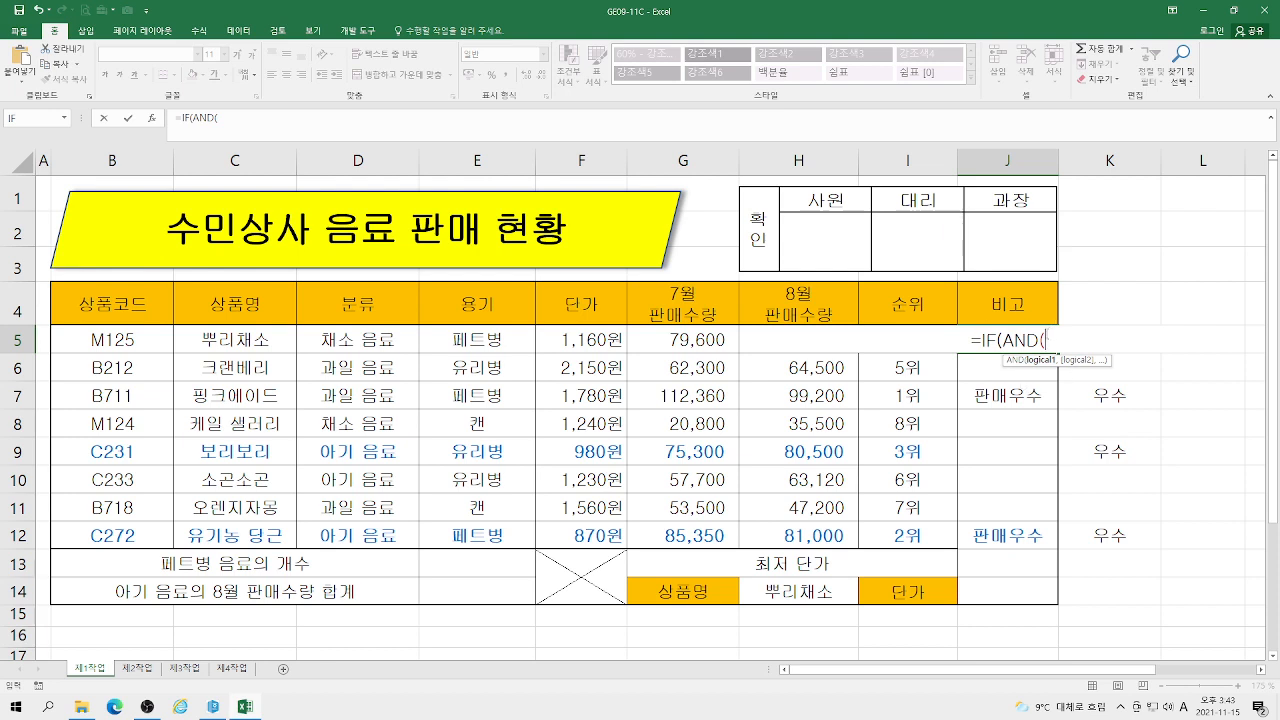
pyautogui.click(152, 118)
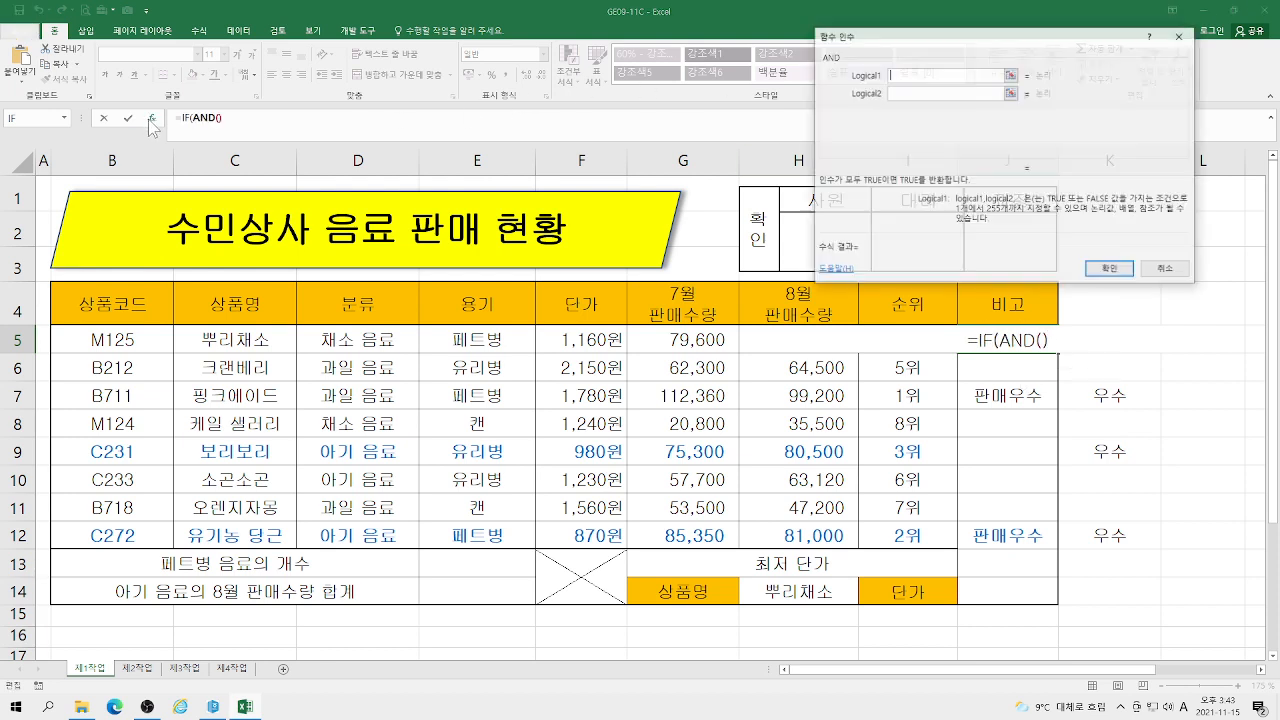
# Set the AND conditions in J5's formula to G5>=80000 and H5>=80000
pyautogui.click(684, 342)
pyautogui.write('>=')
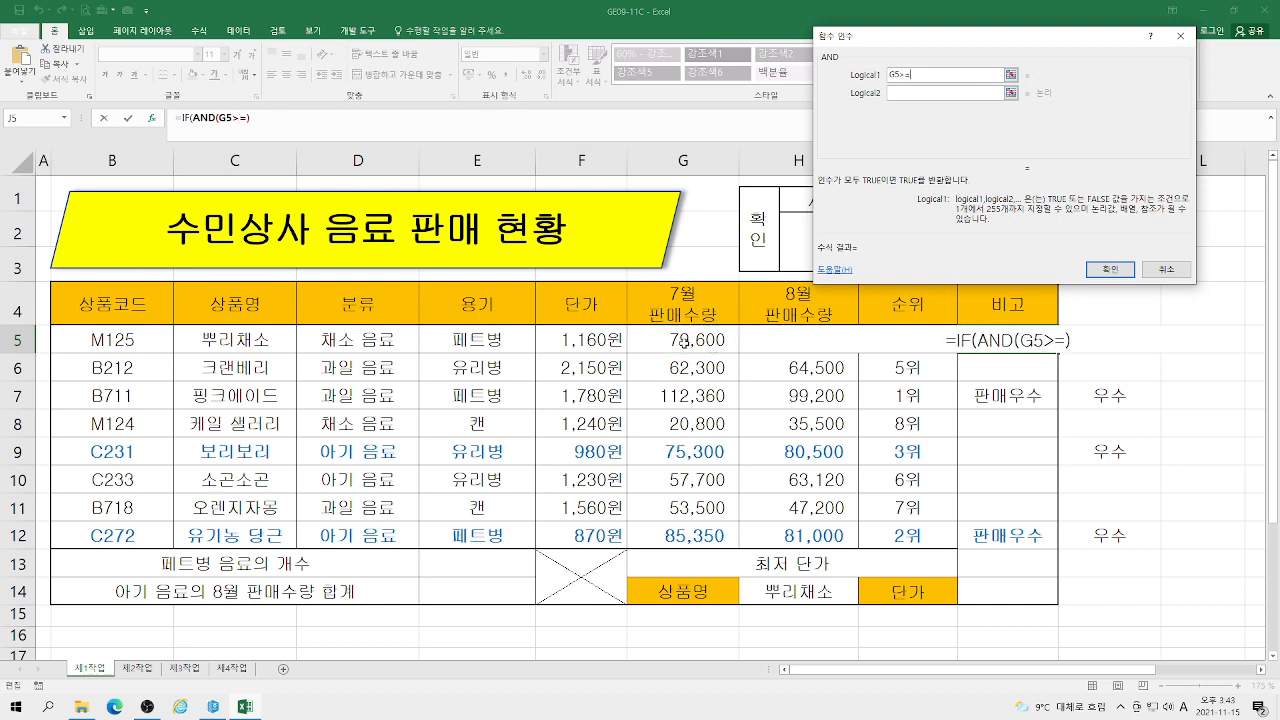
pyautogui.write('80000')
pyautogui.press('Tab')
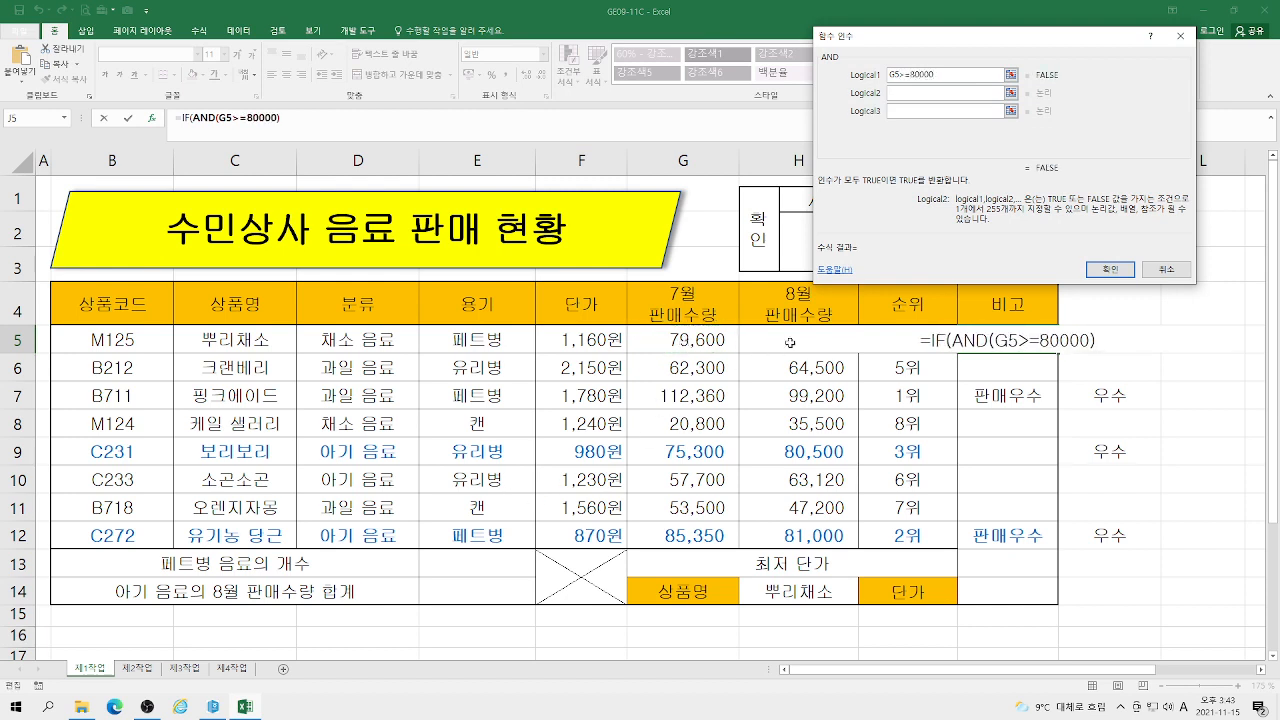
pyautogui.click(790, 342)
pyautogui.write('>=80000')
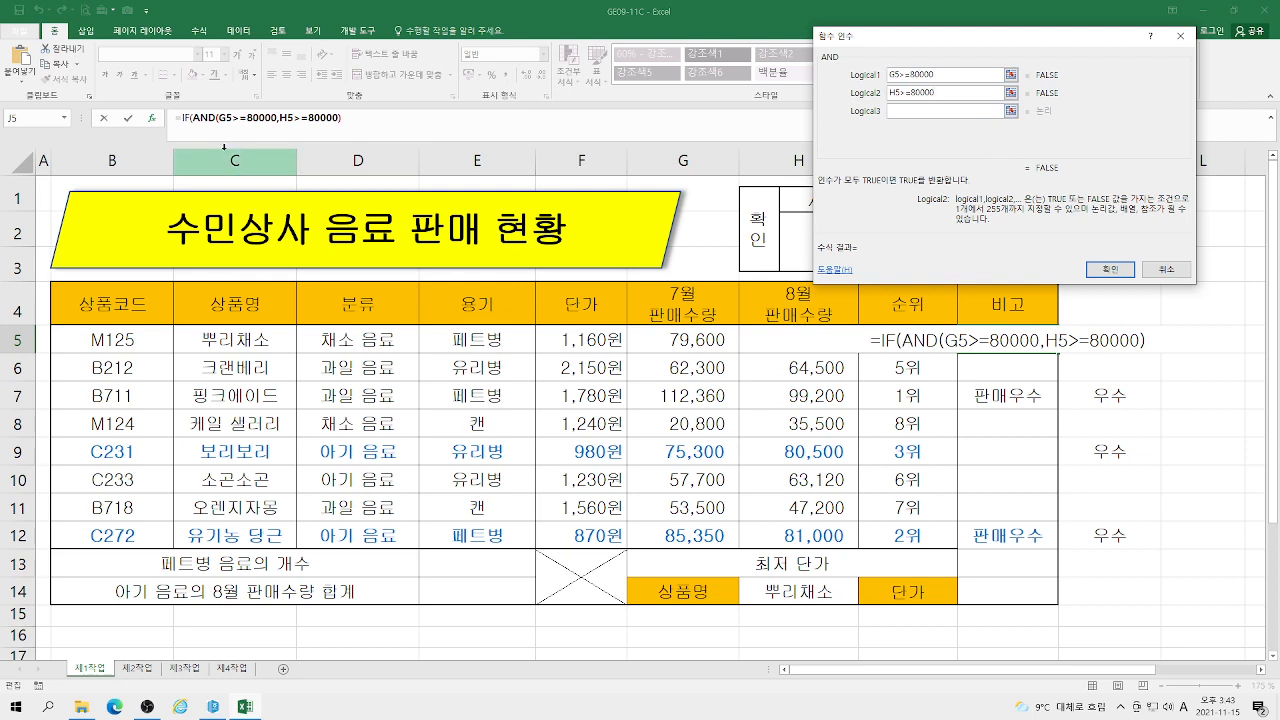
# Complete J5's IF with "판매우수" when true and "" when false, and fill the formula down to J12
pyautogui.click(184, 118)
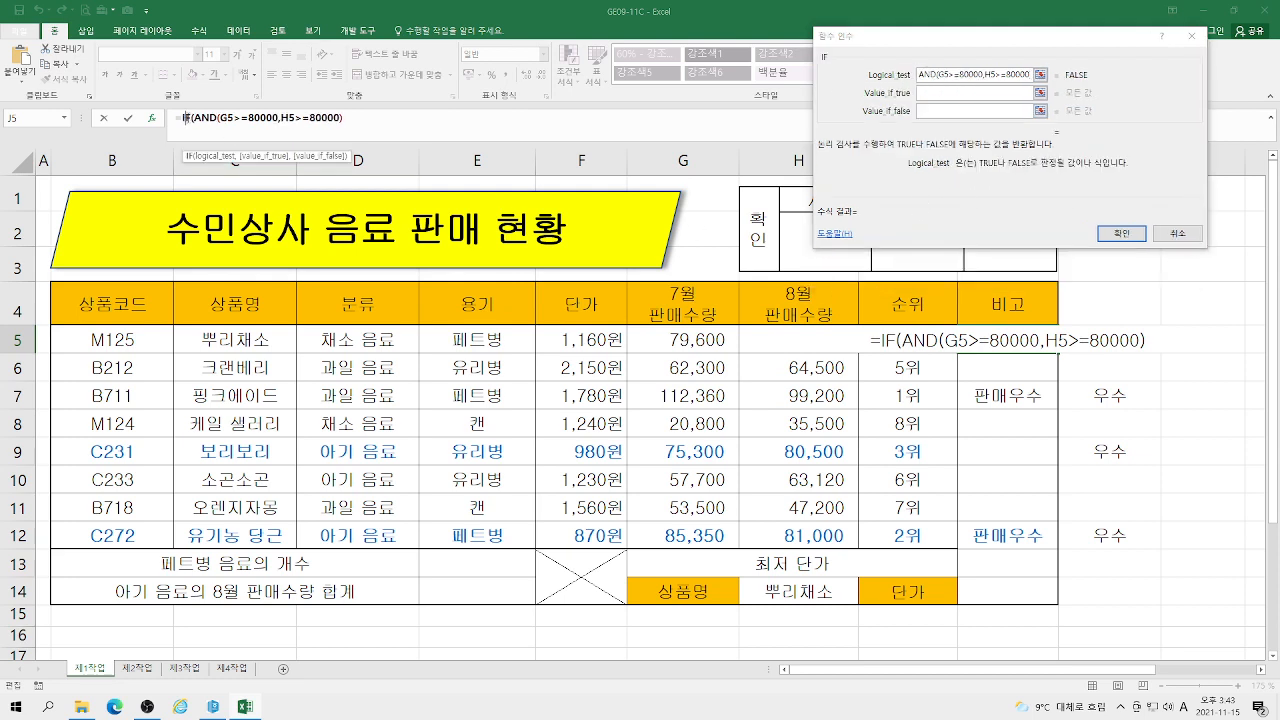
pyautogui.click(938, 93)
pyautogui.write('vks')
pyautogui.press('BackSpace')
pyautogui.press('BackSpace')
pyautogui.press('BackSpace')
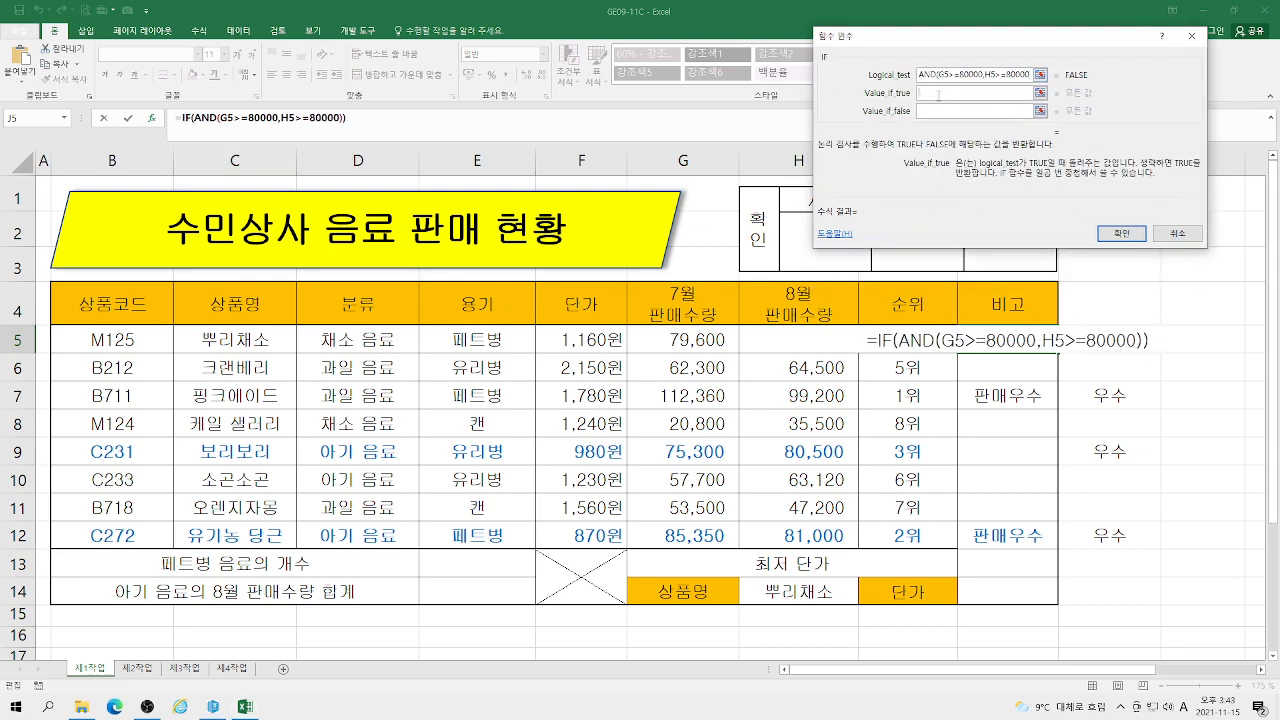
pyautogui.write('판매우수')
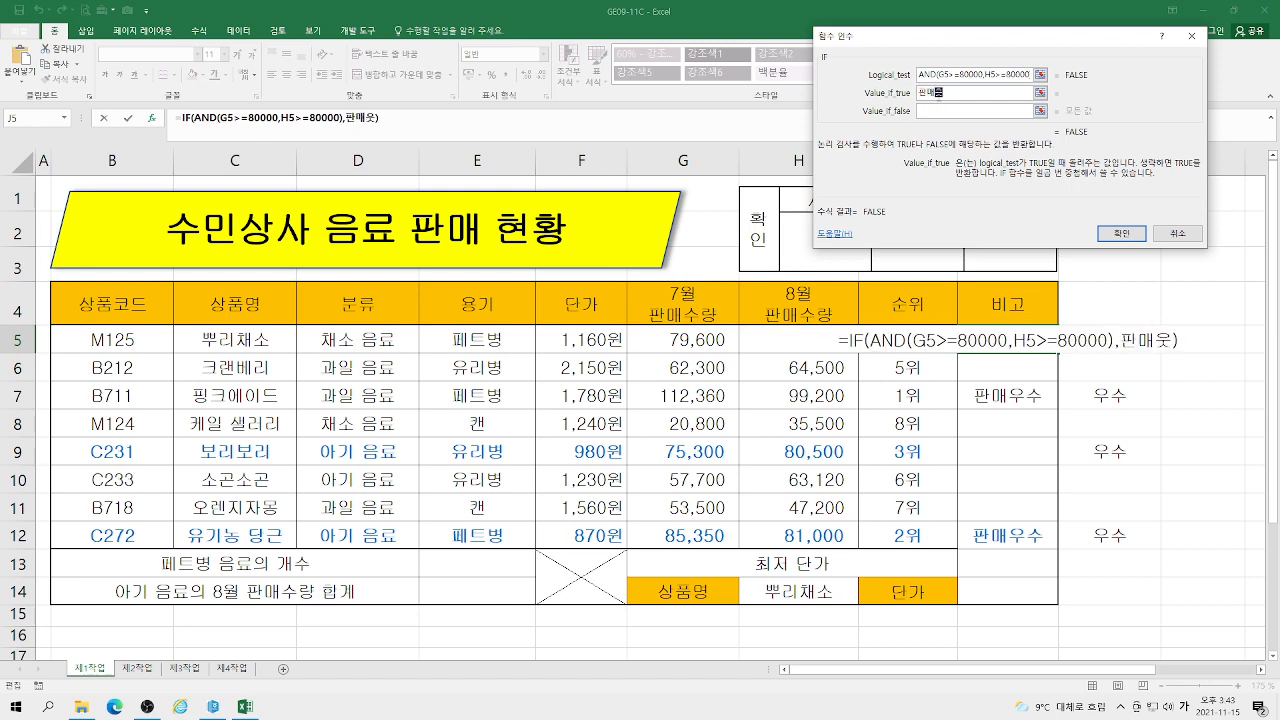
pyautogui.press('Tab')
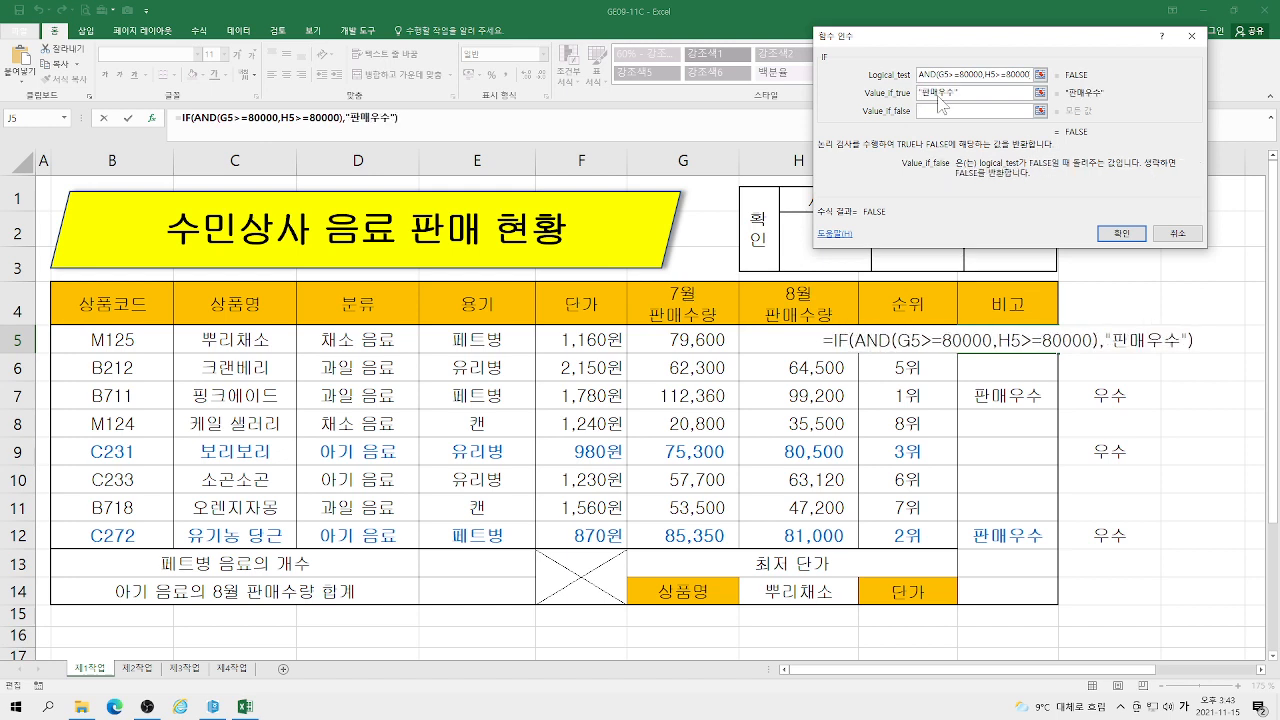
pyautogui.write('""')
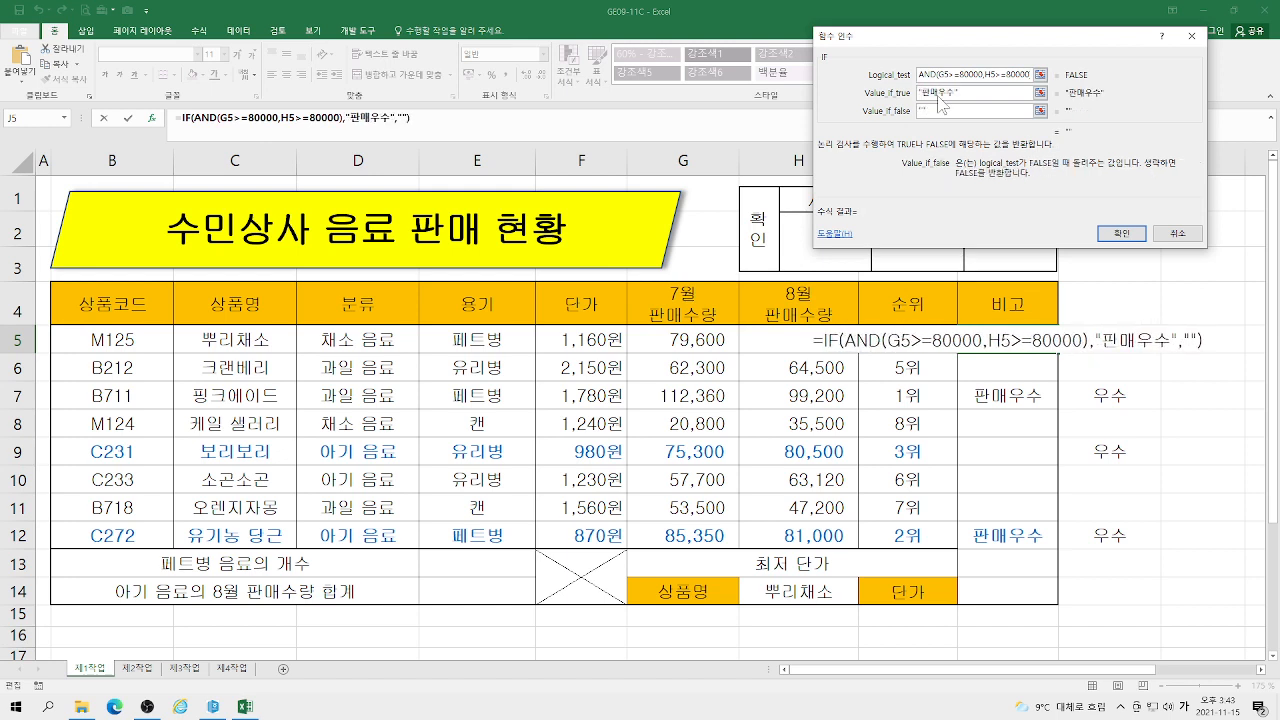
pyautogui.click(1121, 233)
pyautogui.moveTo(1058, 353); pyautogui.dragTo(1062, 546)
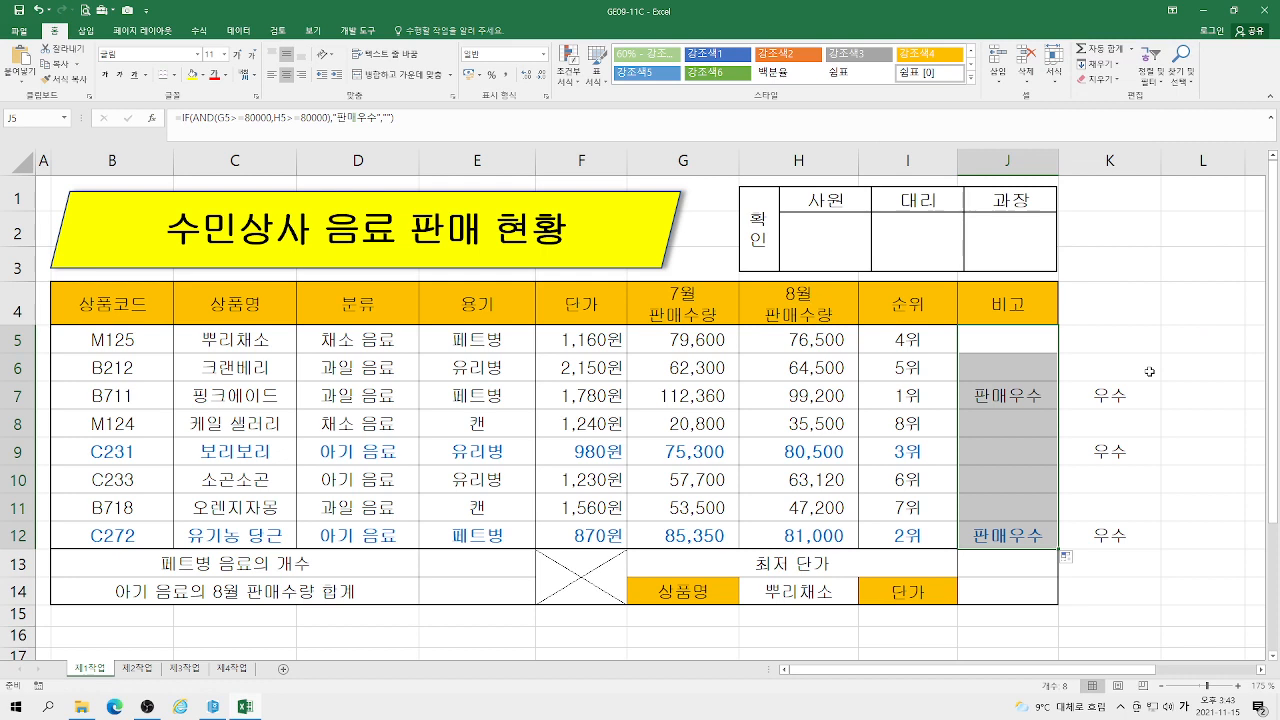
# Start a DCOUNTA formula in E13 for the 페트병 음료의 개수 row and open its function arguments
pyautogui.click(468, 562)
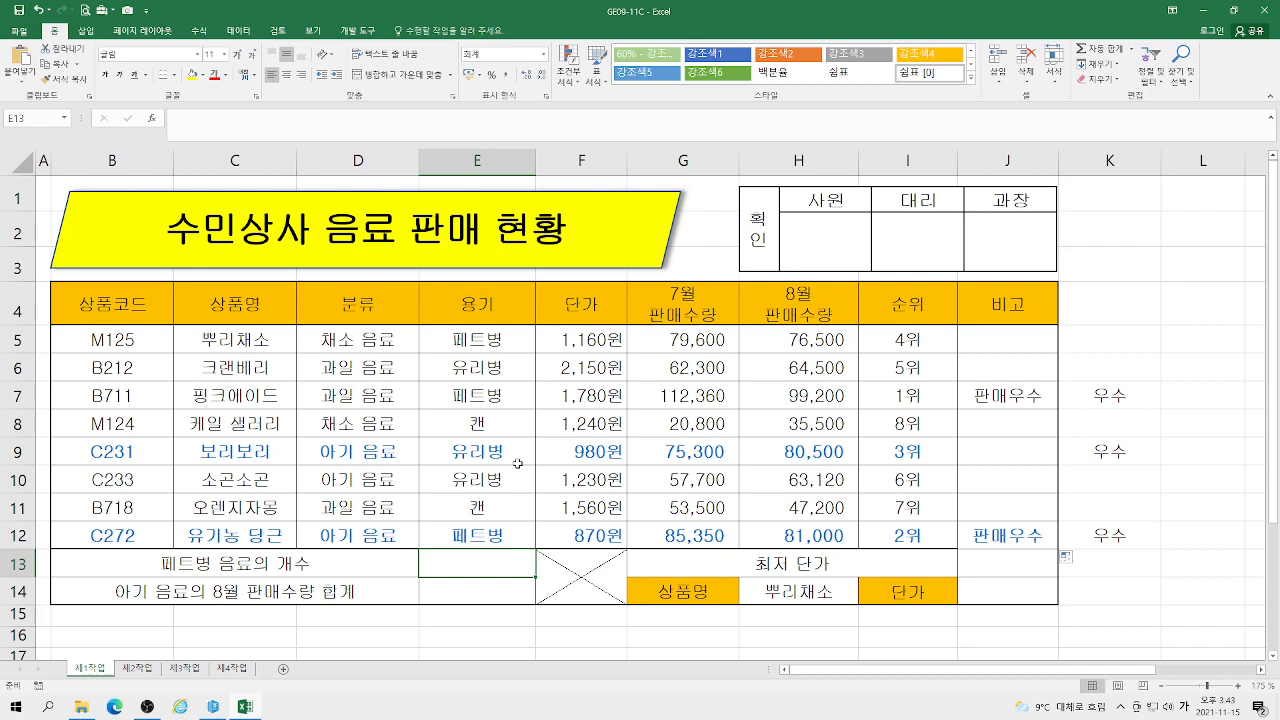
pyautogui.write('=')
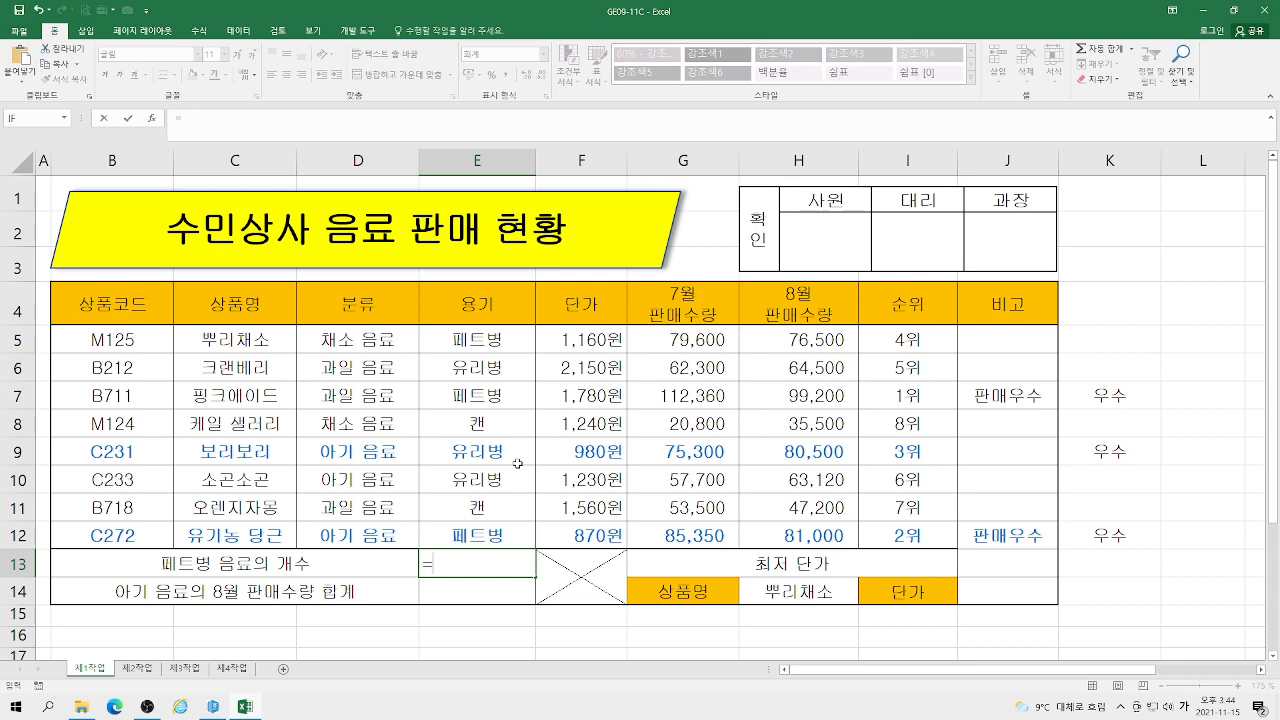
pyautogui.write('da')
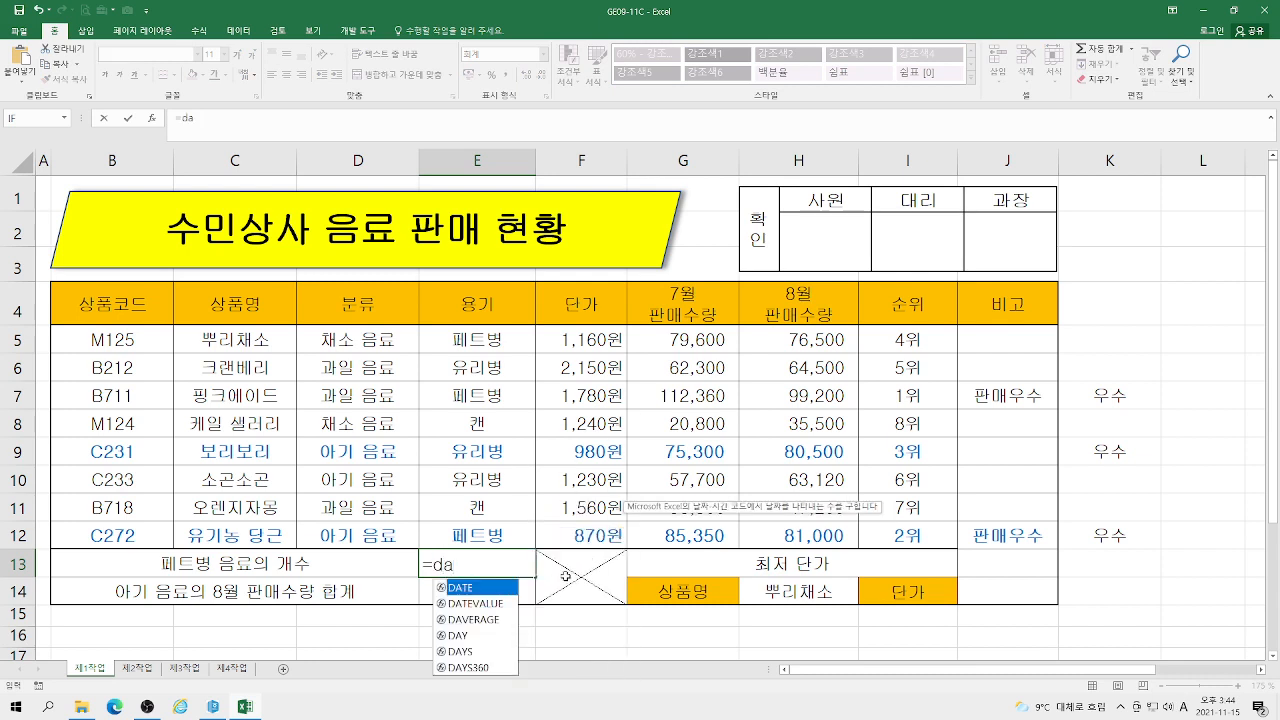
pyautogui.press('BackSpace')
pyautogui.write('c')
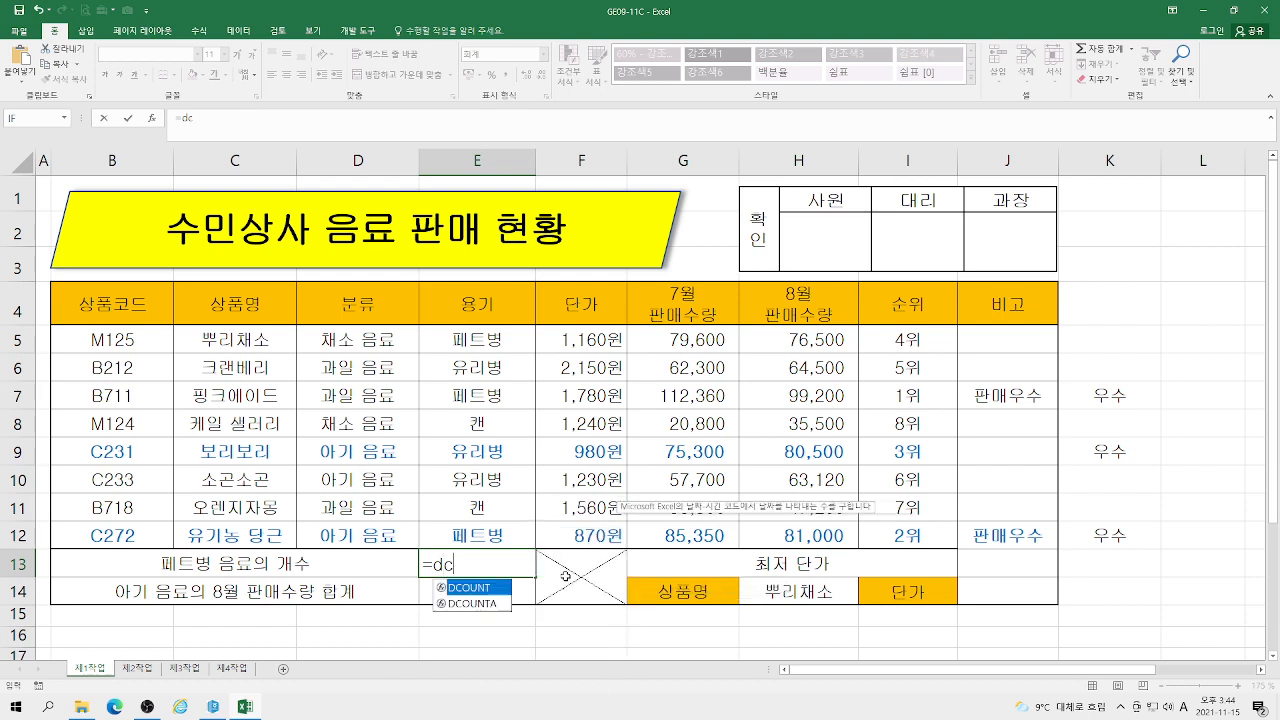
pyautogui.doubleClick(478, 604)
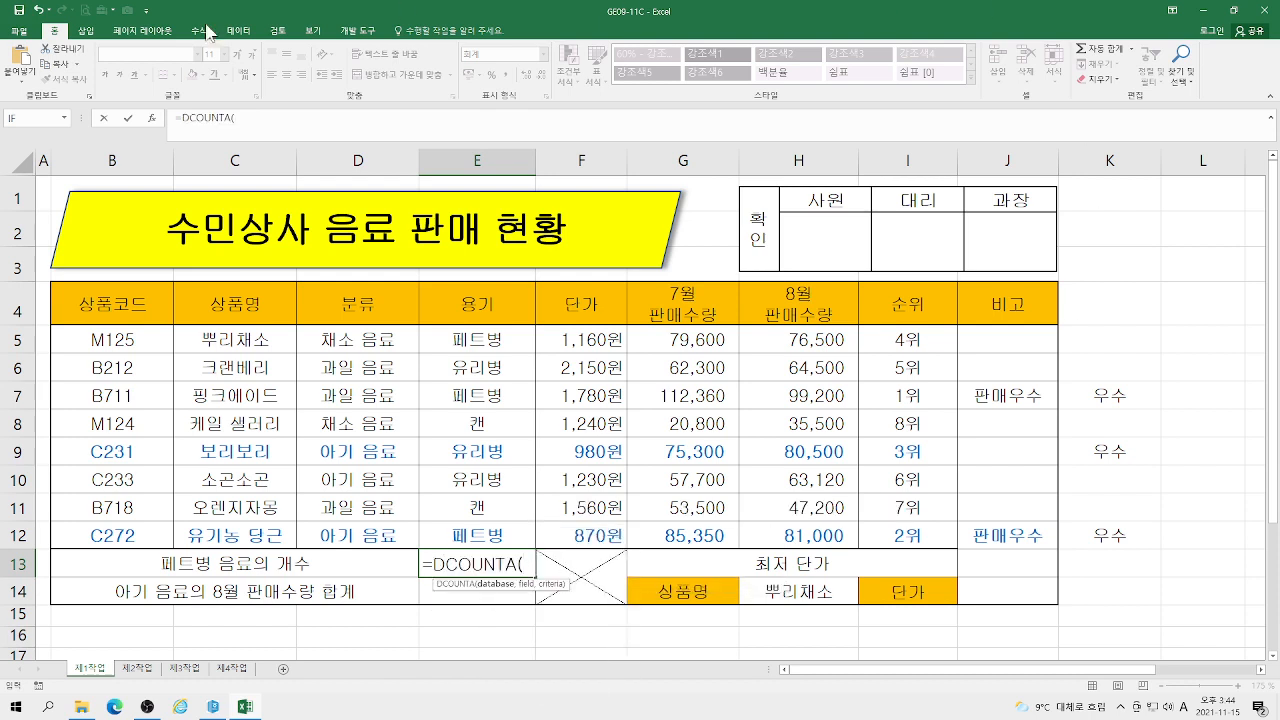
pyautogui.click(153, 120)
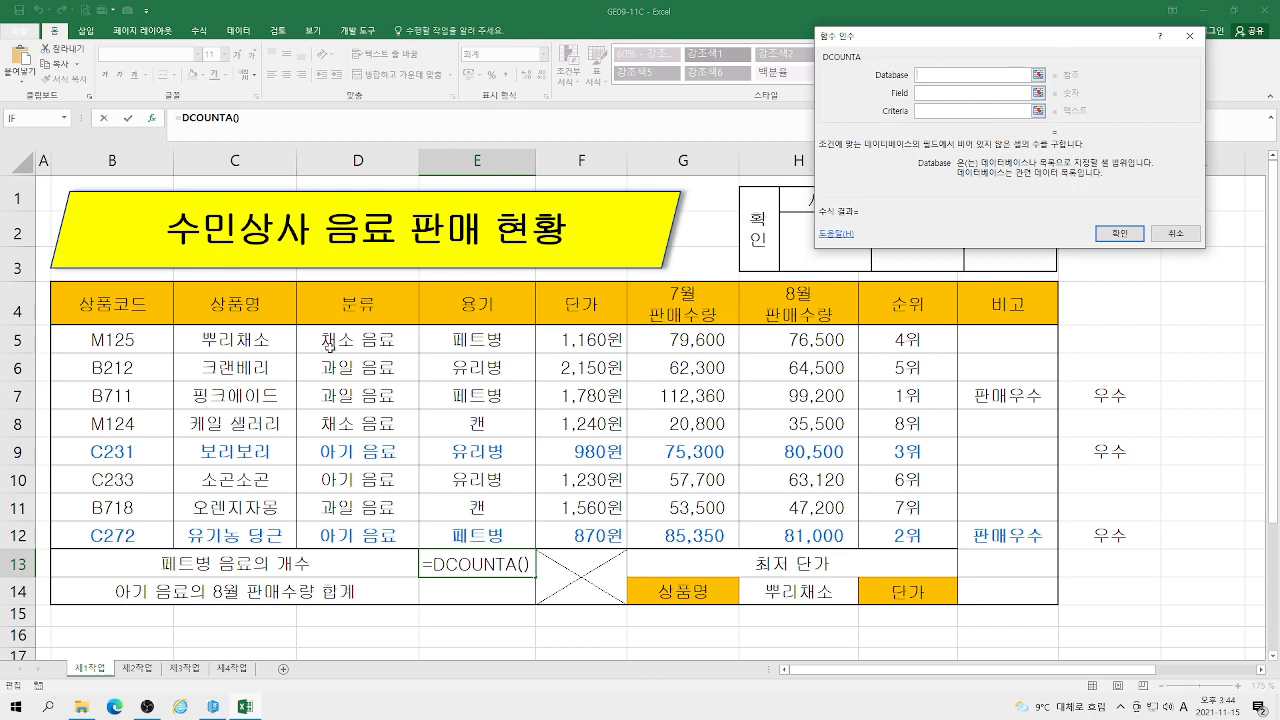
# Set DCOUNTA's database to B4:H12, its field to D4 and its criteria to E4:E5
pyautogui.click(89, 303)
pyautogui.moveTo(89, 303); pyautogui.dragTo(795, 520)
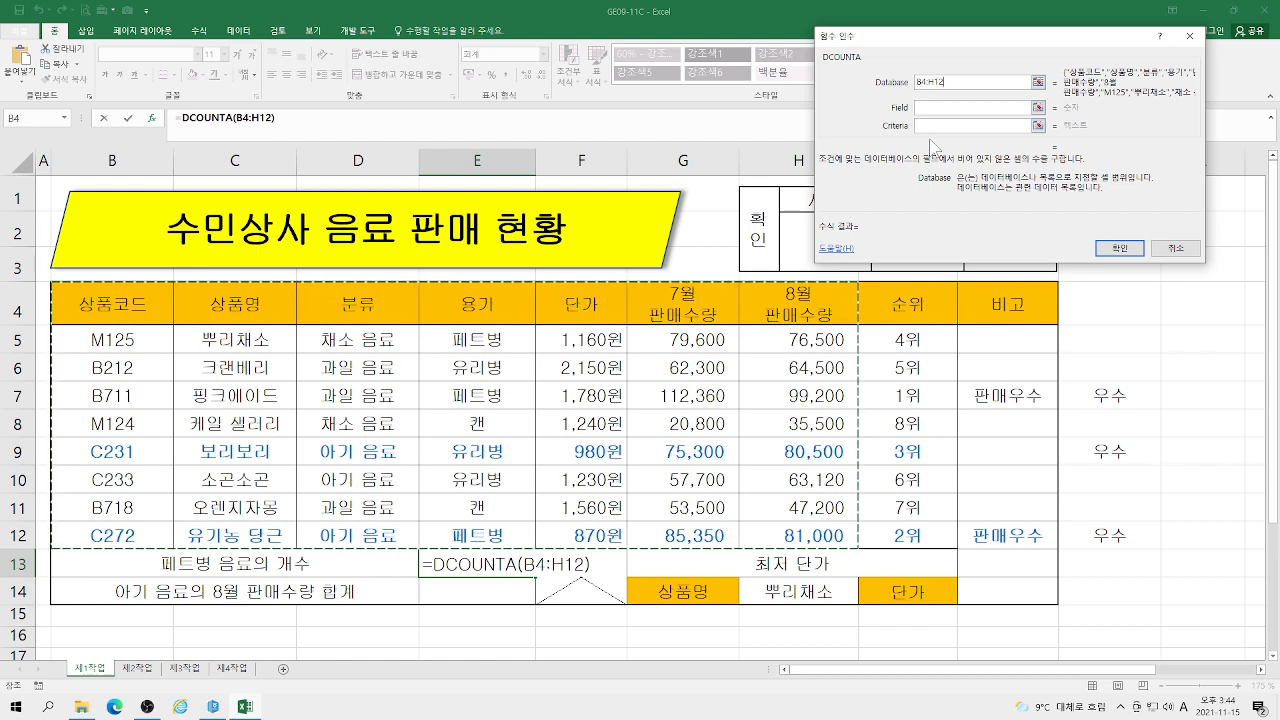
pyautogui.press('Tab')
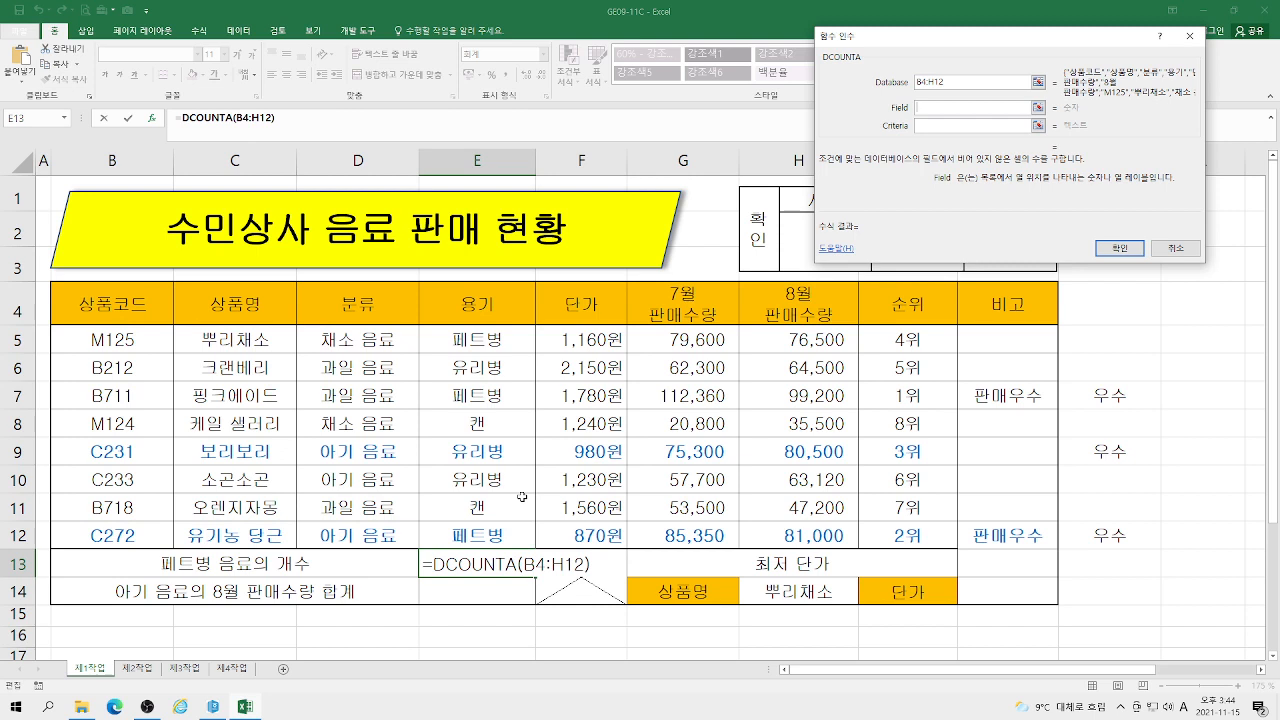
pyautogui.click(366, 309)
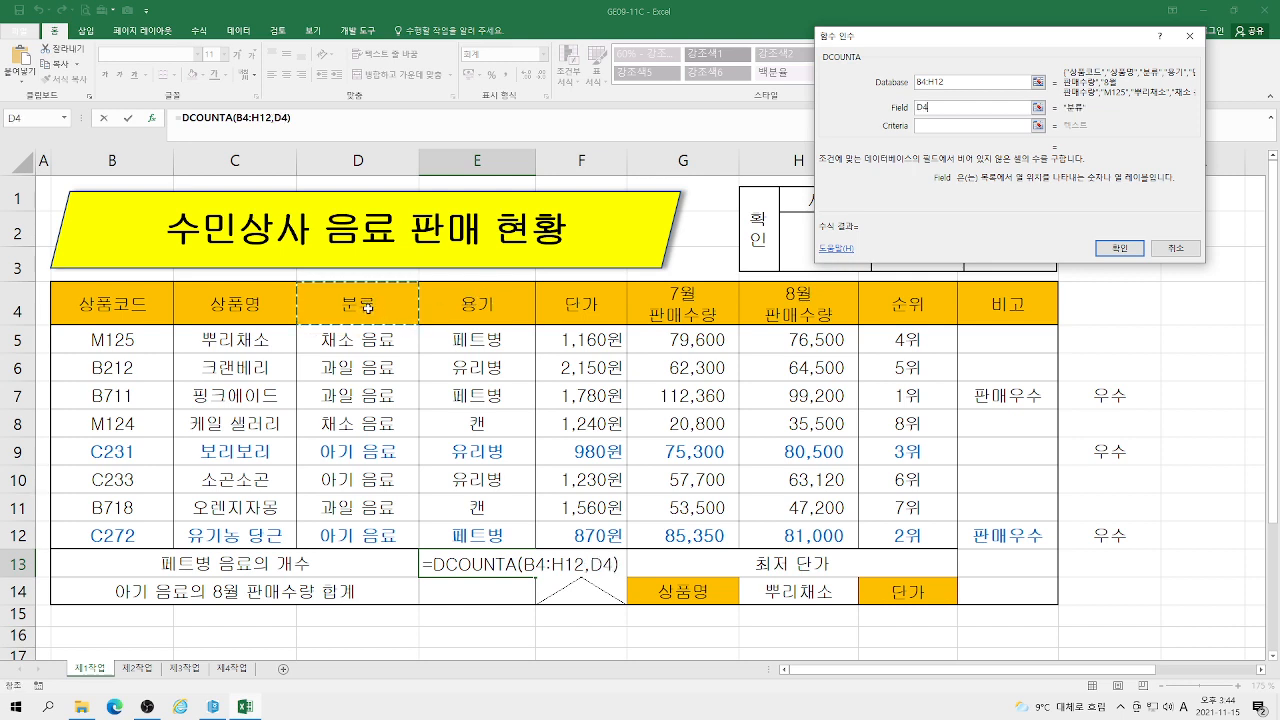
pyautogui.press('Tab')
pyautogui.click(364, 309)
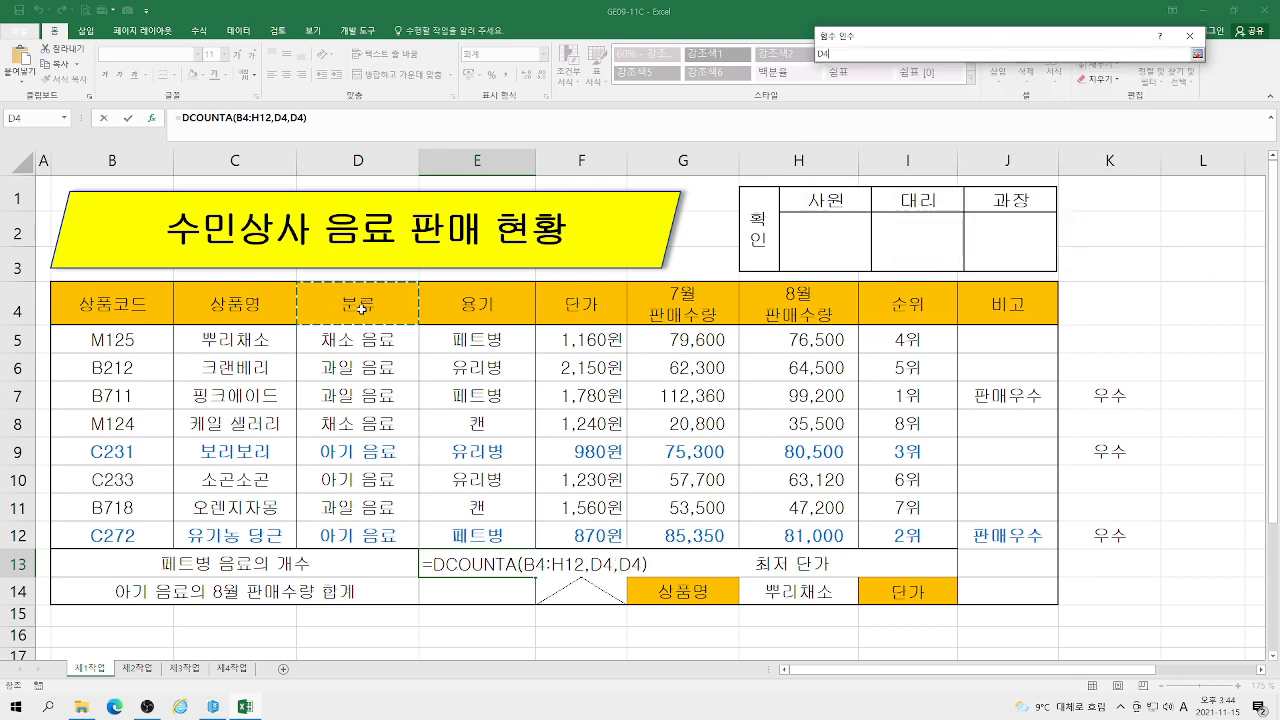
pyautogui.moveTo(476, 309); pyautogui.dragTo(476, 339)
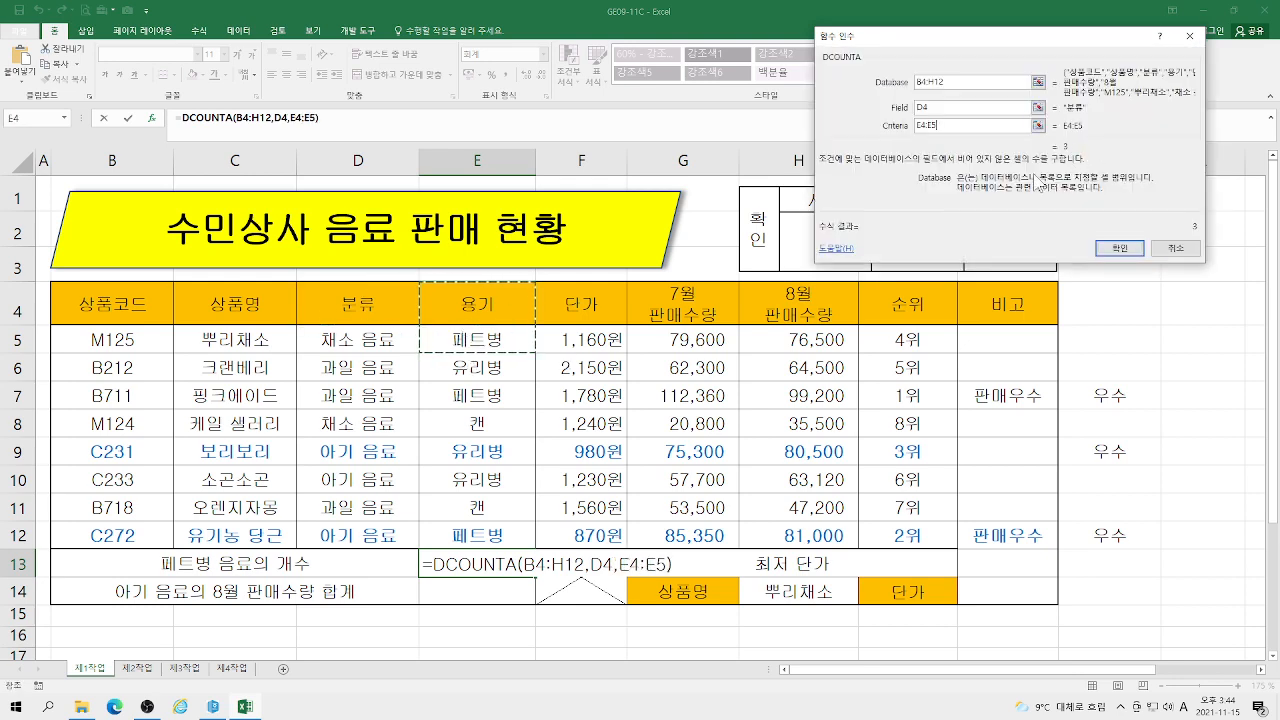
# Change DCOUNTA's field to the 용기 header in E4 and confirm the E13 formula
pyautogui.click(940, 107)
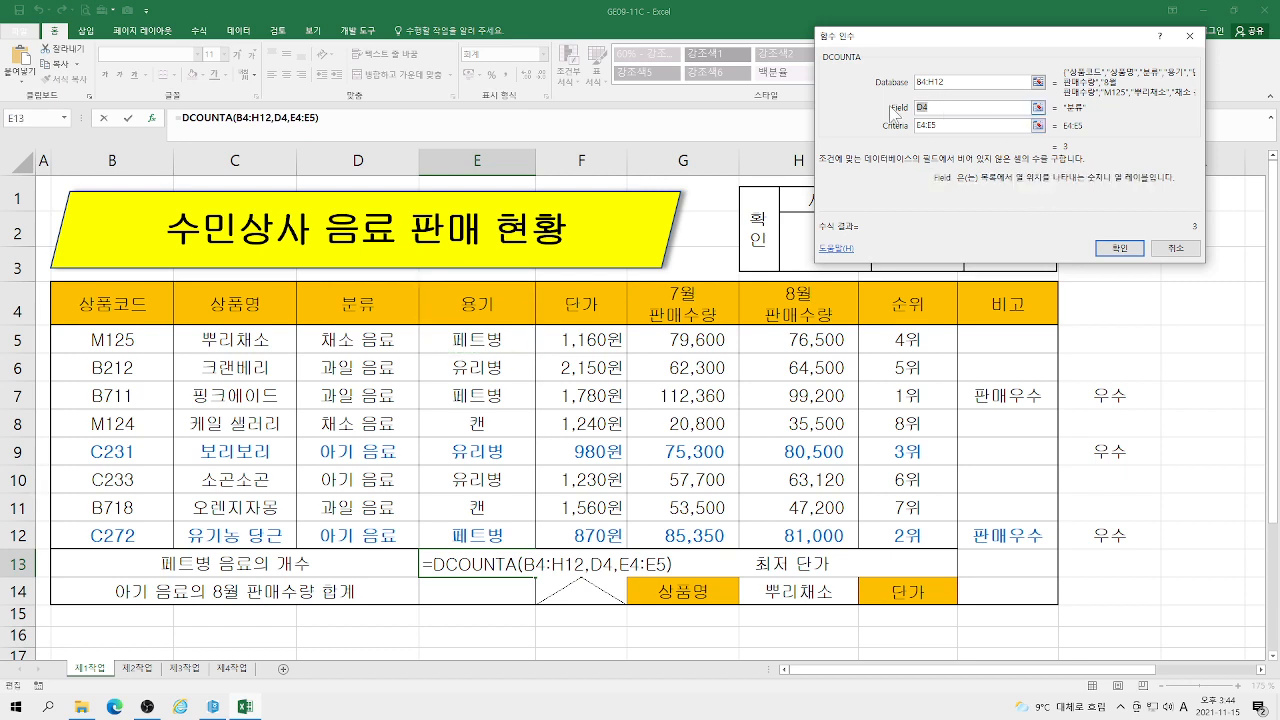
pyautogui.click(484, 298)
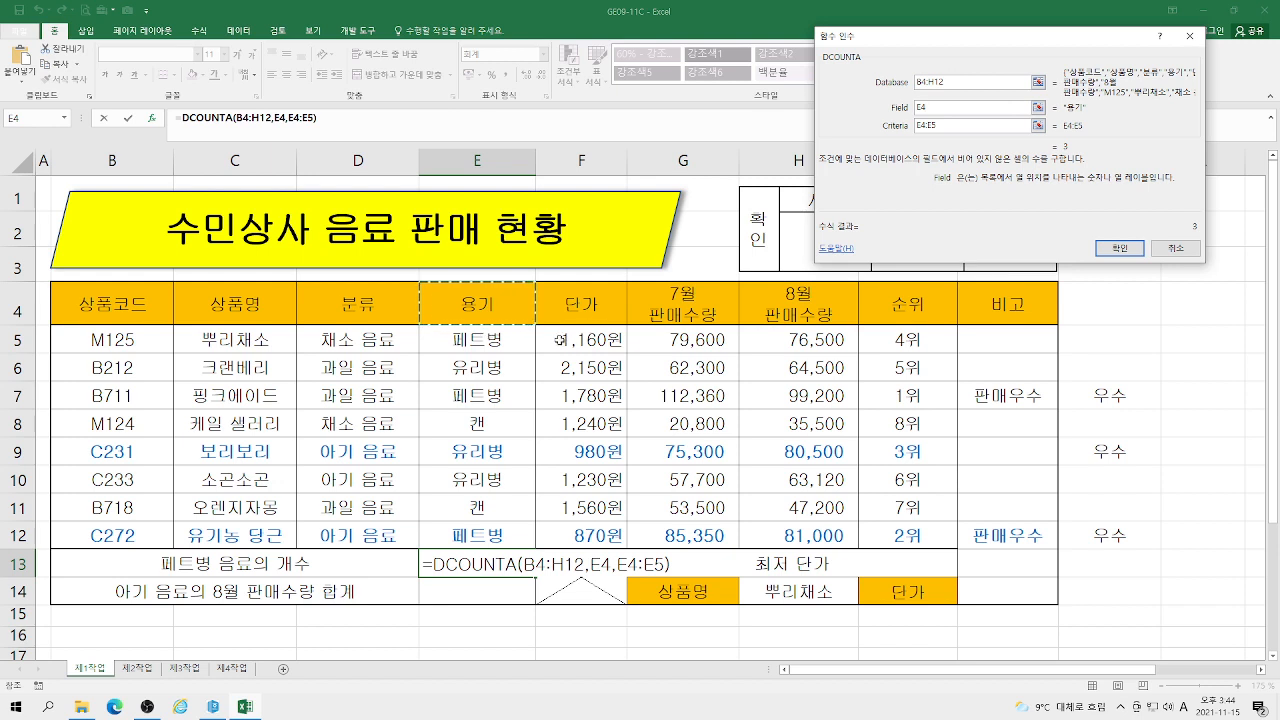
pyautogui.click(1117, 250)
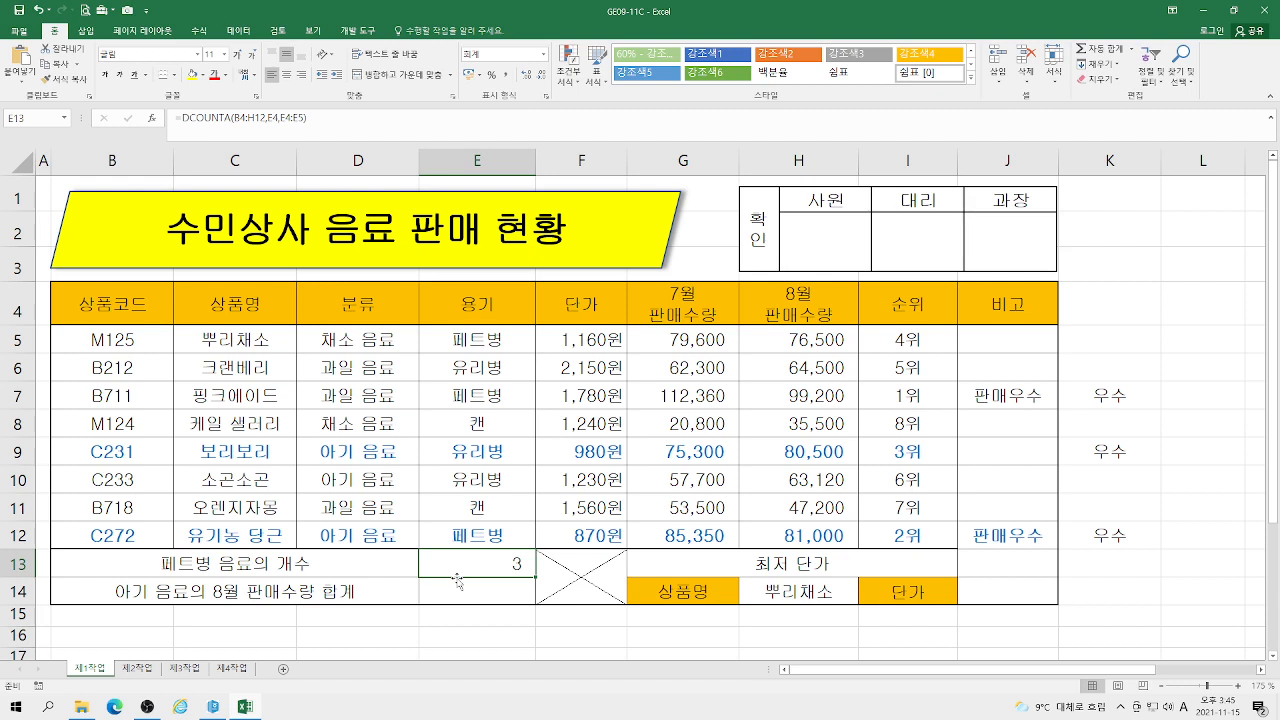
# Start a ROUND formula with a nested SUMIF in E14 for 아기 음료의 8월 판매수량 합계, and open SUMIF's arguments
pyautogui.click(485, 597)
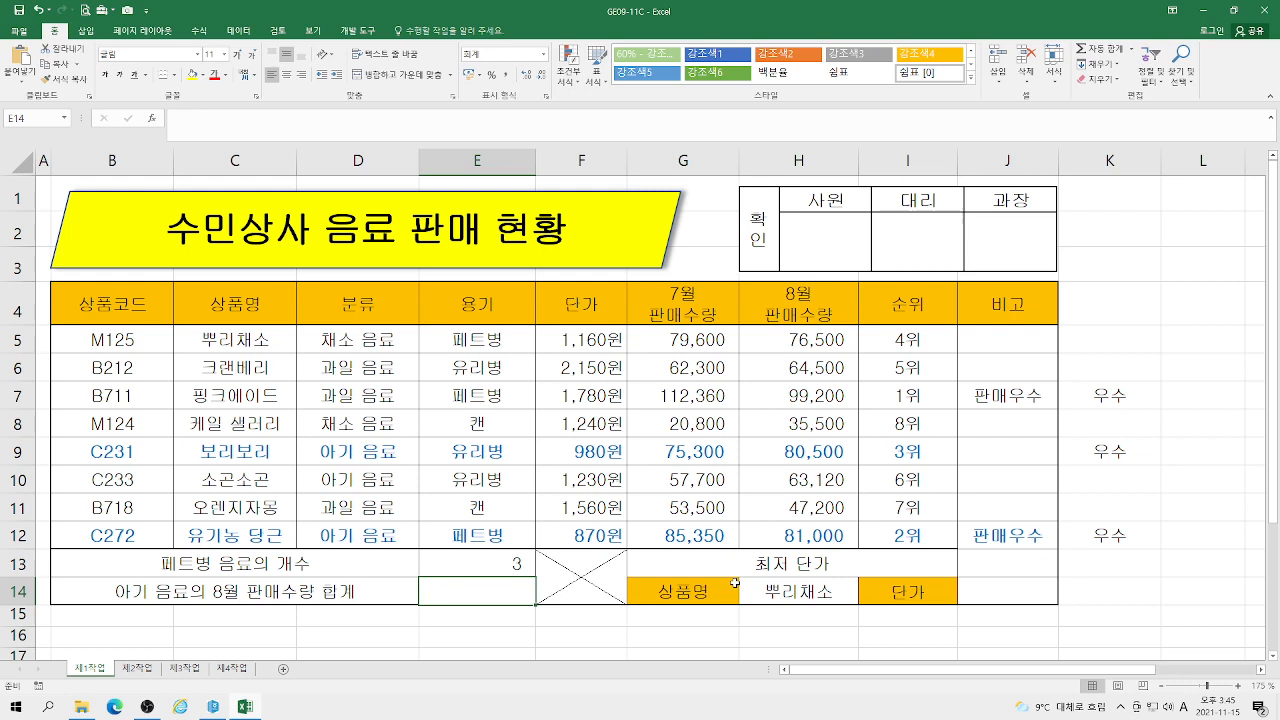
pyautogui.write('=')
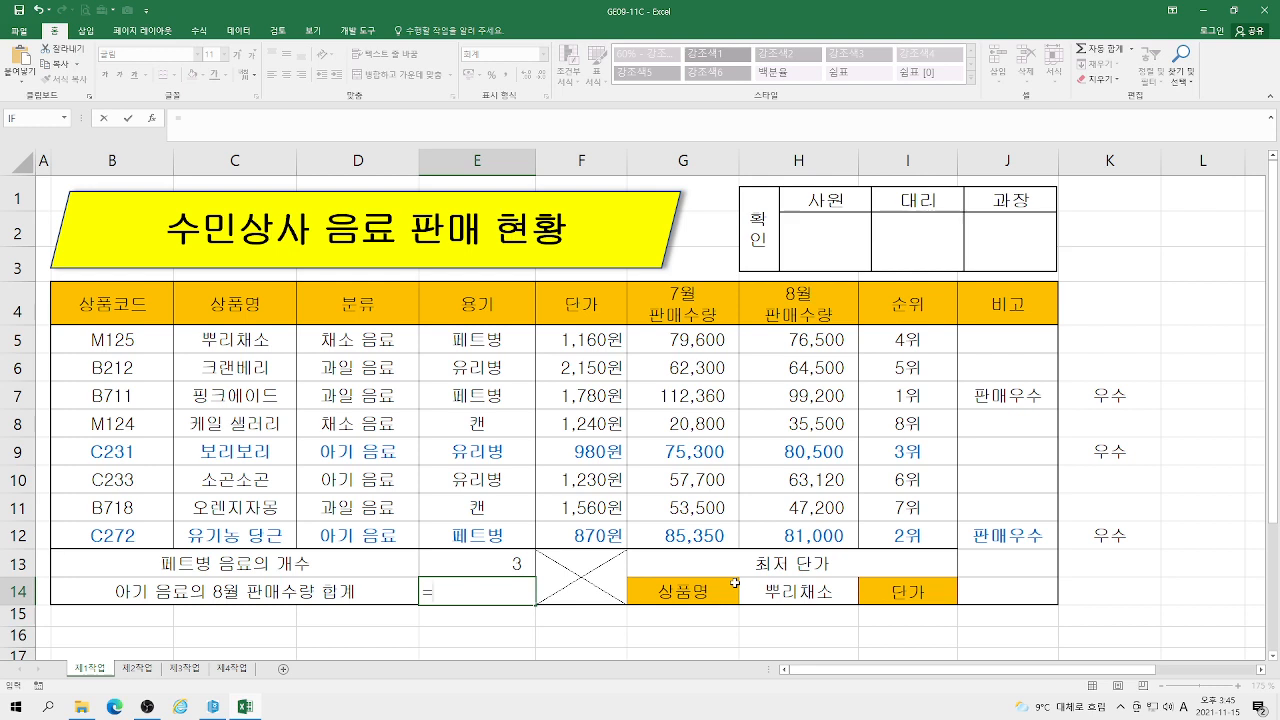
pyautogui.write('ro')
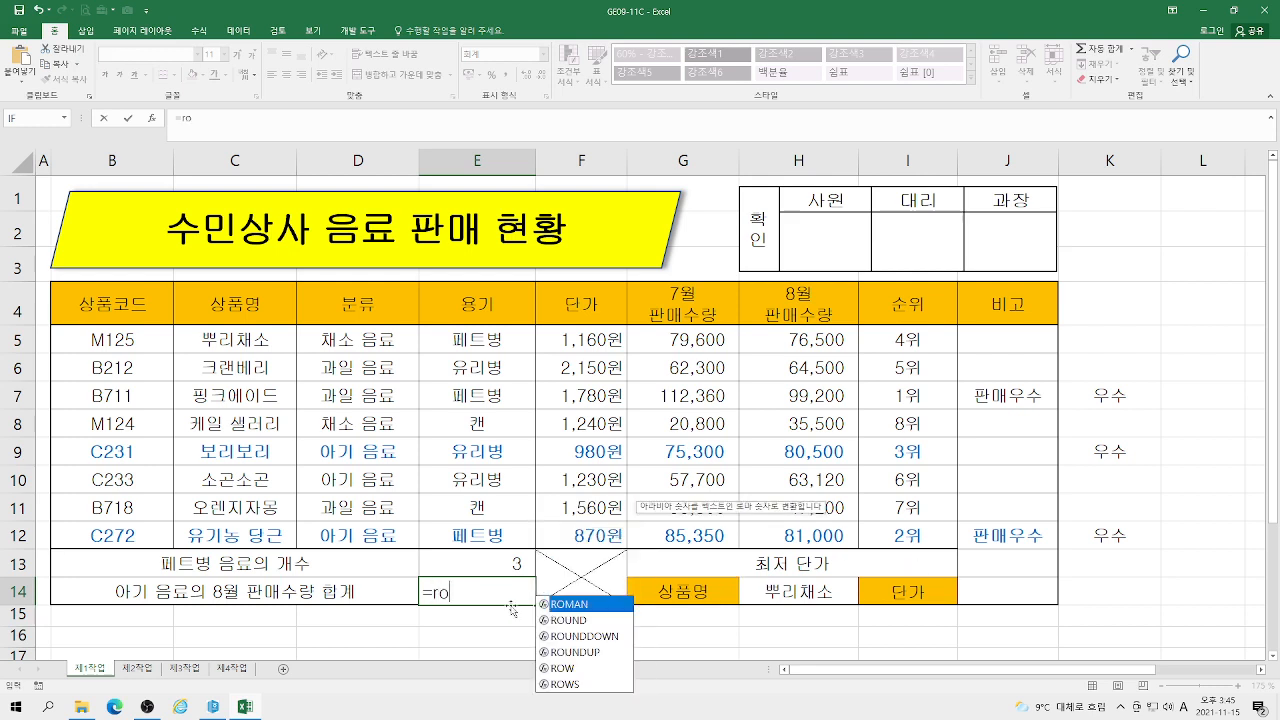
pyautogui.doubleClick(570, 620)
pyautogui.write('s')
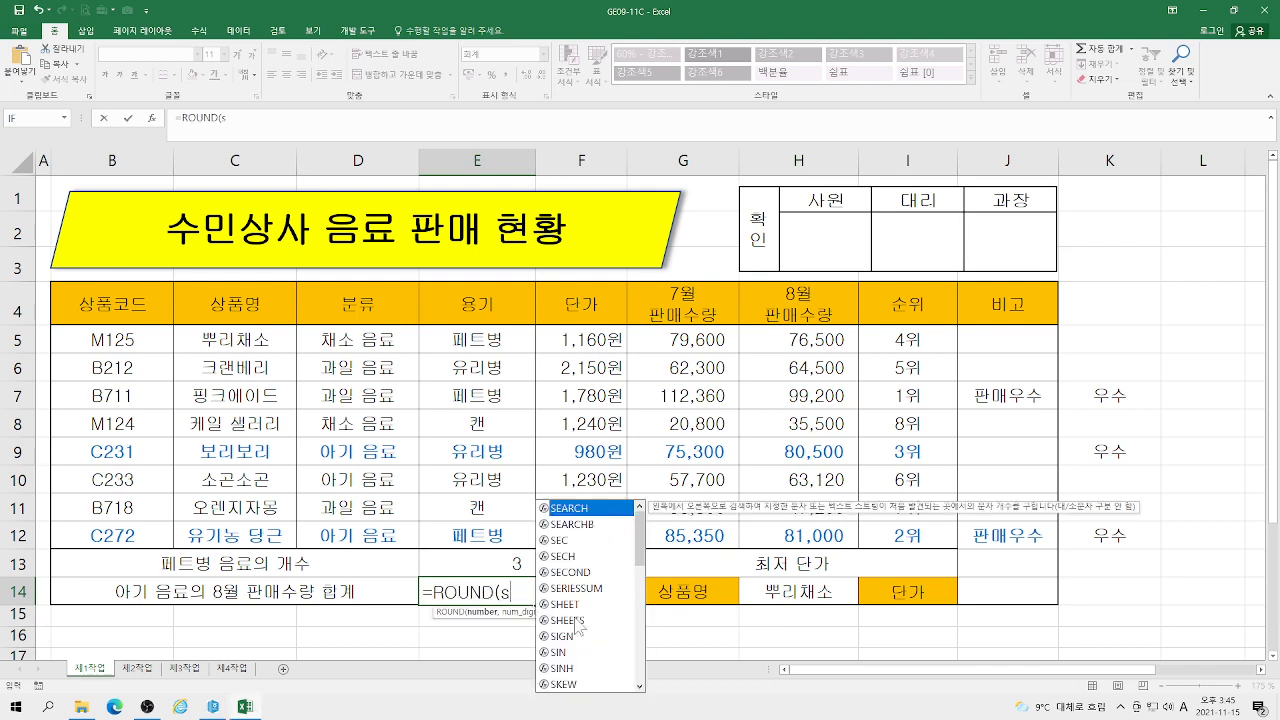
pyautogui.write('u')
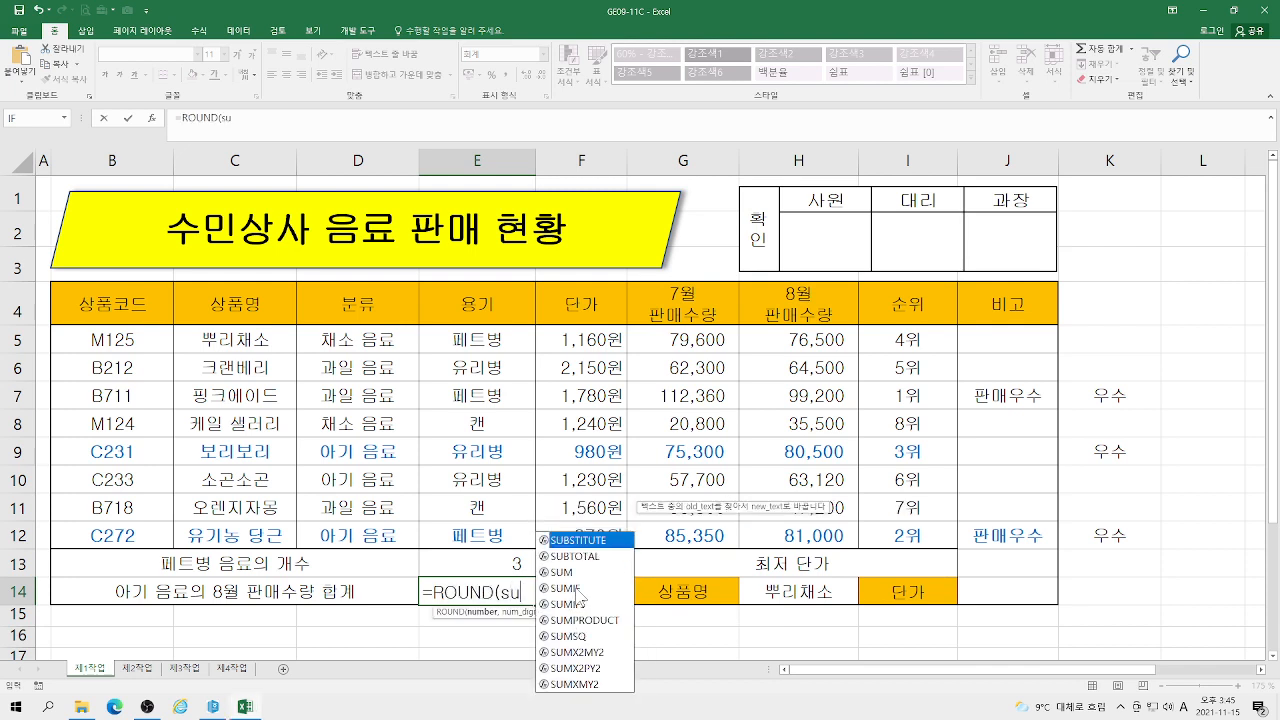
pyautogui.doubleClick(570, 588)
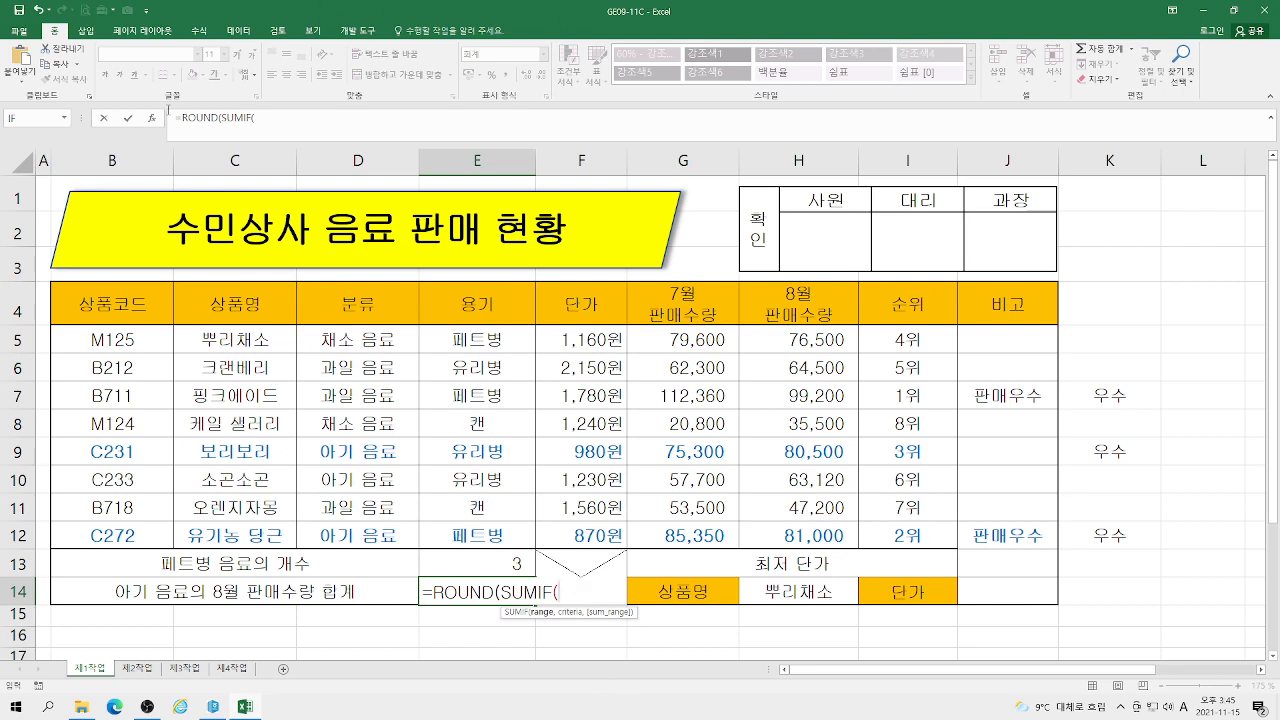
pyautogui.click(152, 117)
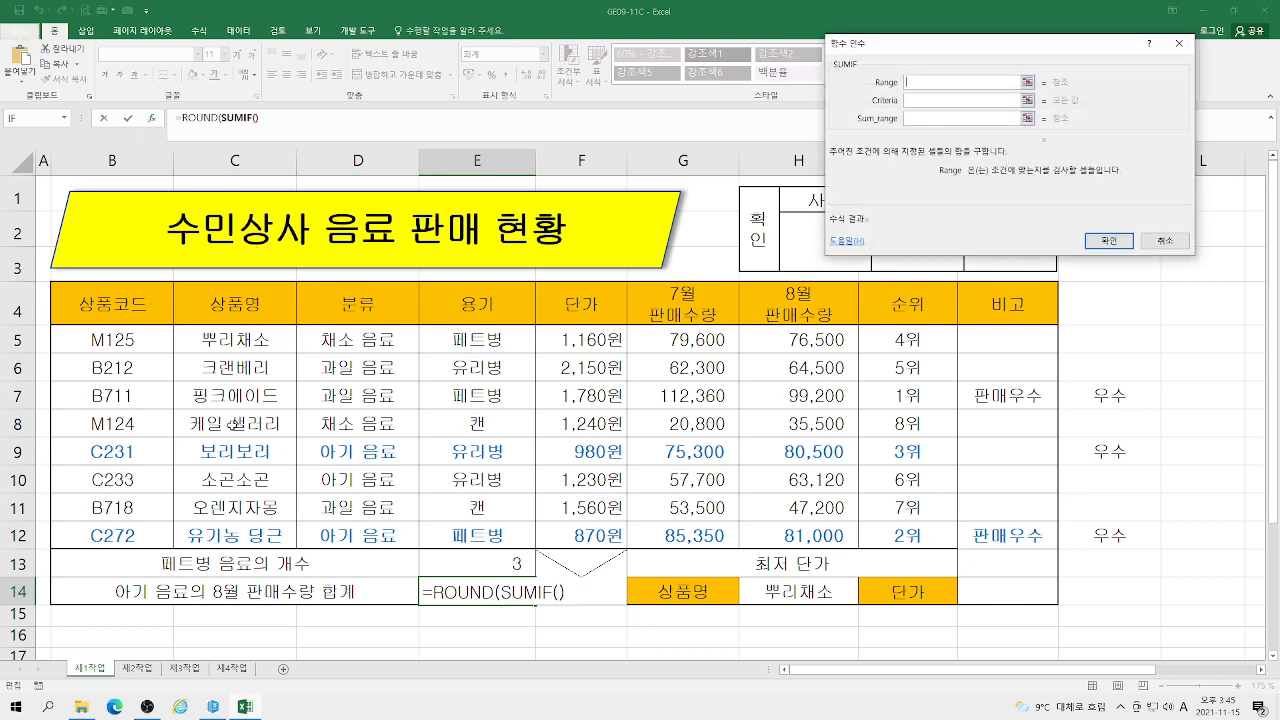
# Set SUMIF's range to D5:D12, criteria to D9 and sum range to H5:H12, and switch to the enclosing ROUND's arguments
pyautogui.moveTo(340, 341); pyautogui.dragTo(350, 546)
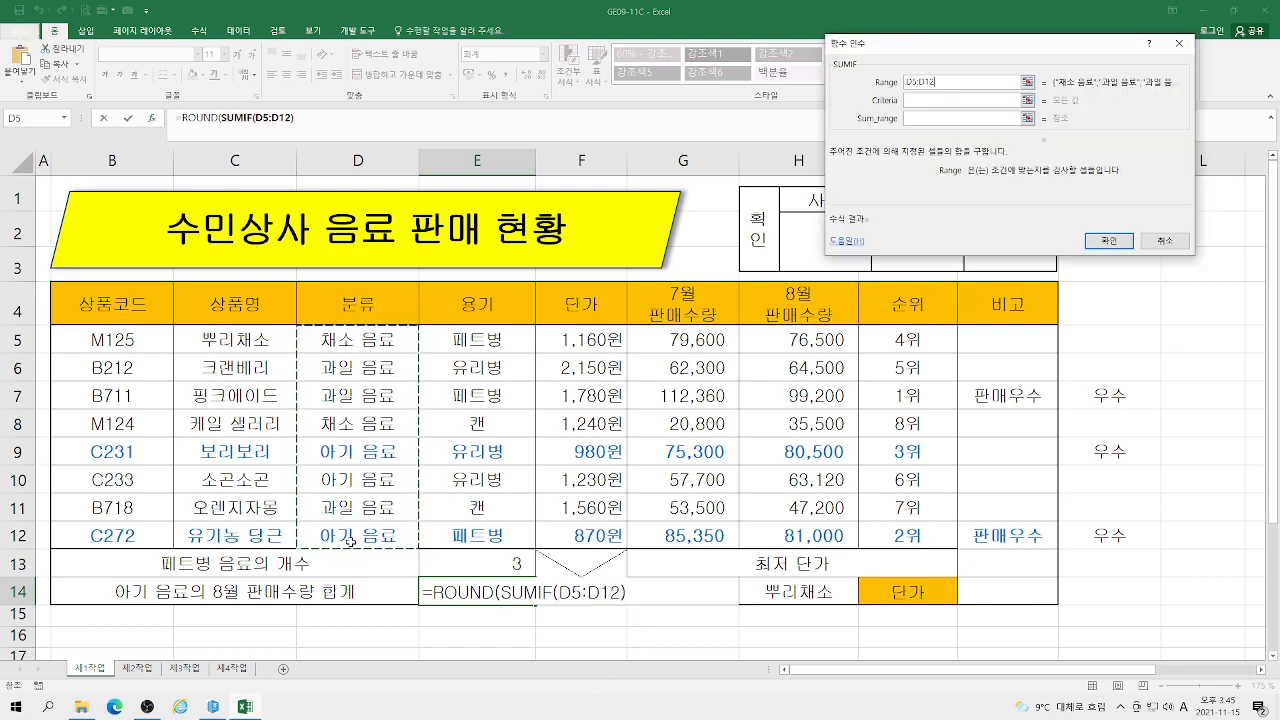
pyautogui.press('Tab')
pyautogui.click(358, 450)
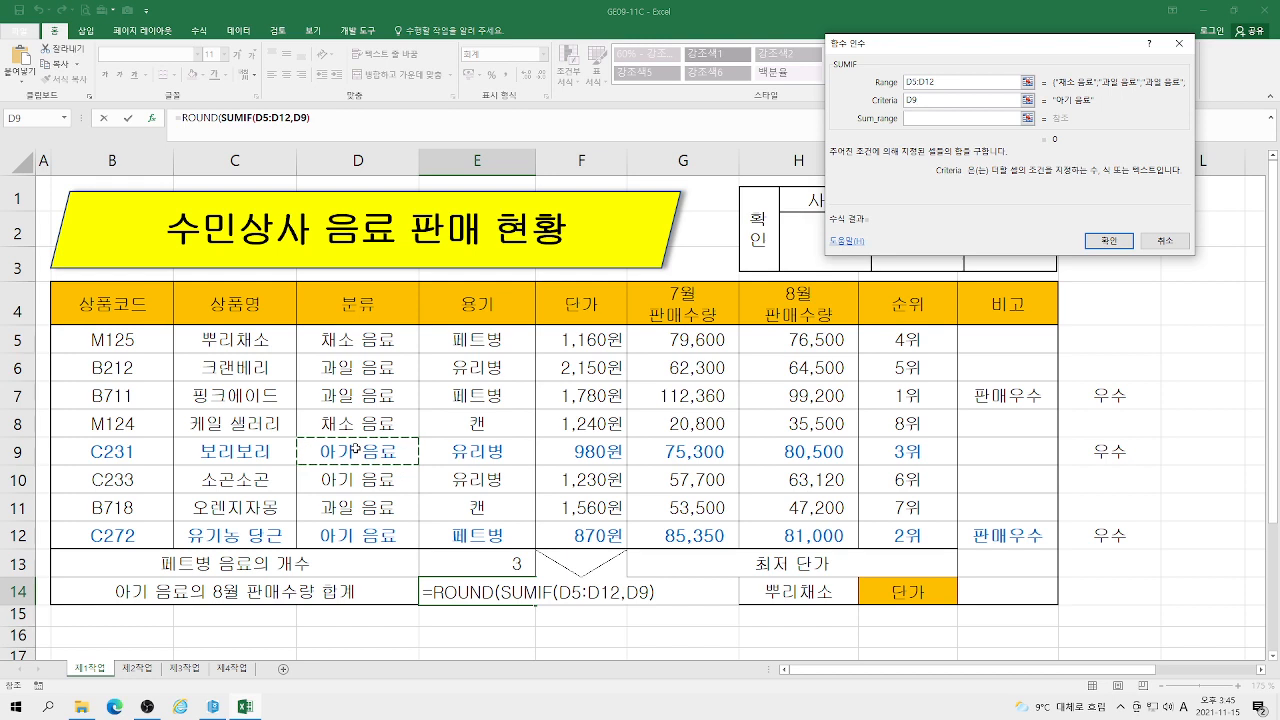
pyautogui.press('Tab')
pyautogui.click(777, 349)
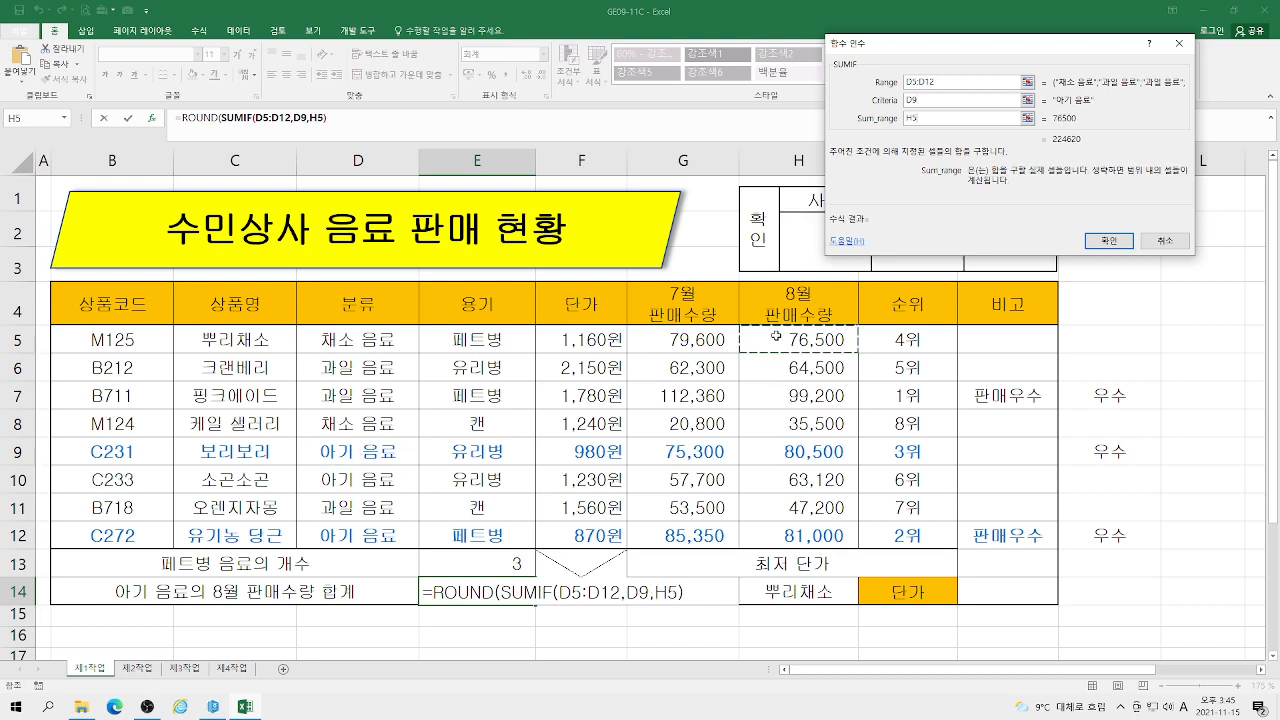
pyautogui.moveTo(777, 349); pyautogui.dragTo(787, 523)
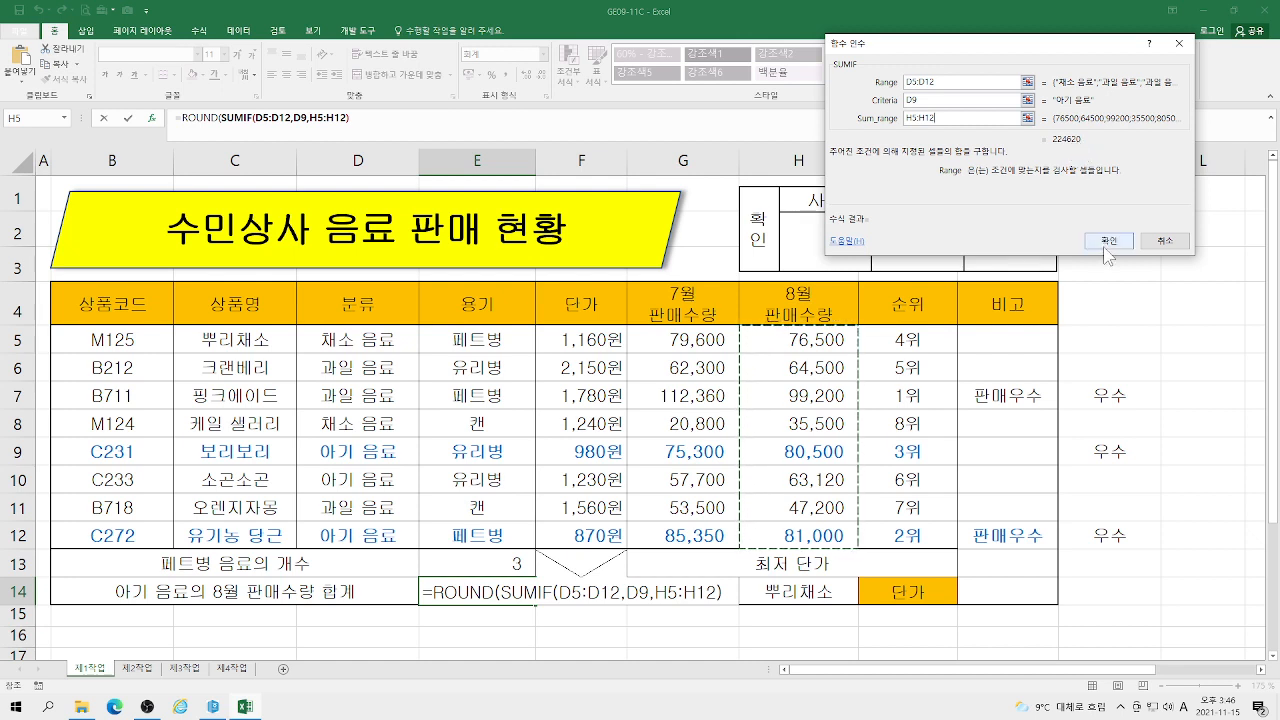
pyautogui.click(203, 118)
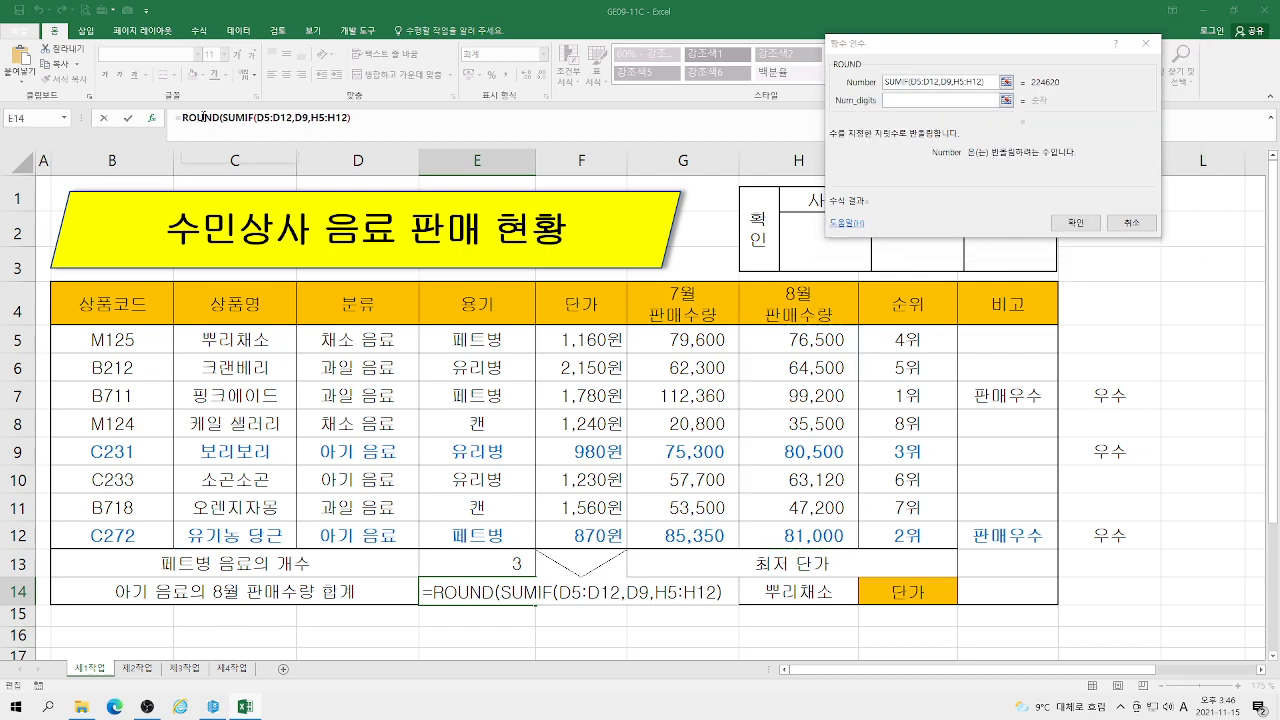
# Set ROUND's number of digits to -2 for the SUMIF total and confirm the E14 formula
pyautogui.click(896, 100)
pyautogui.write('-2')
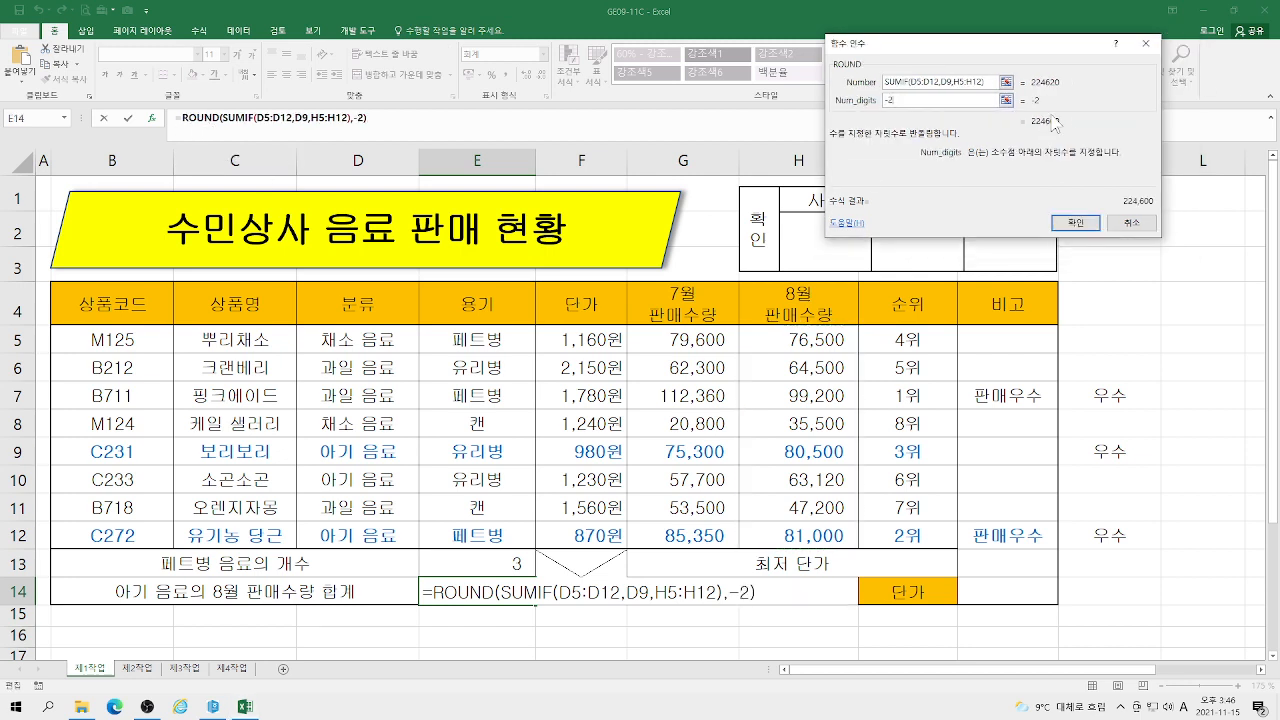
pyautogui.press('BackSpace')
pyautogui.write('3')
pyautogui.press('BackSpace')
pyautogui.write('2')
pyautogui.press('BackSpace')
pyautogui.write('4')
pyautogui.press('BackSpace')
pyautogui.write('2')
pyautogui.click(1076, 221)
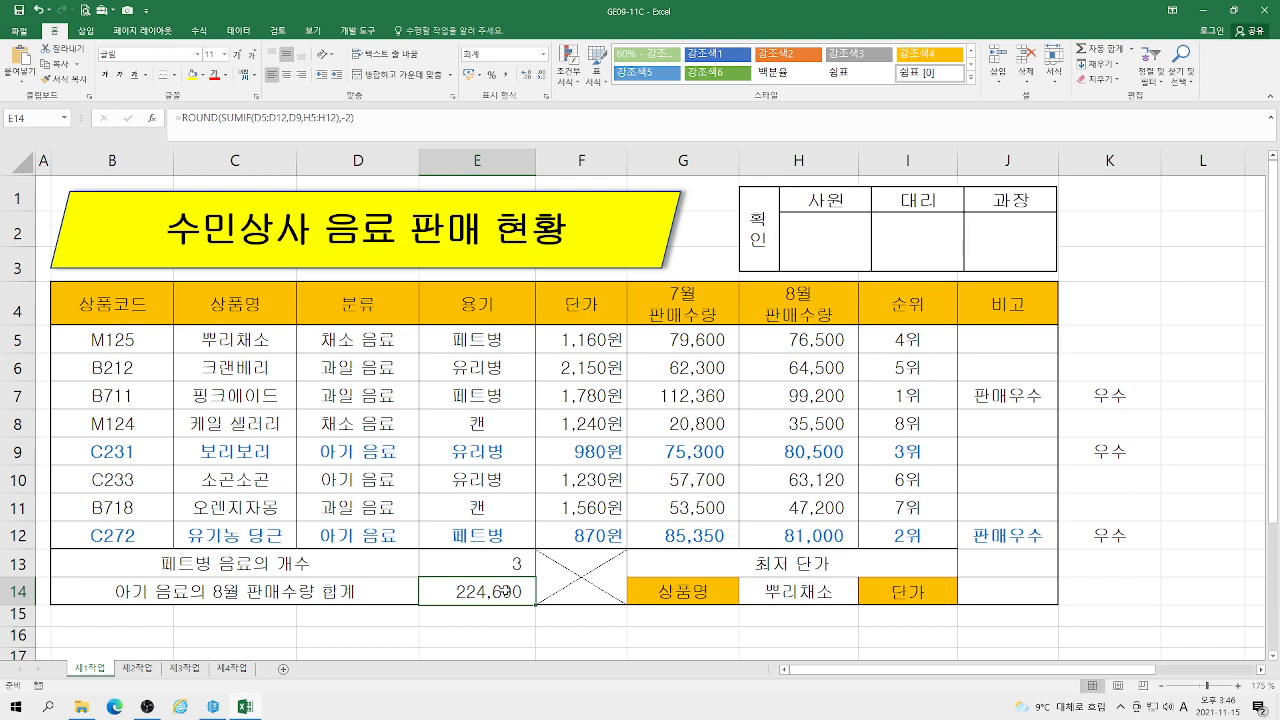
# Reopen ROUND's arguments in E14, try 2 as the number of digits, and restore -2
pyautogui.click(199, 117)
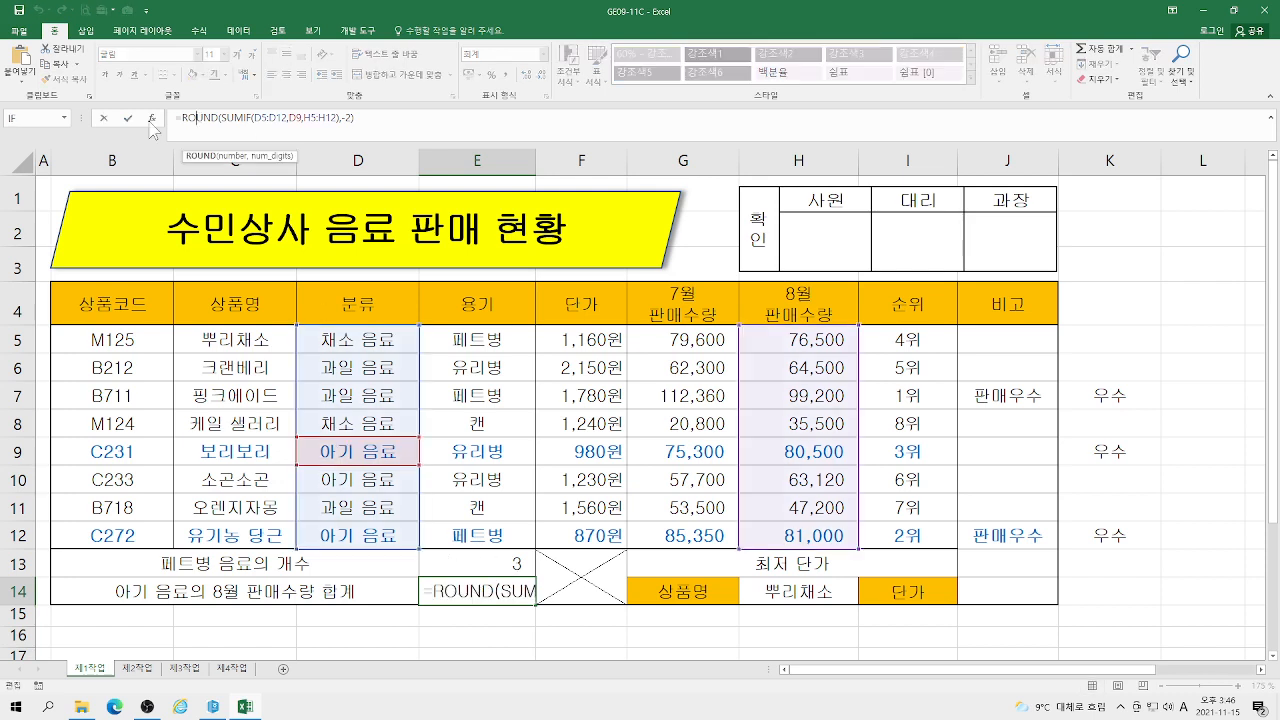
pyautogui.click(152, 117)
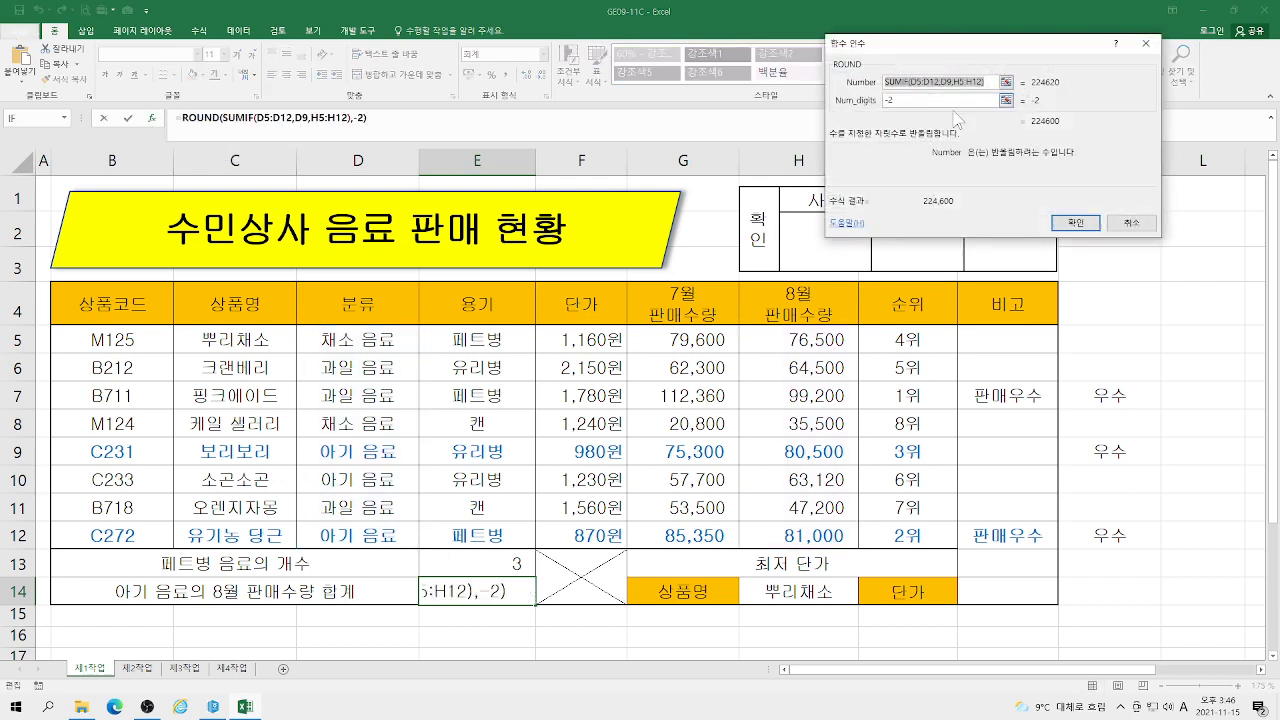
pyautogui.click(890, 101)
pyautogui.press('BackSpace')
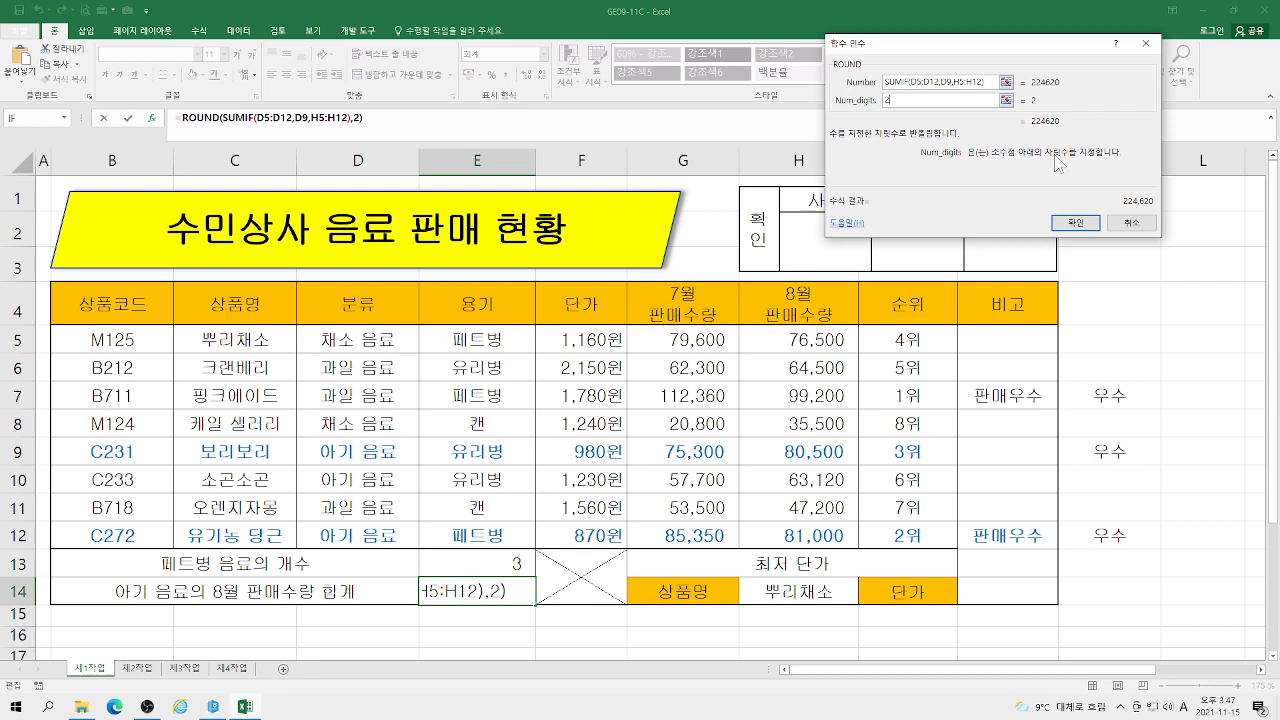
pyautogui.press('BackSpace')
pyautogui.write('-2')
pyautogui.click(1070, 222)
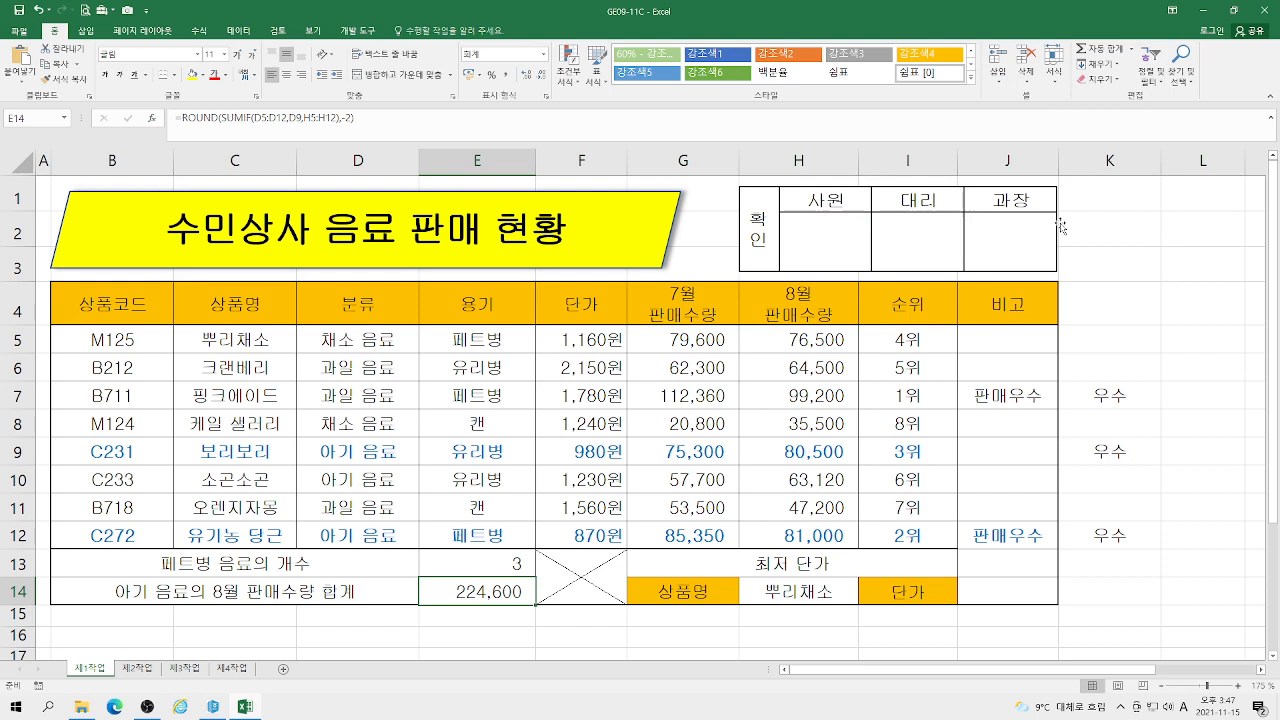
# Enter a MIN formula in J13 for 최저 단가 over the 단가 range F5:F12
pyautogui.click(998, 565)
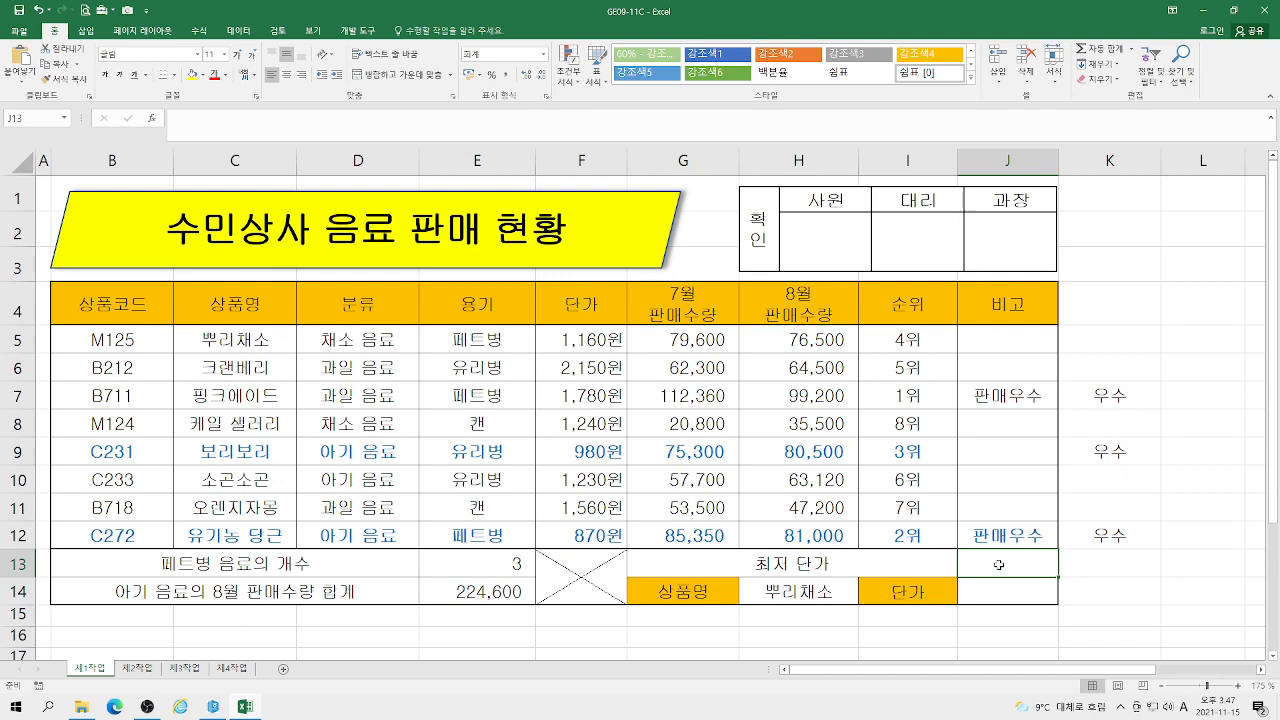
pyautogui.write('=m')
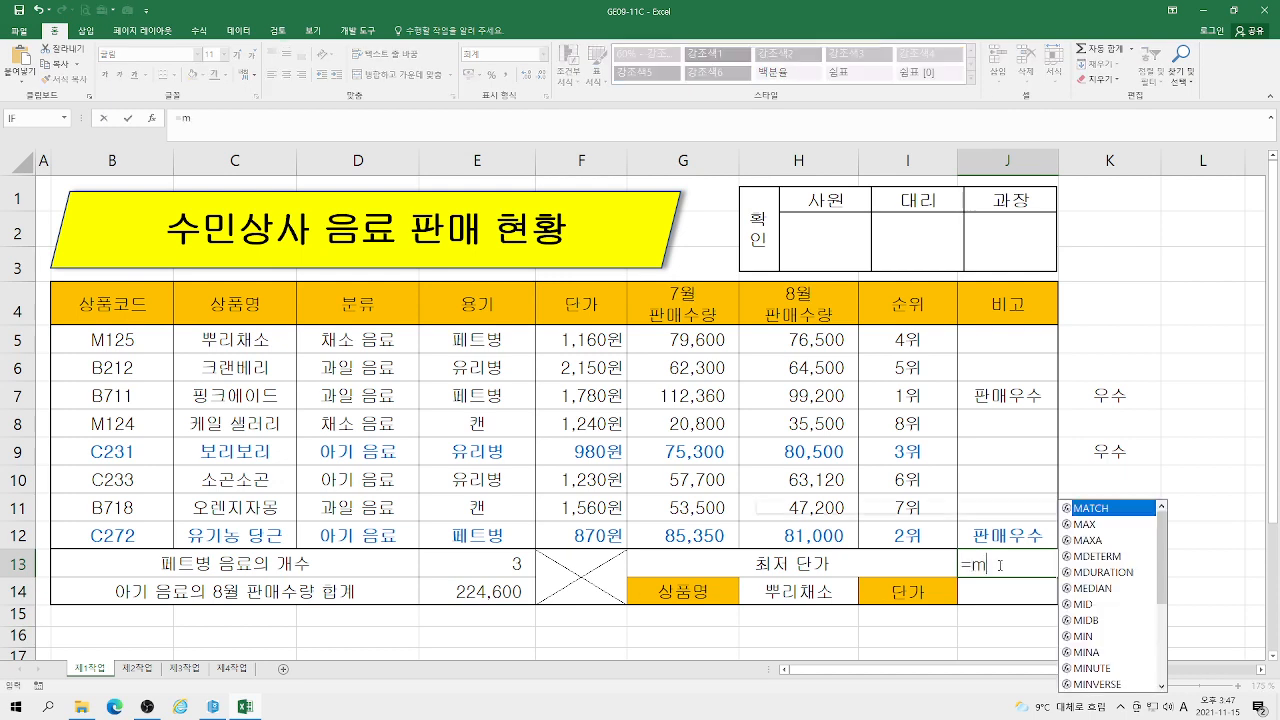
pyautogui.write('in')
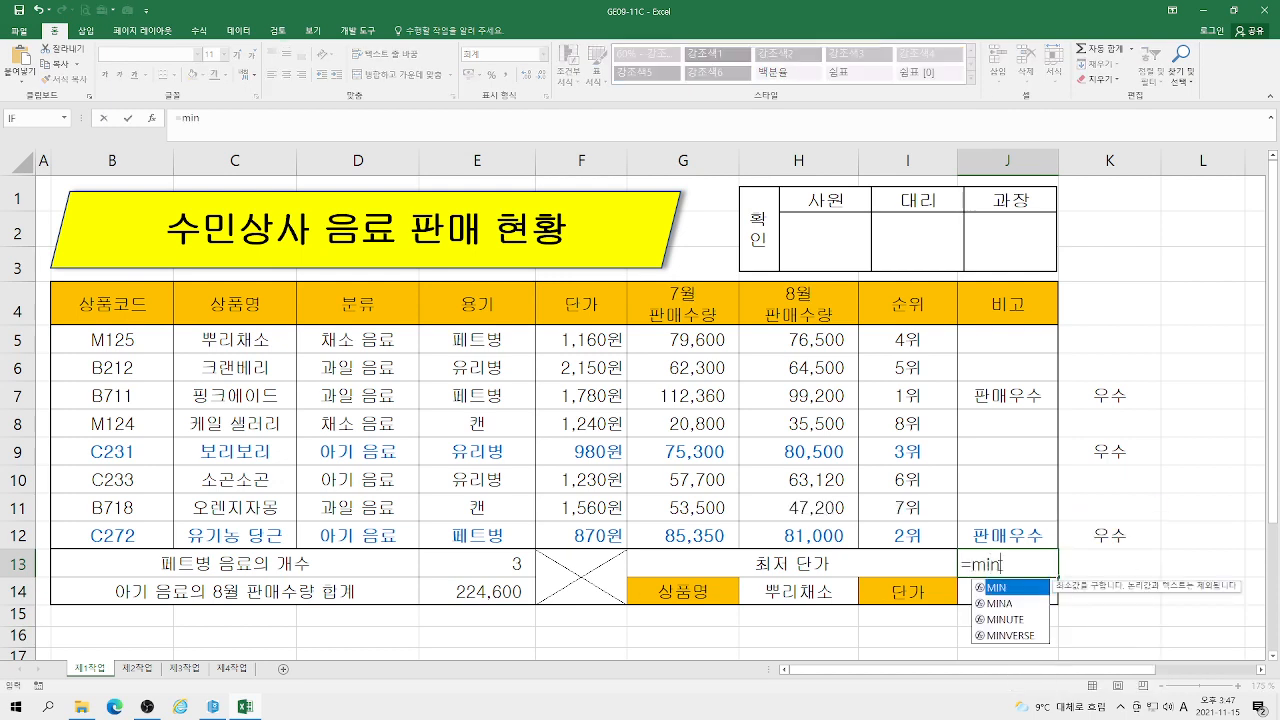
pyautogui.doubleClick(995, 589)
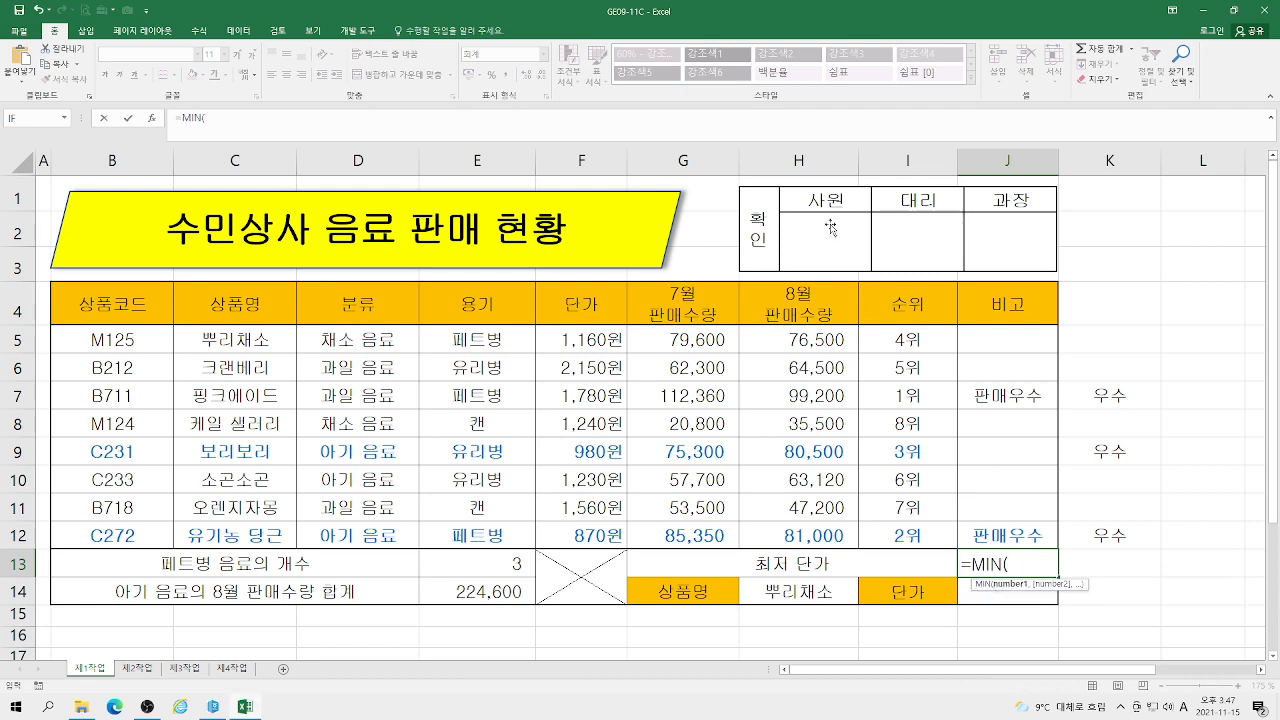
pyautogui.moveTo(566, 337); pyautogui.dragTo(580, 533)
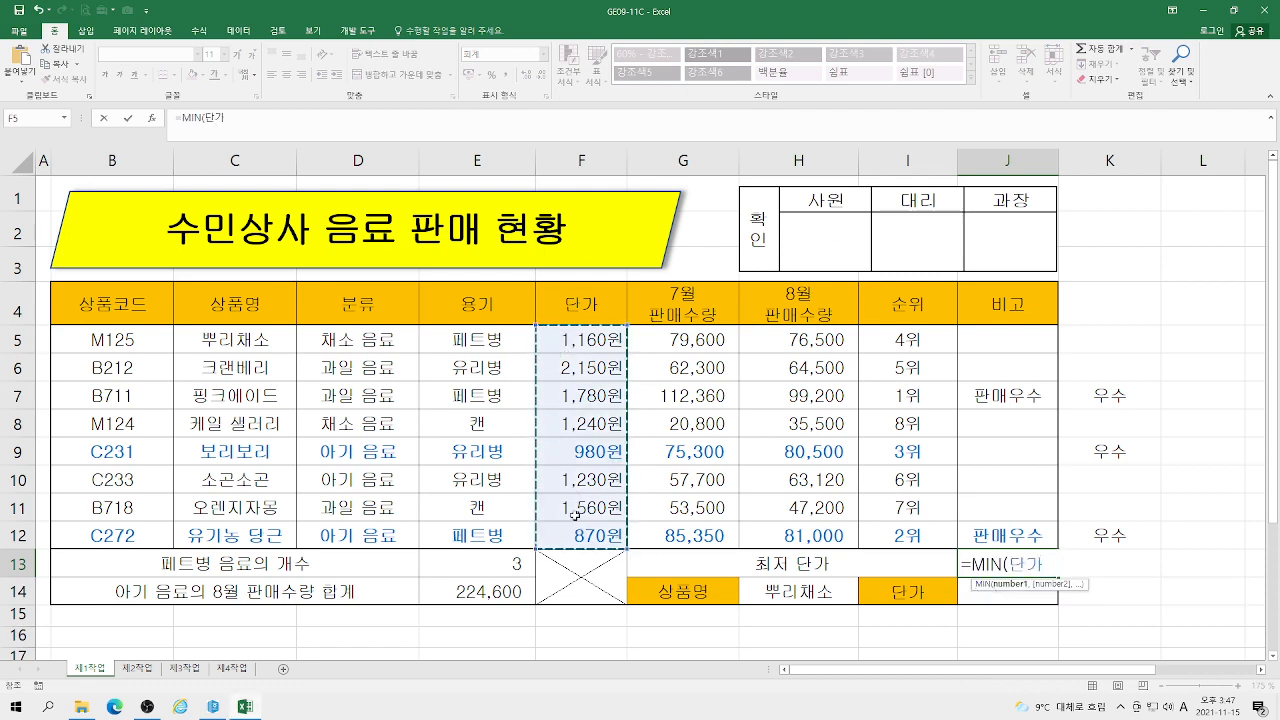
pyautogui.write(')')
pyautogui.press('Return')
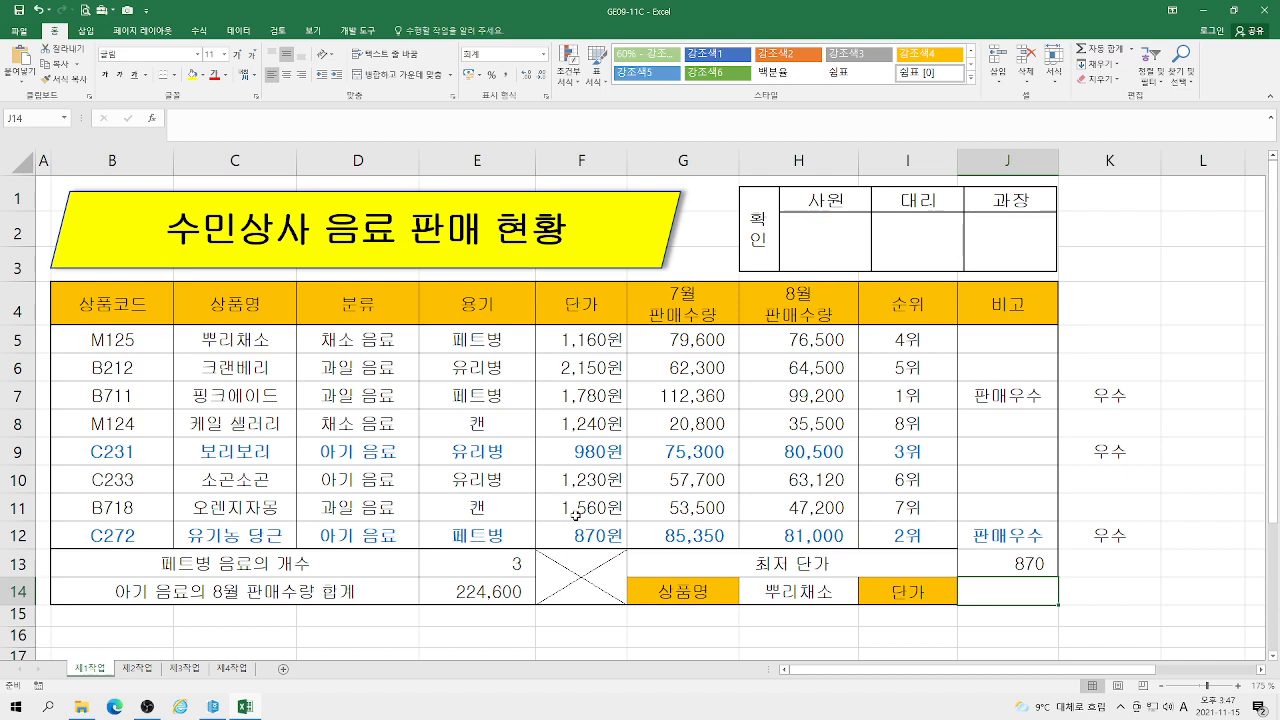
# Try a SMALL formula on the 단가 range in J13 with K values 1 and 2, and cancel it
pyautogui.click(999, 564)
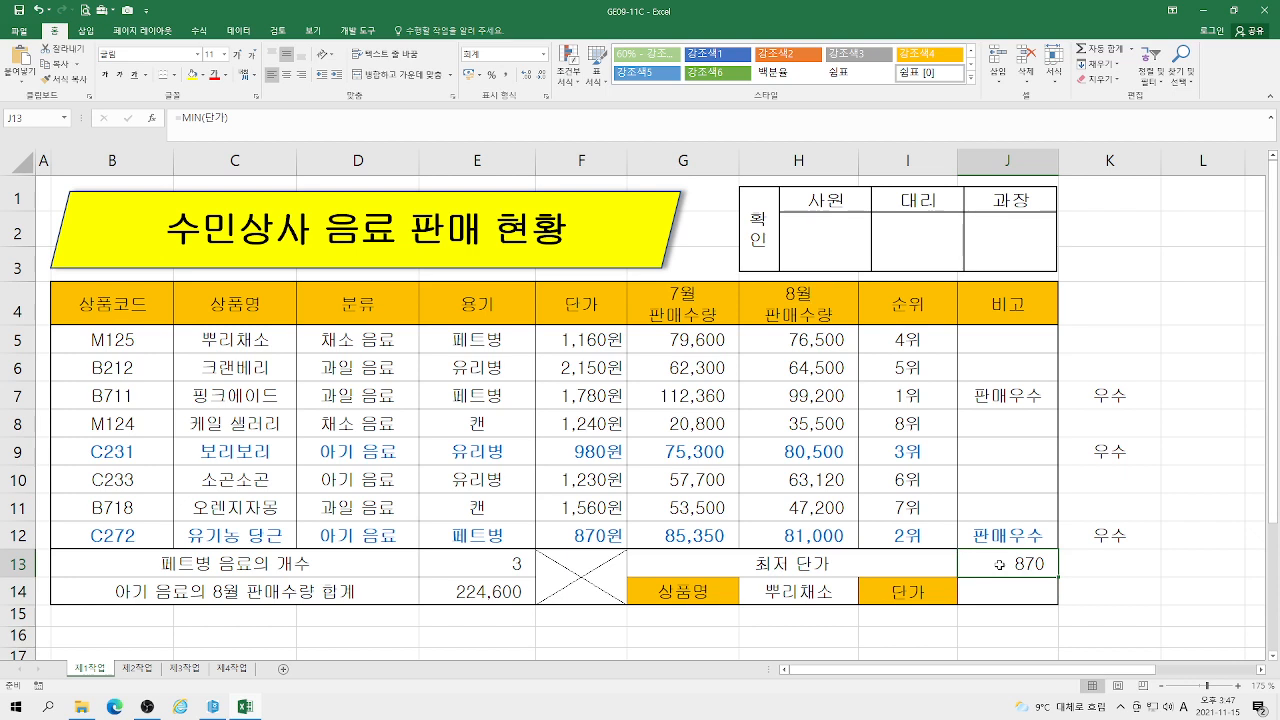
pyautogui.write('=sm')
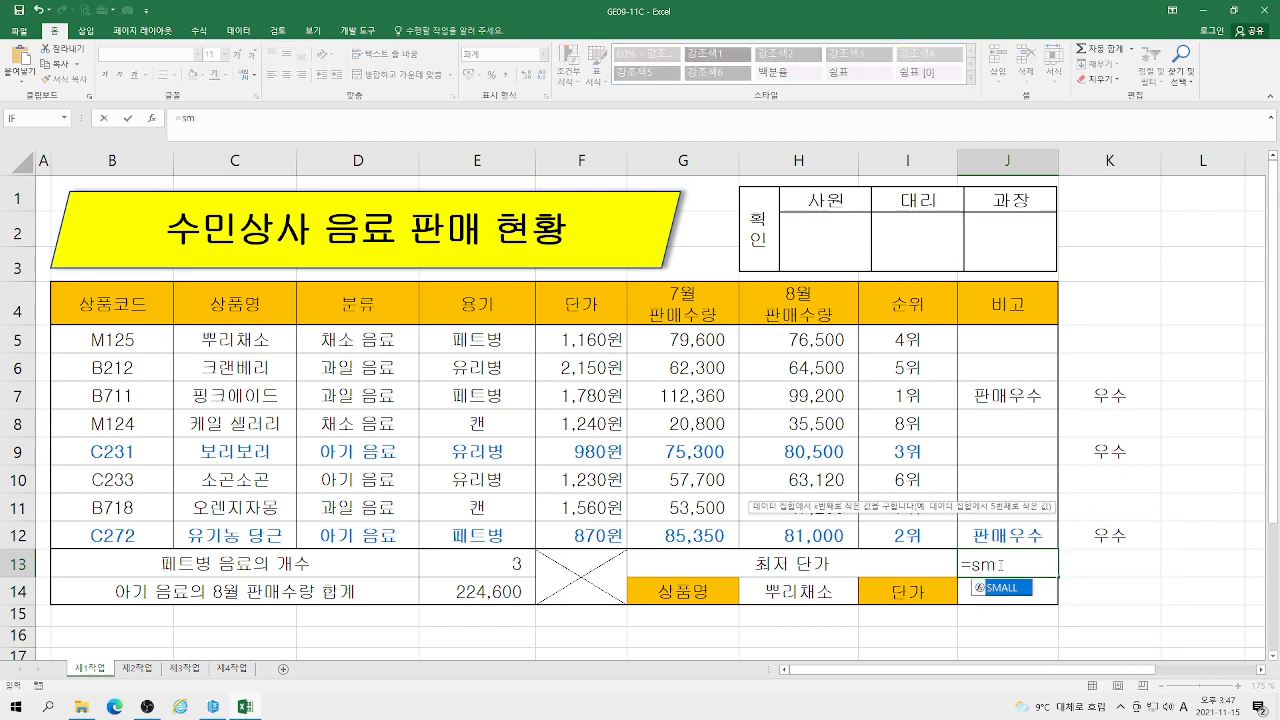
pyautogui.doubleClick(1004, 589)
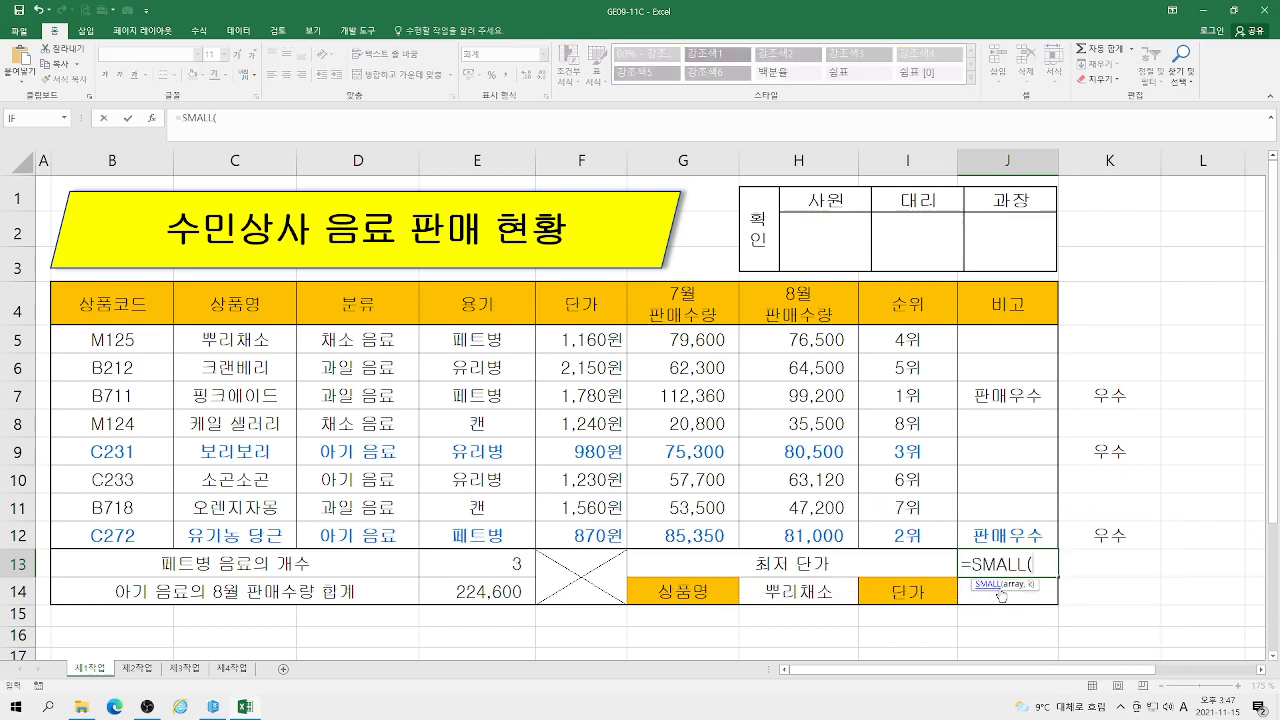
pyautogui.click(152, 118)
pyautogui.moveTo(578, 339); pyautogui.dragTo(592, 531)
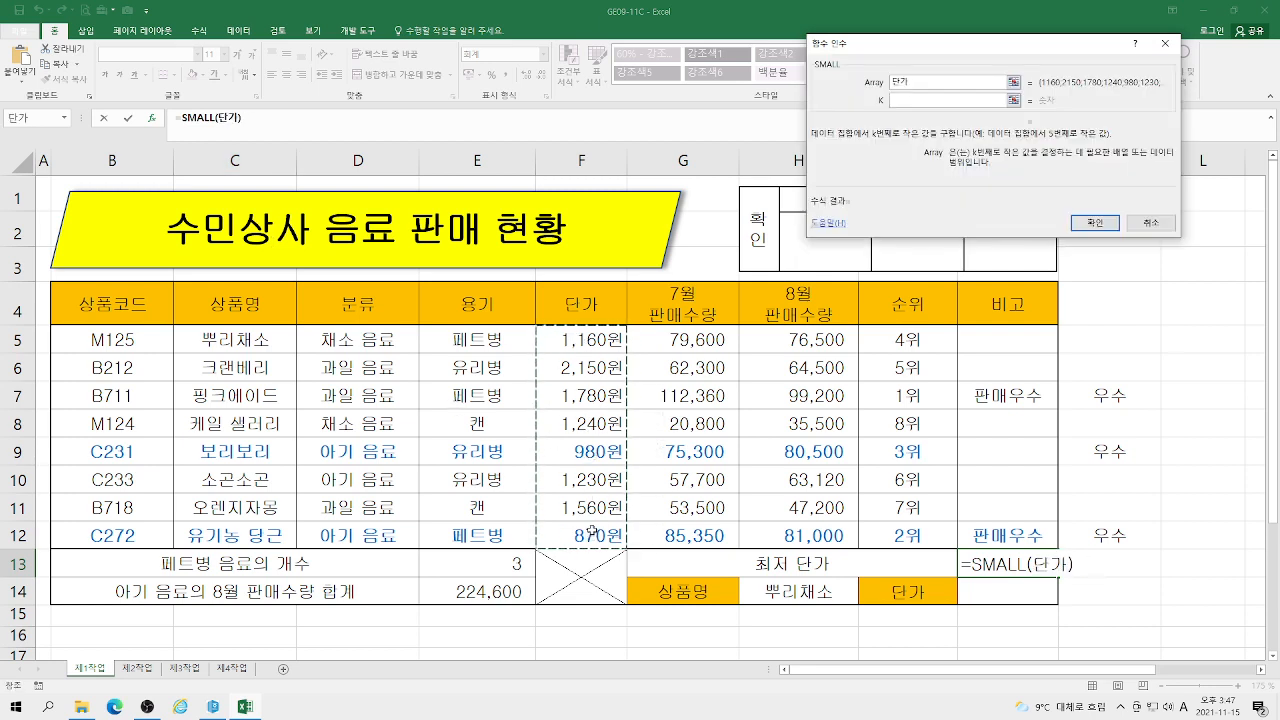
pyautogui.press('Tab')
pyautogui.write('1')
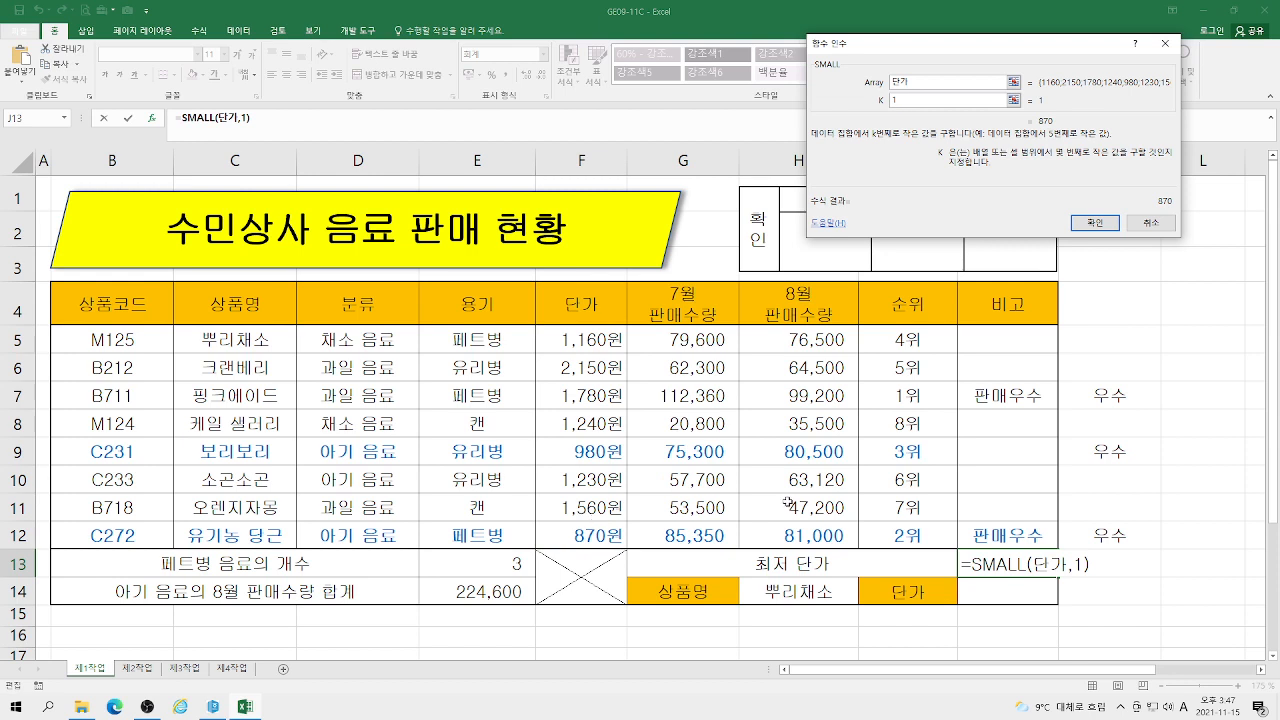
pyautogui.press('BackSpace')
pyautogui.write('2')
pyautogui.click(1150, 223)
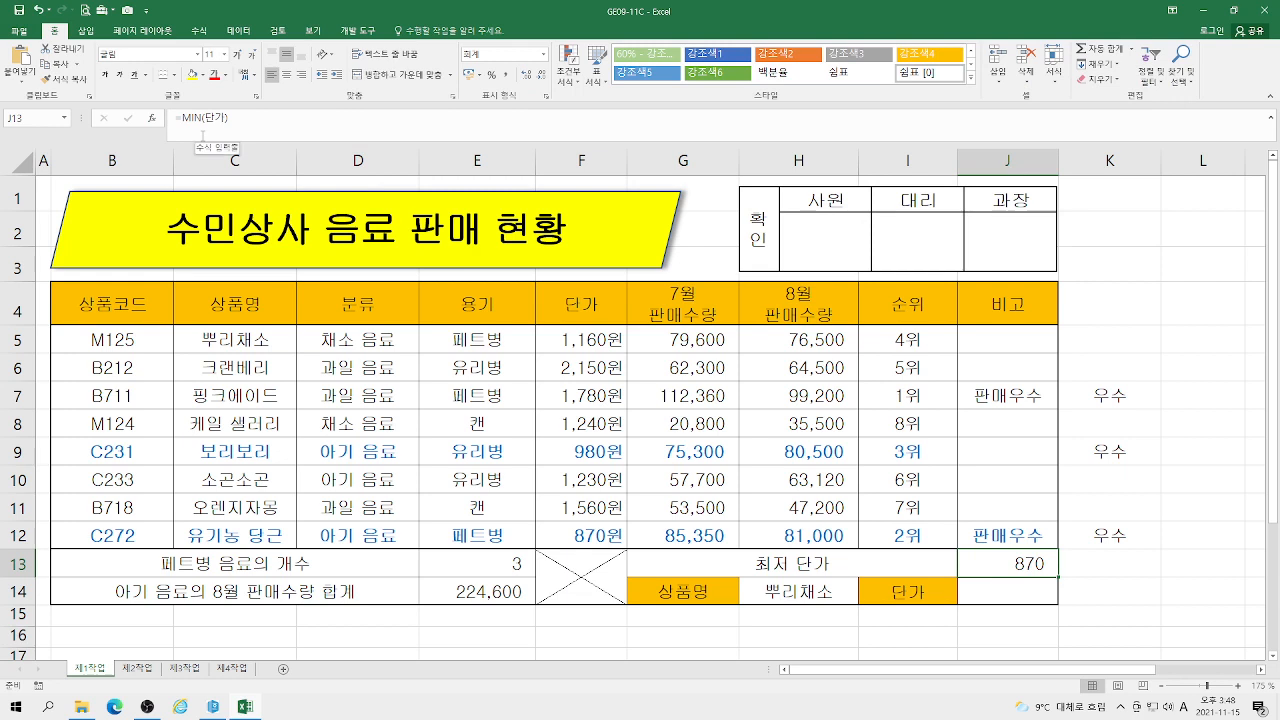
# Start a VLOOKUP formula in J14 for the 단가 and set its lookup value to the product name in H14
pyautogui.click(1003, 588)
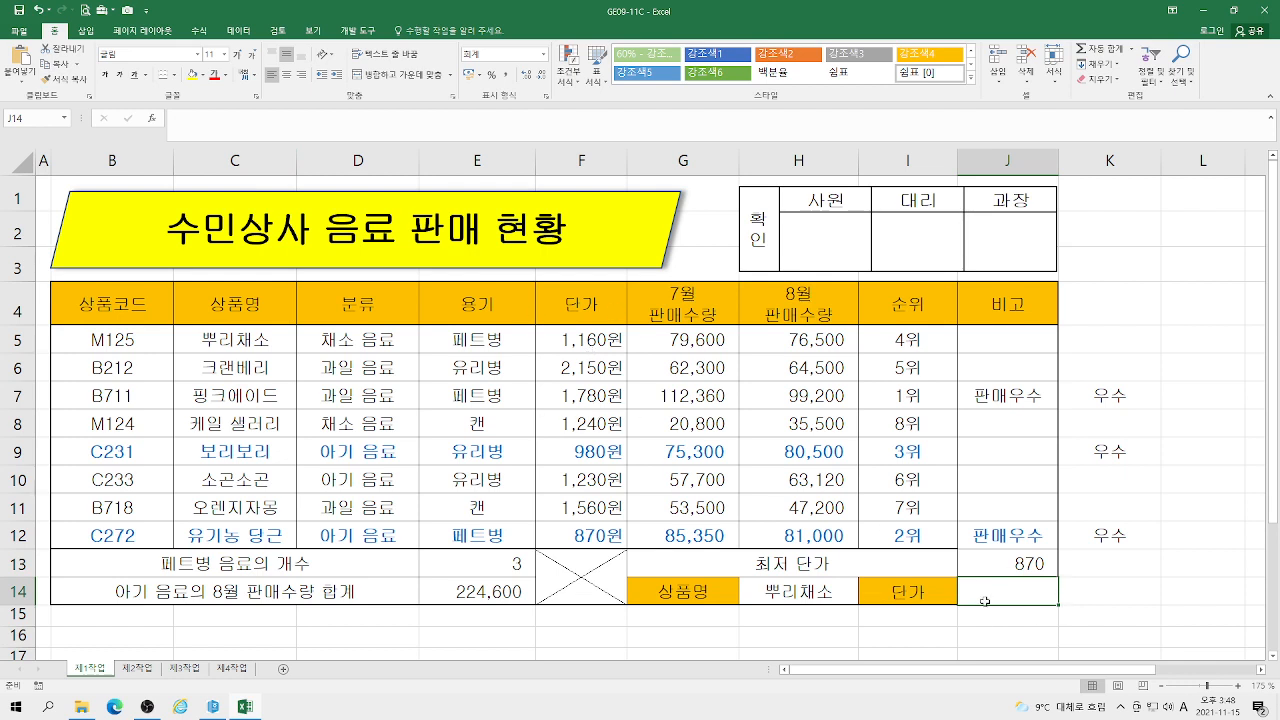
pyautogui.write('=')
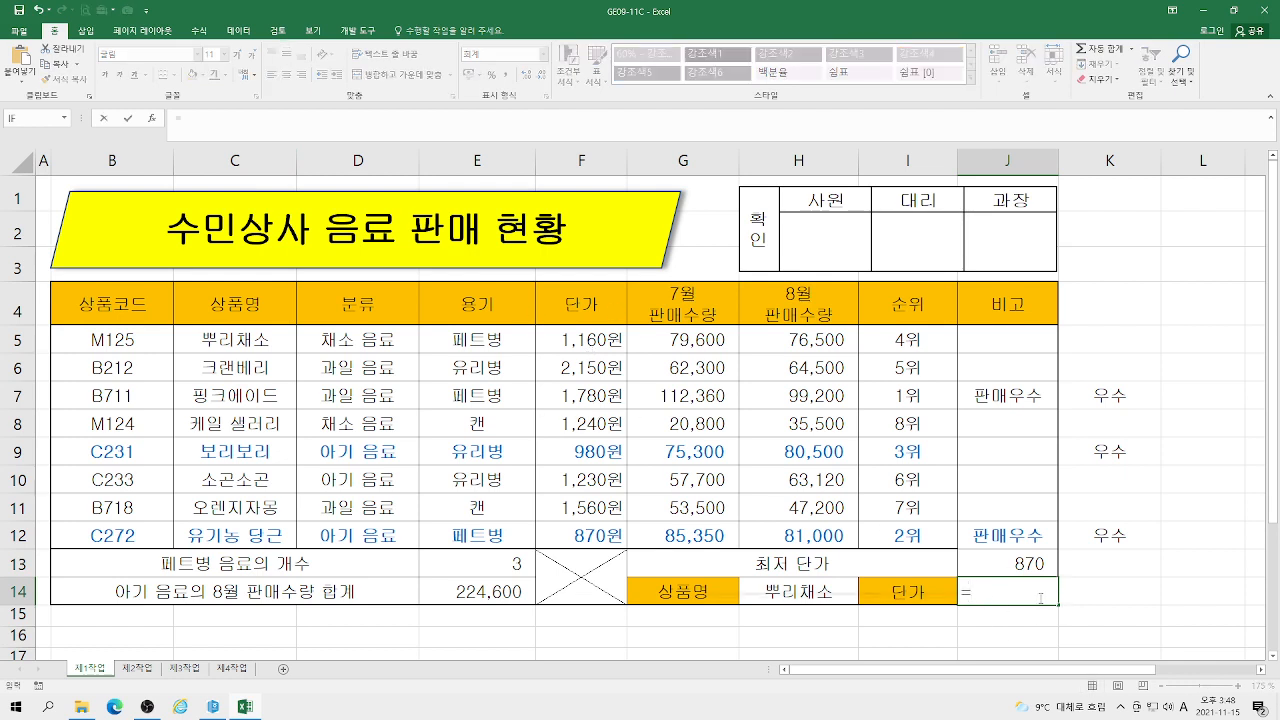
pyautogui.write('VLOOKUP(')
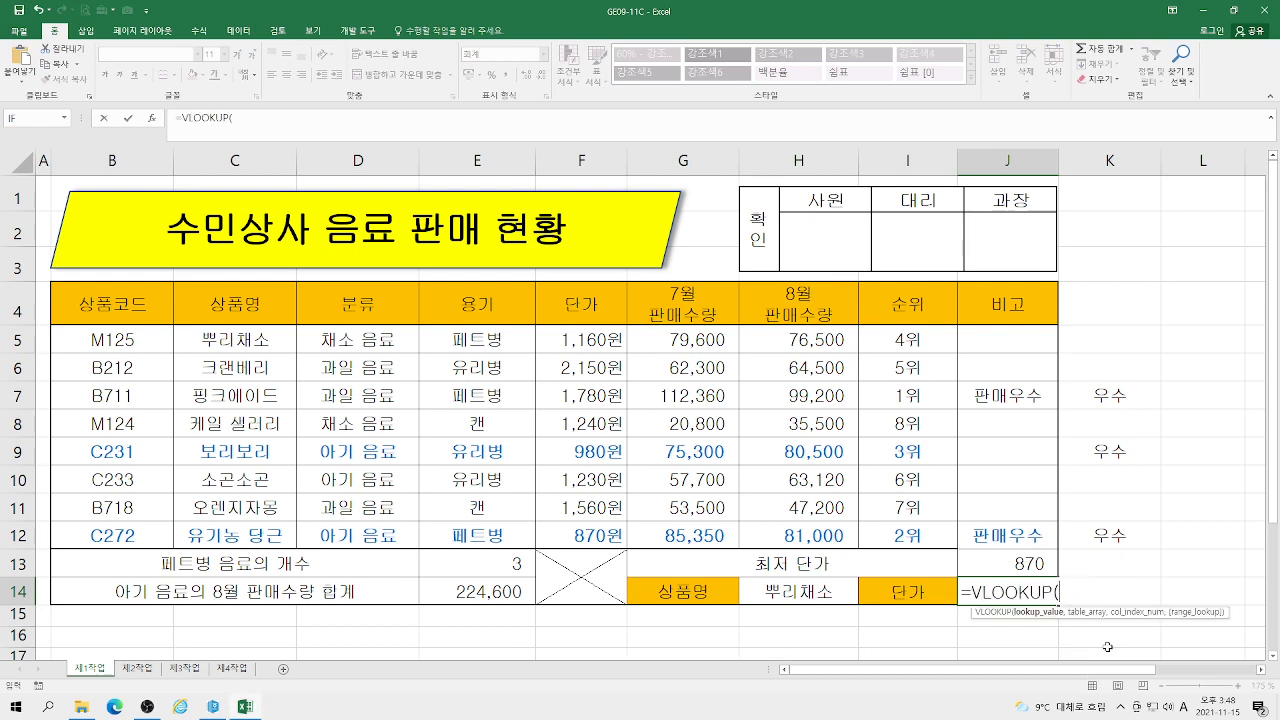
pyautogui.click(152, 118)
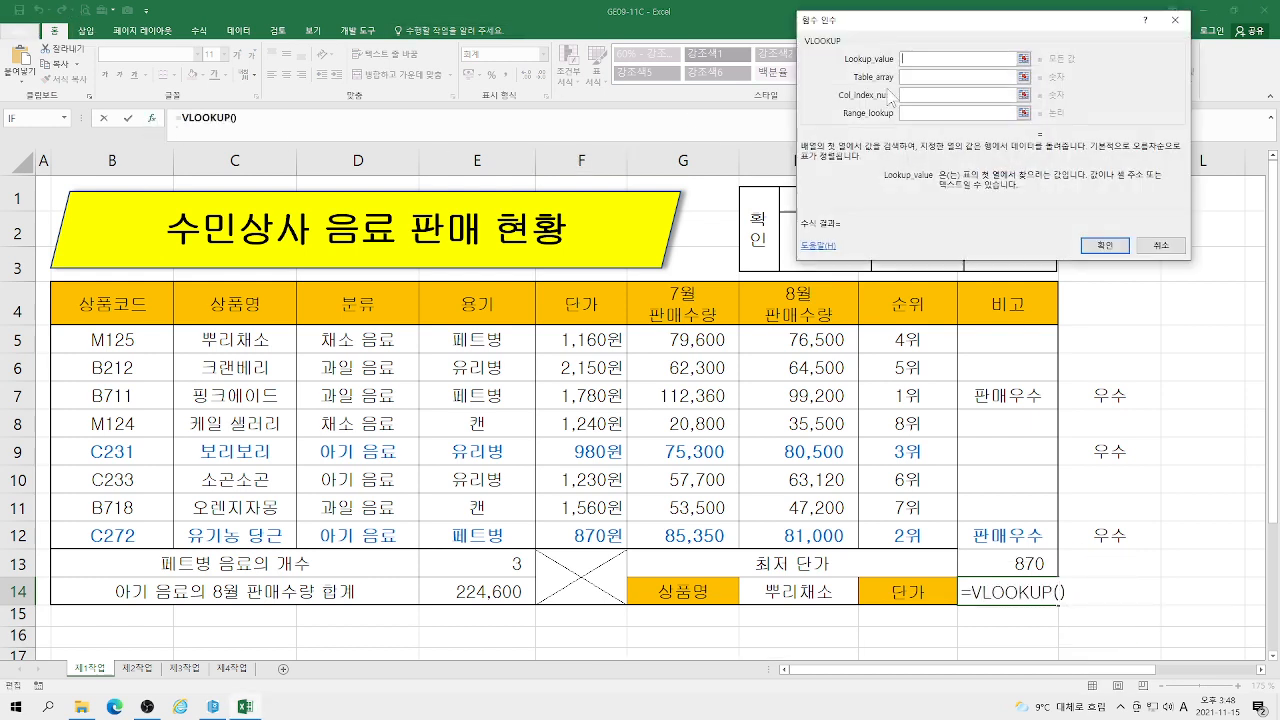
pyautogui.click(797, 592)
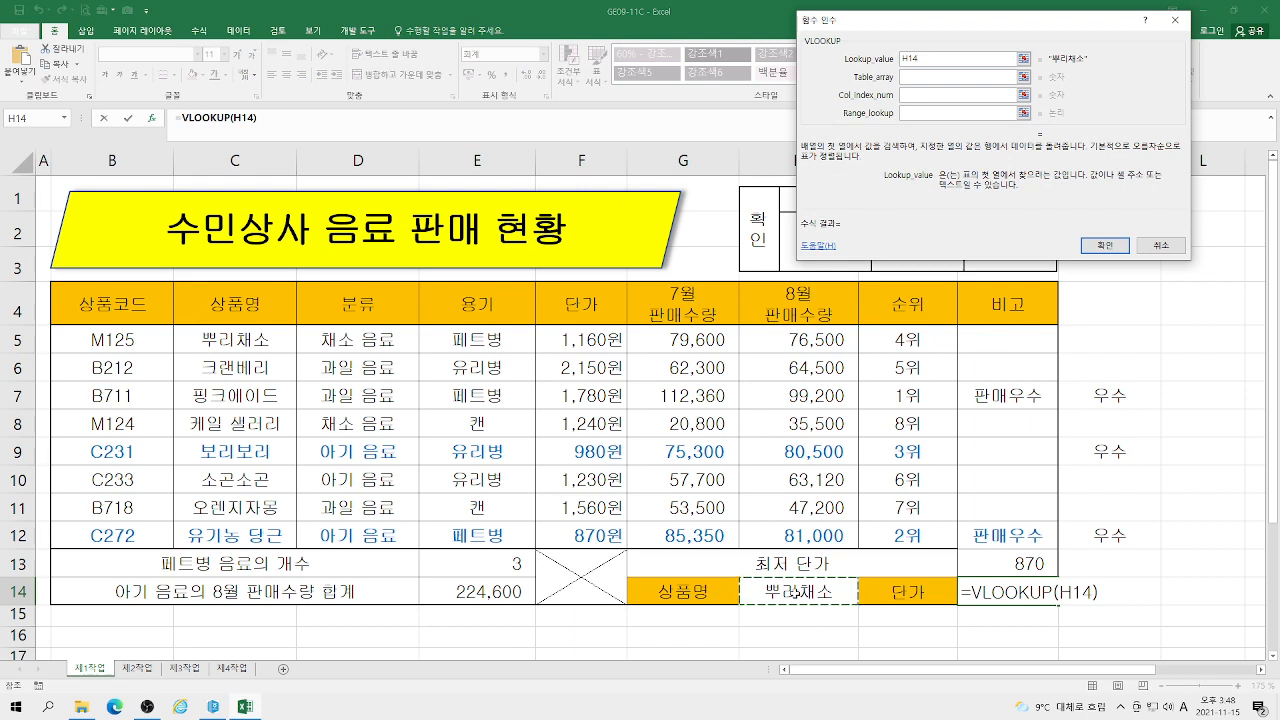
# Set VLOOKUP's table array to C5:H12, column index to 4 and range lookup to 0, and confirm the J14 formula
pyautogui.press('Tab')
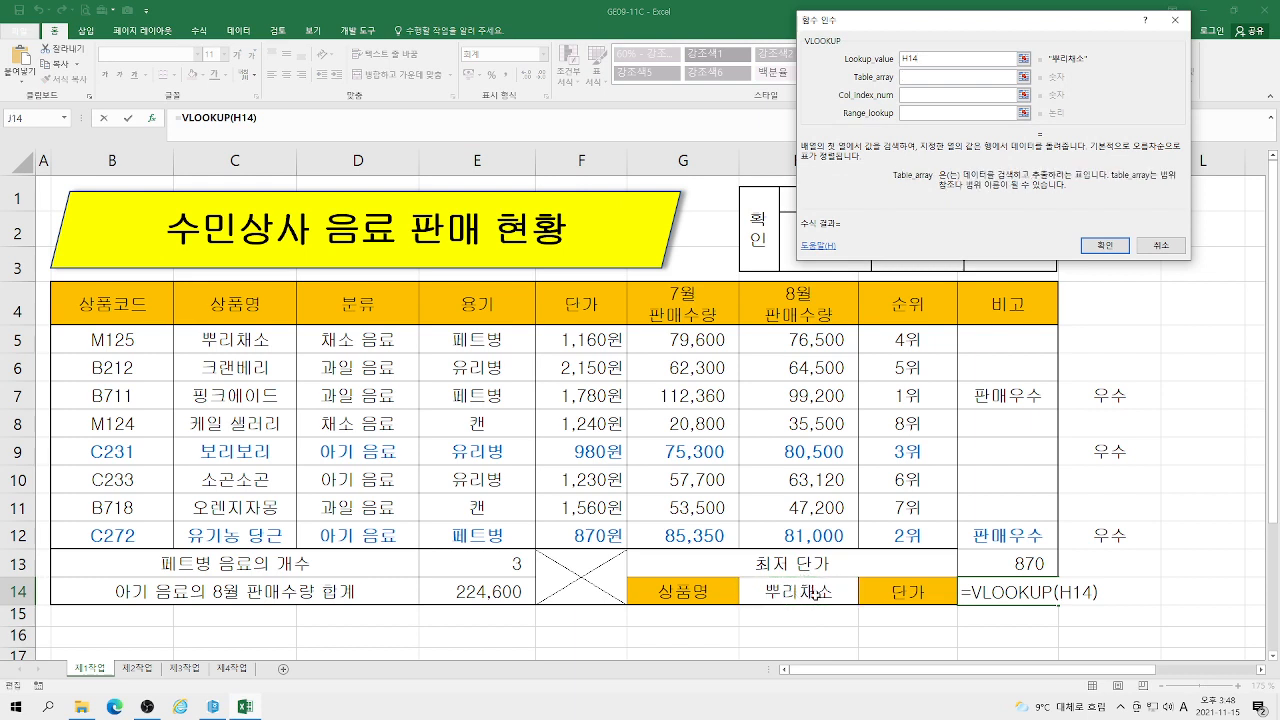
pyautogui.moveTo(240, 335); pyautogui.dragTo(774, 524)
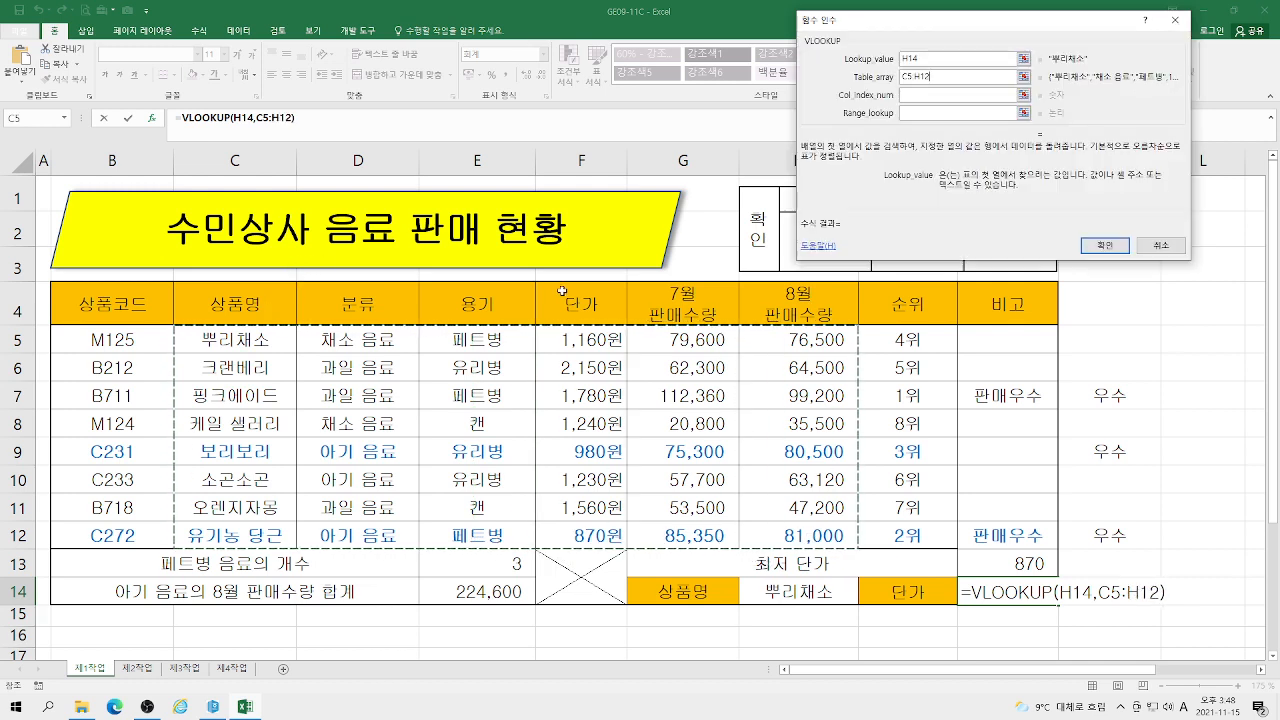
pyautogui.press('Tab')
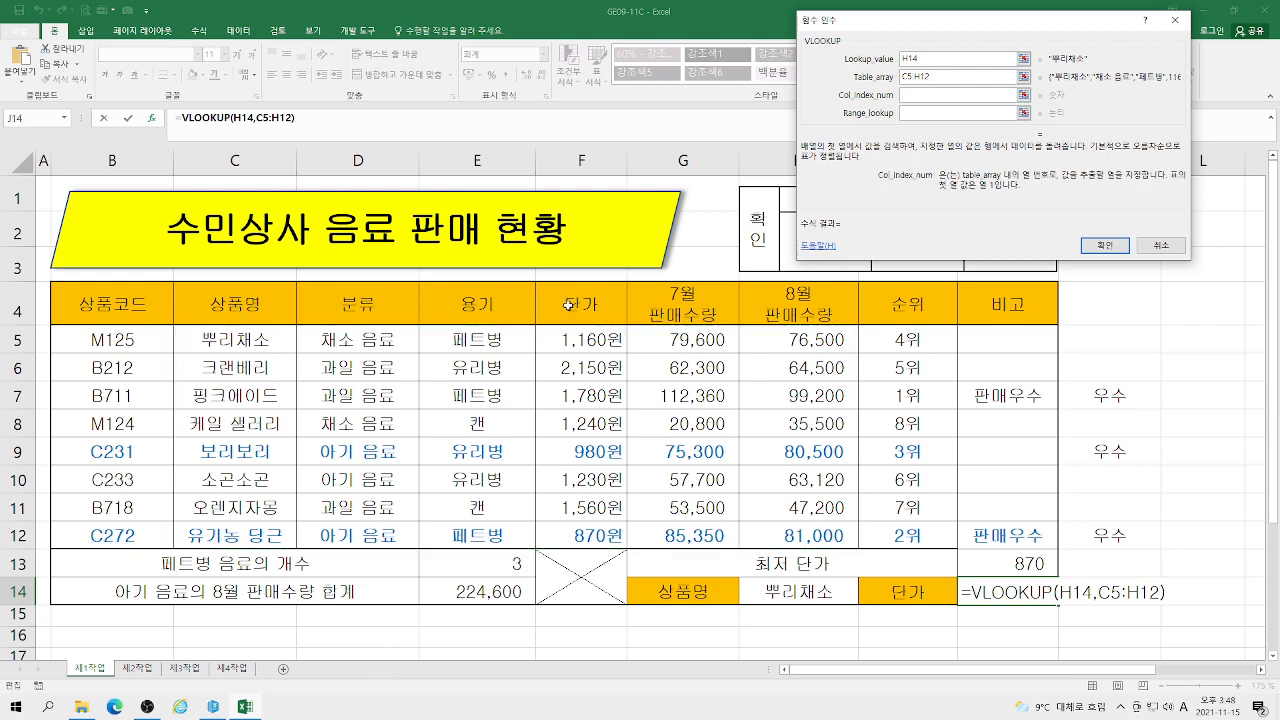
pyautogui.write('4')
pyautogui.click(933, 117)
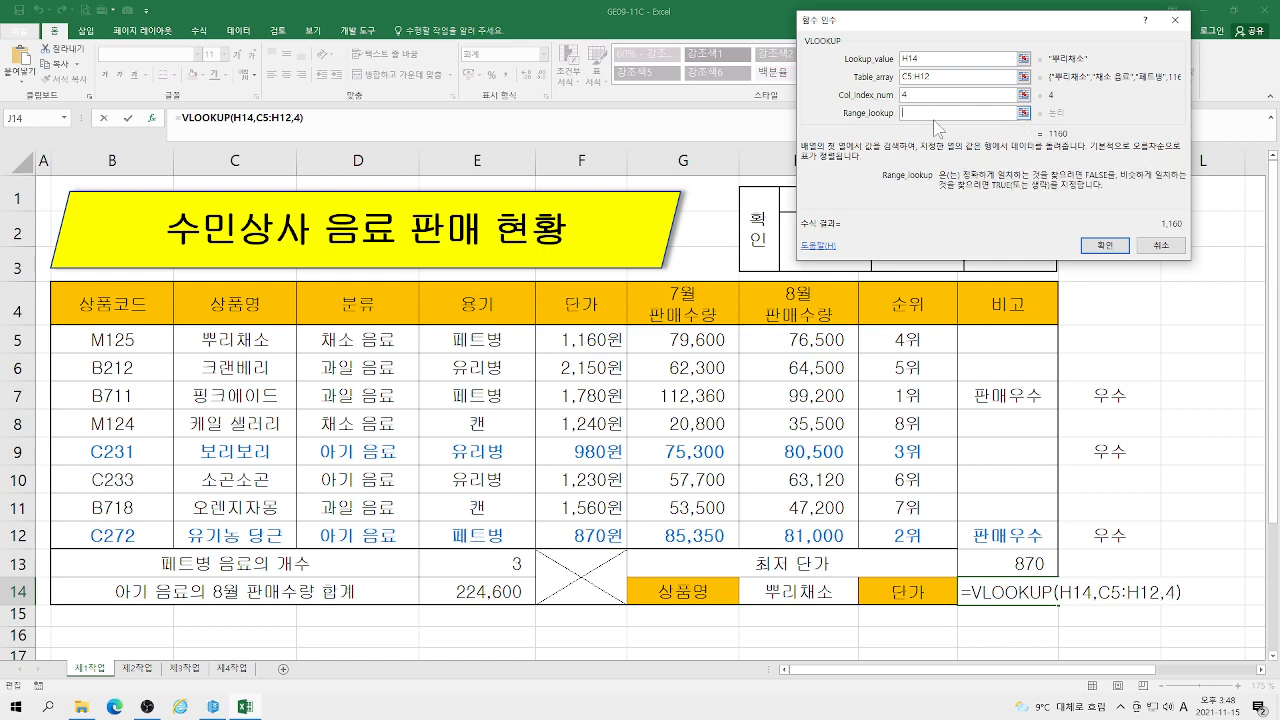
pyautogui.write('0')
pyautogui.click(1105, 246)
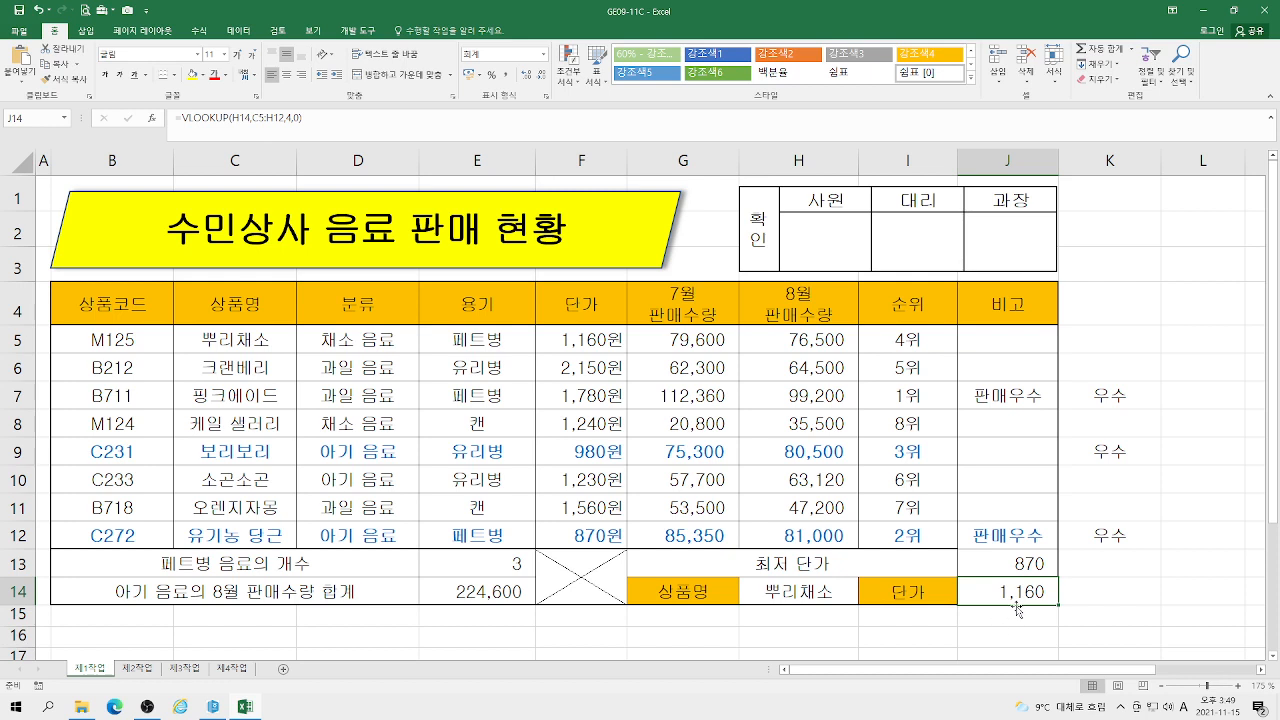
# Review the formulas in J13, J14, J5, E13 and E14
pyautogui.click(1000, 569)
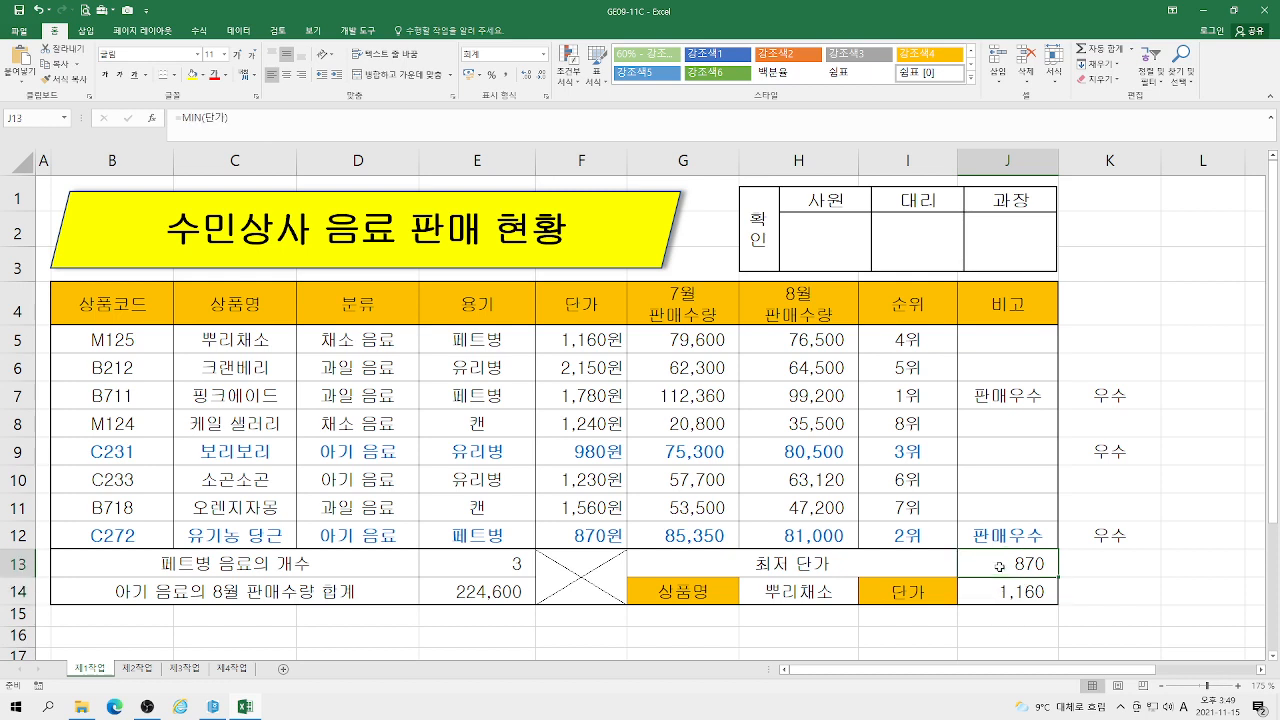
pyautogui.click(987, 594)
pyautogui.click(988, 569)
pyautogui.click(984, 591)
pyautogui.click(986, 565)
pyautogui.click(991, 592)
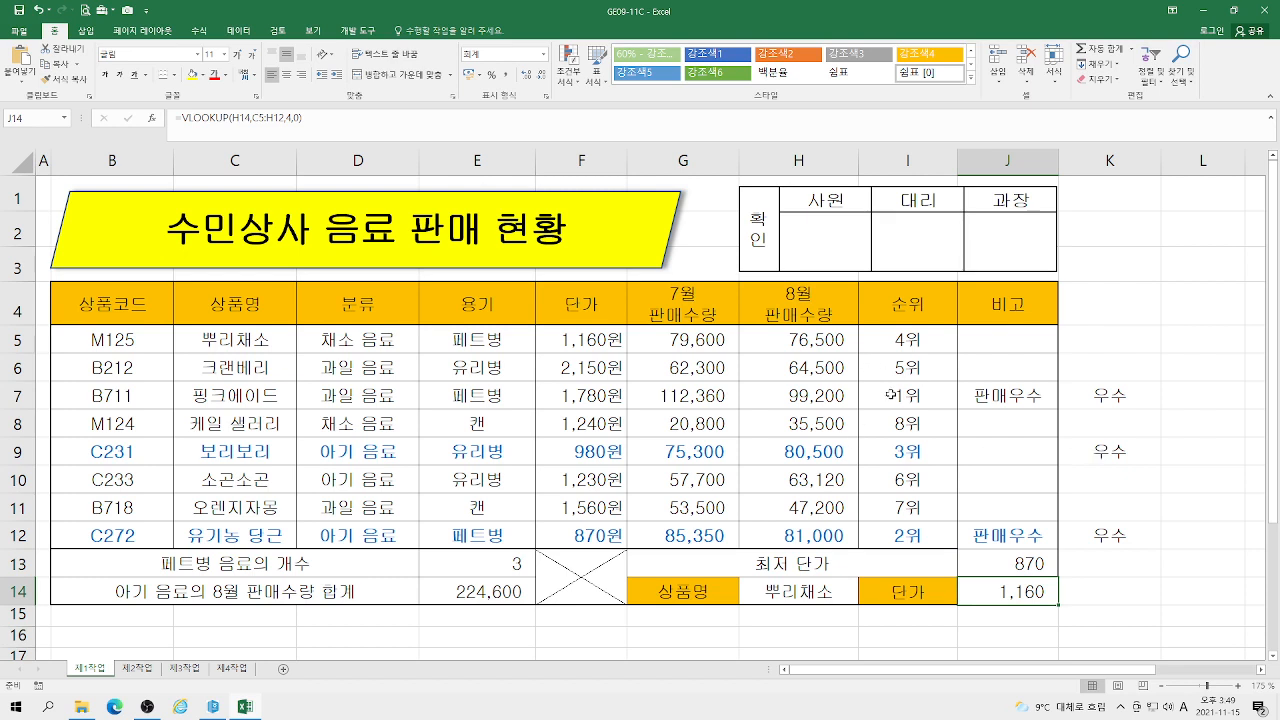
pyautogui.click(1002, 346)
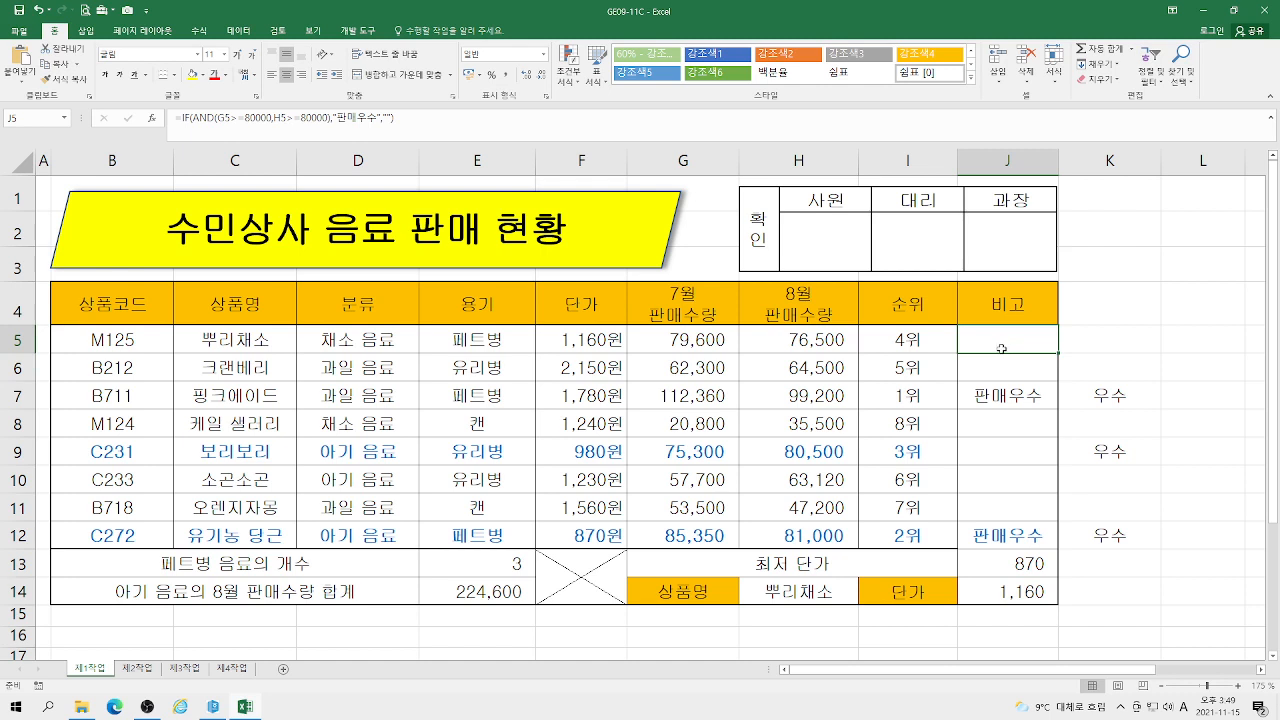
pyautogui.click(496, 565)
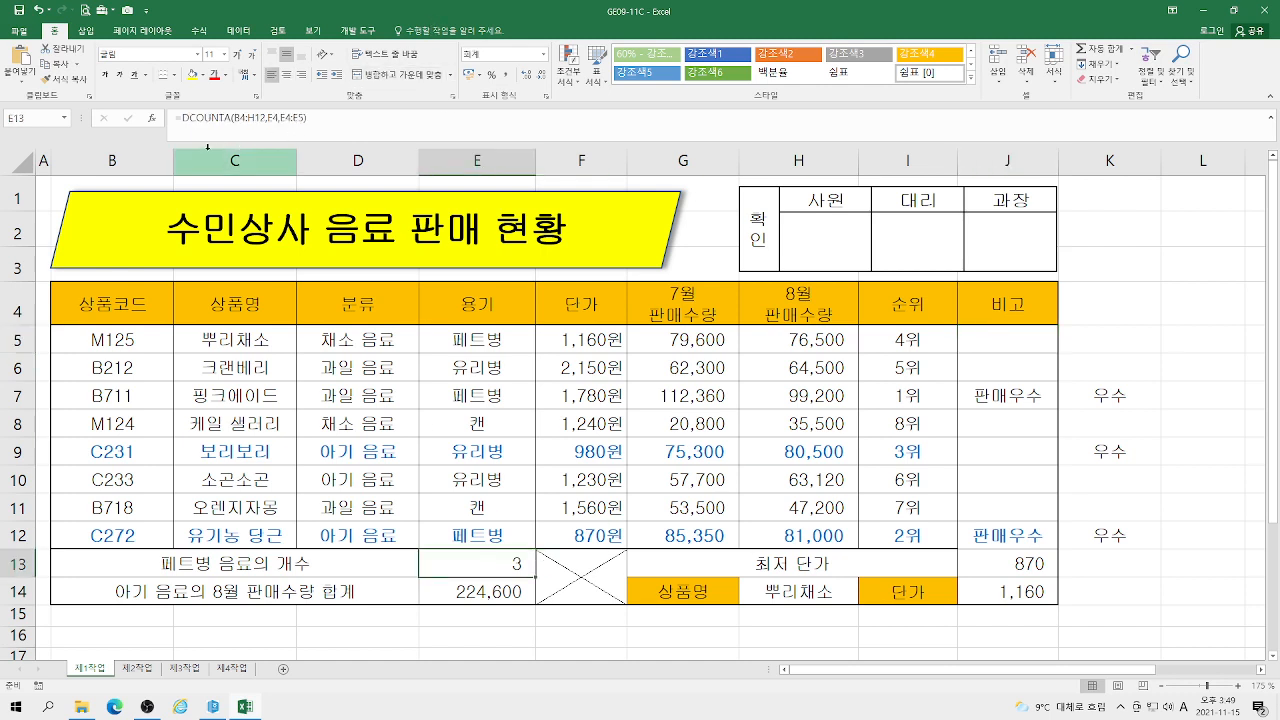
pyautogui.click(482, 591)
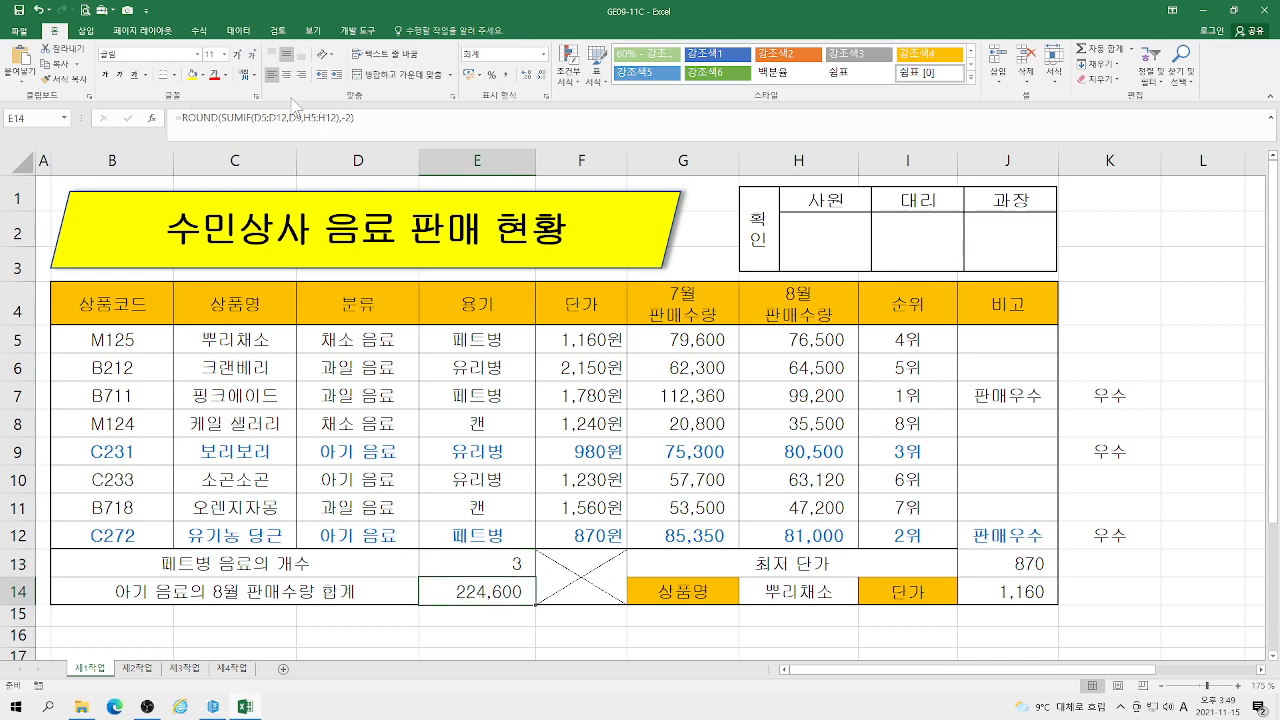